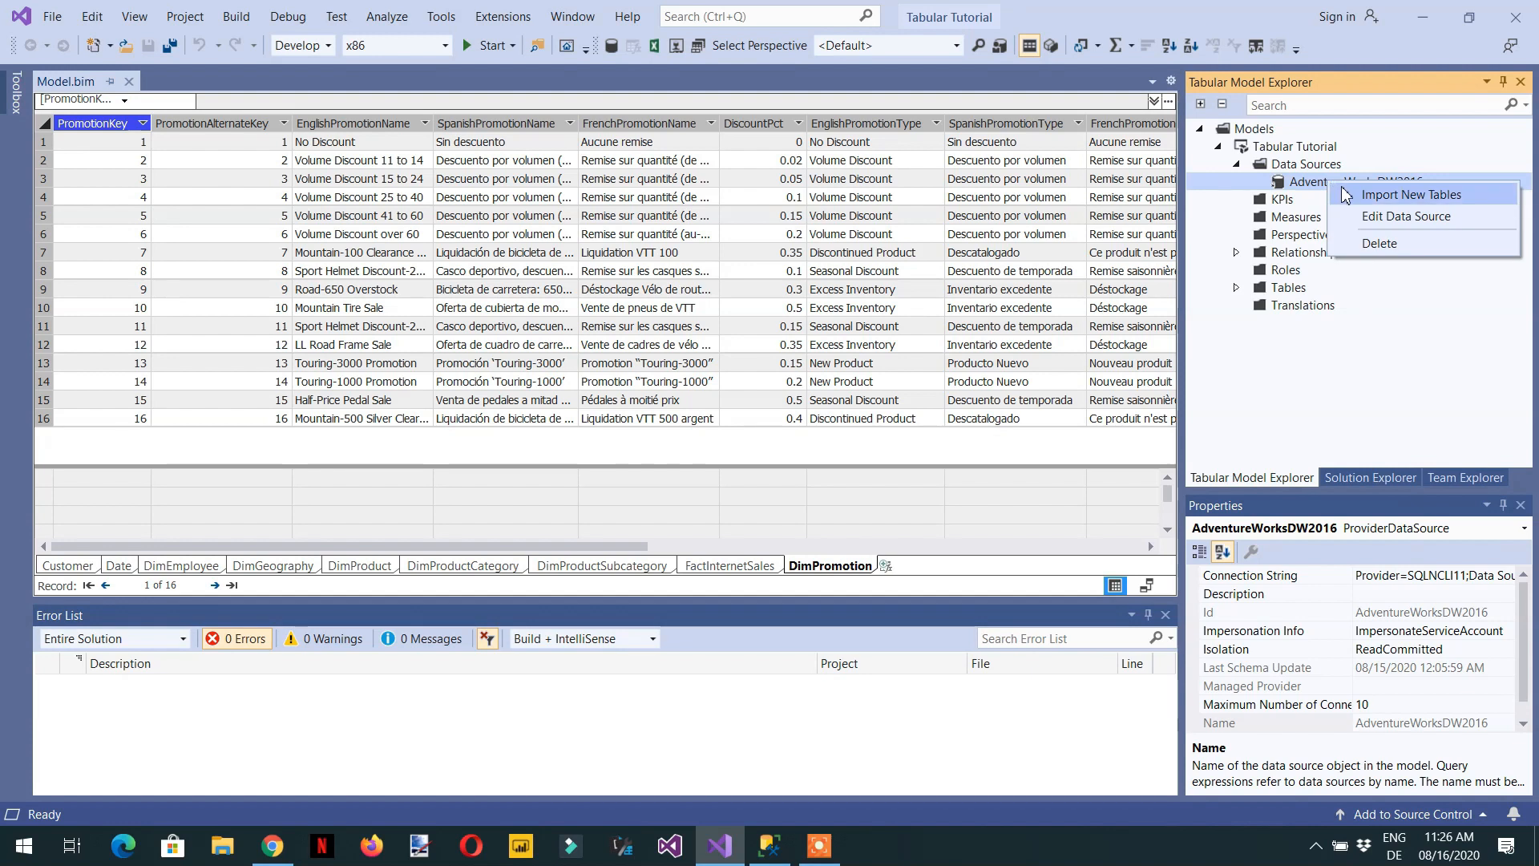
- Start importing new tables from the AdventureWorksDW2016 data source, choosing to write a query that specifies the data
{"action": "left_click", "coordinate": [1421, 195]}
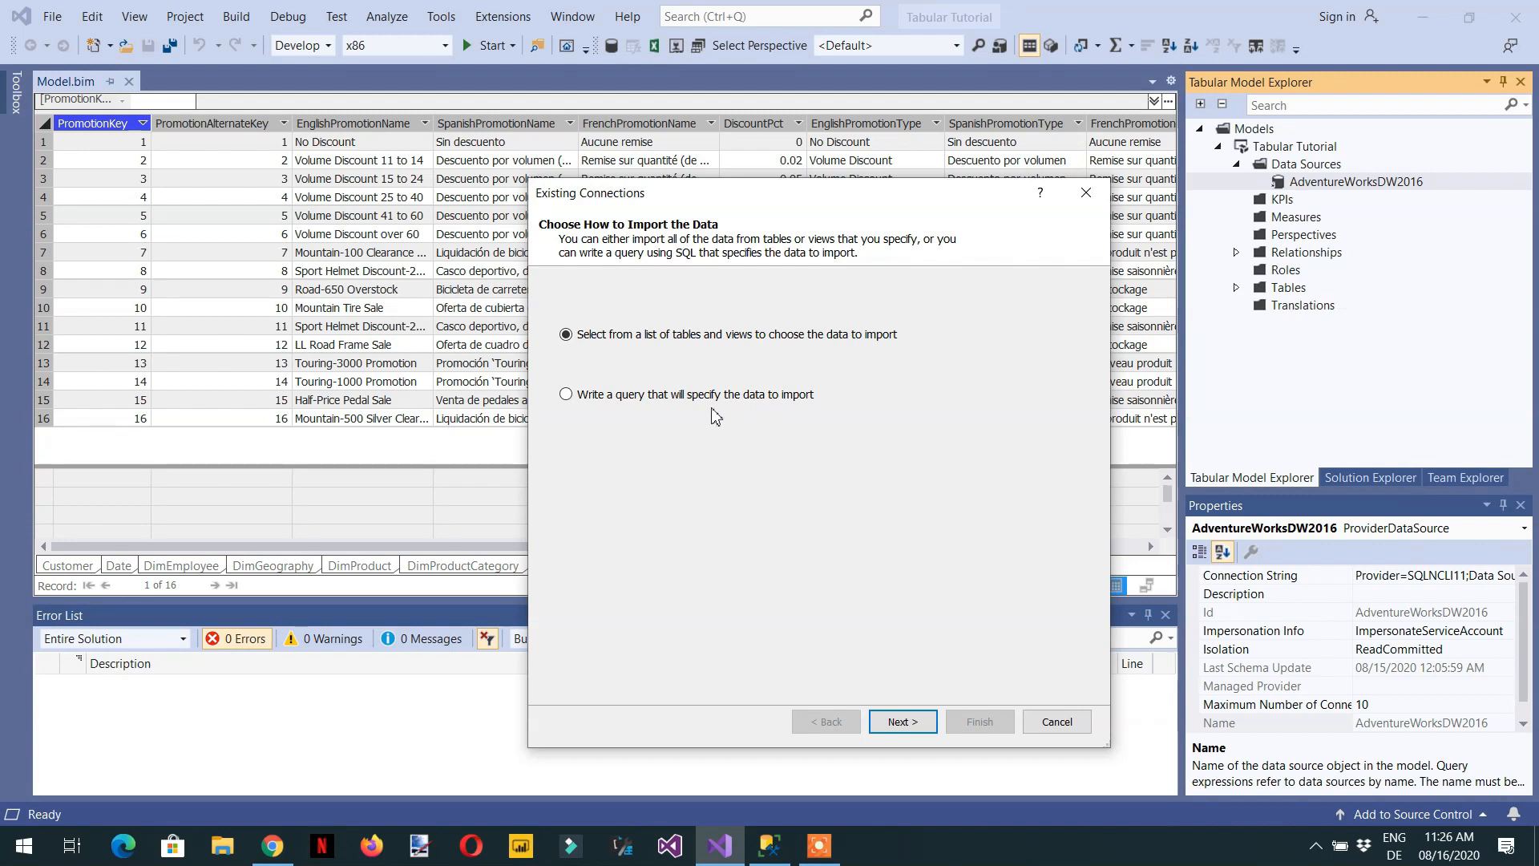
{"action": "left_click", "coordinate": [594, 397]}
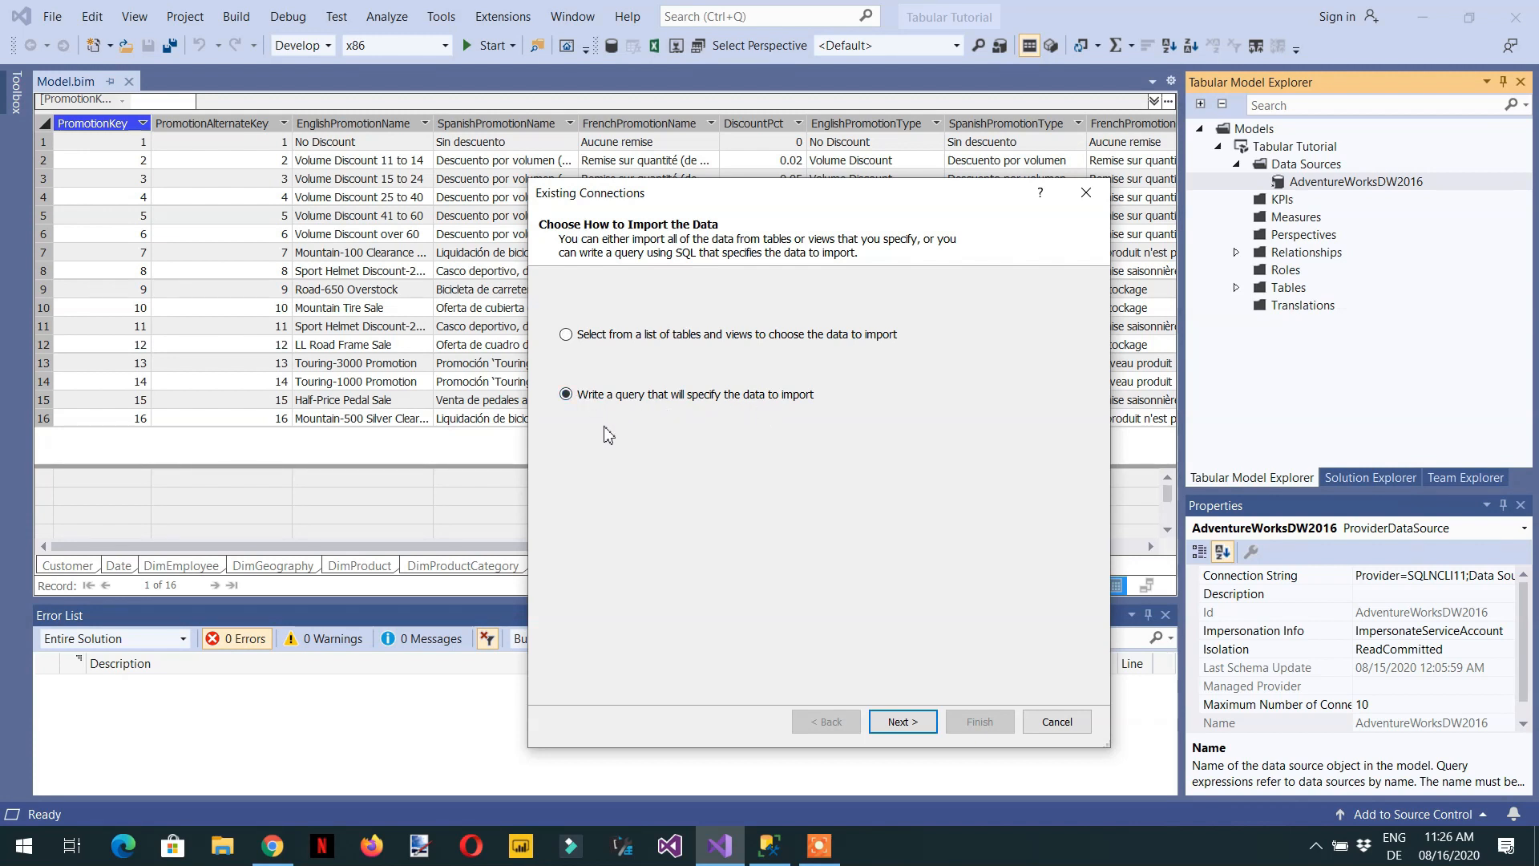
{"action": "left_click", "coordinate": [902, 723]}
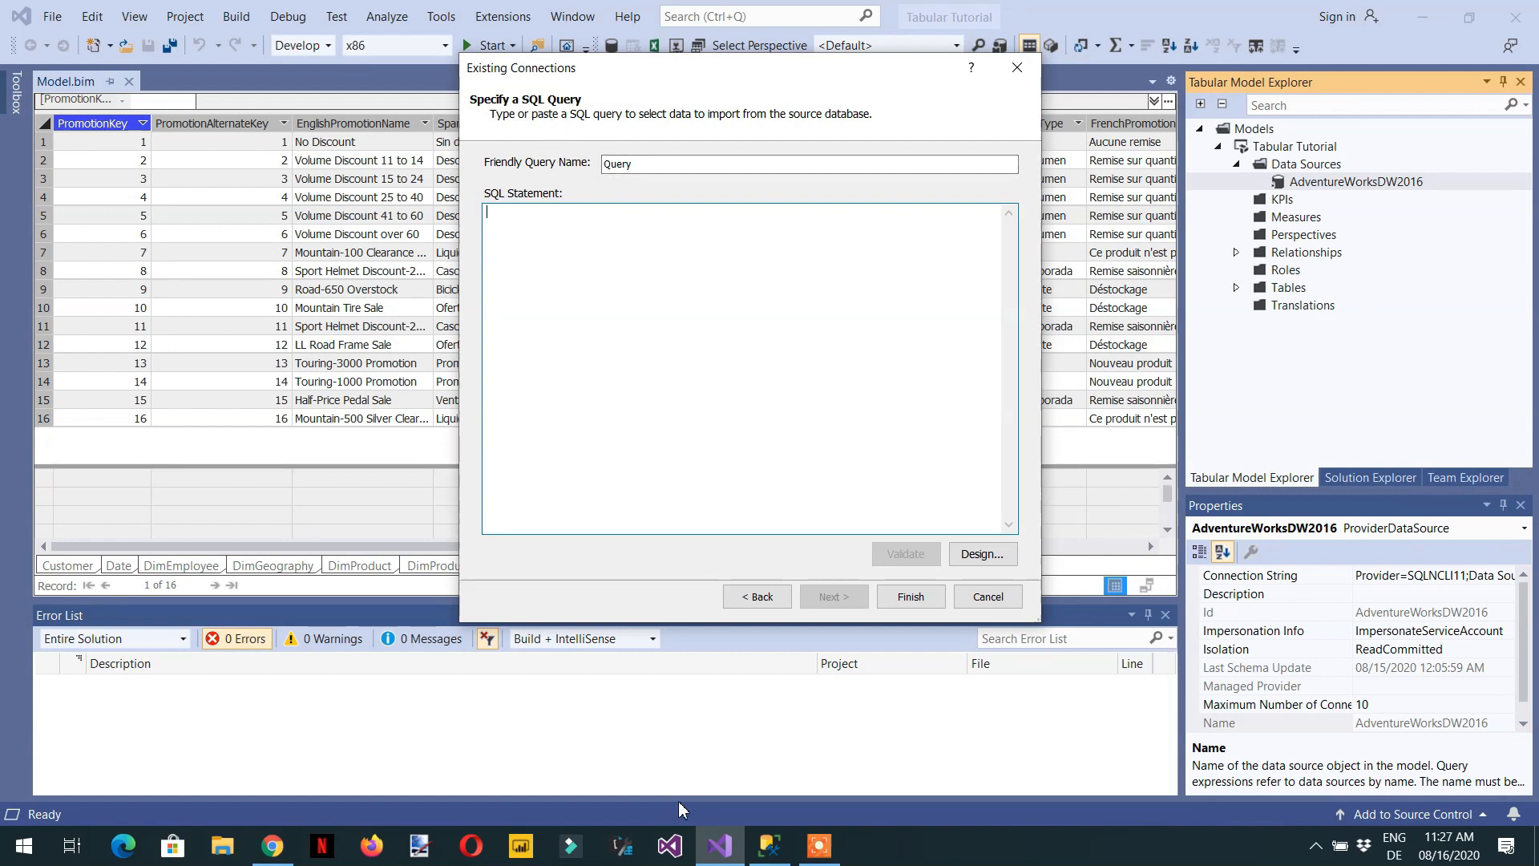
- Switch to SQL Server Management Studio, insert the dbo.DimReseller table name into the empty query and expand that table's columns
{"action": "left_click", "coordinate": [774, 857]}
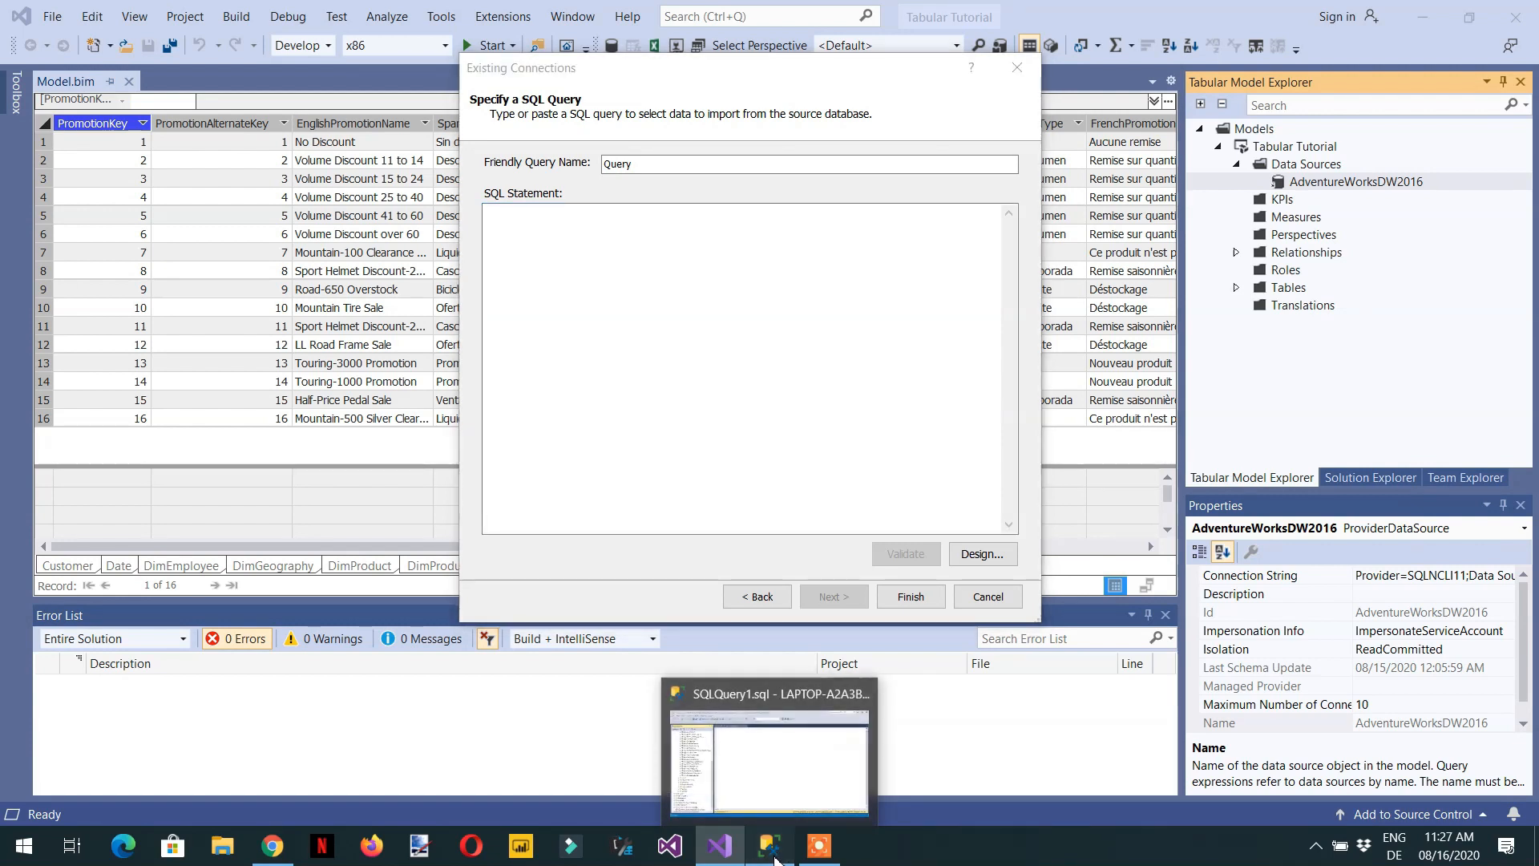
{"action": "left_click_drag", "start_coordinate": [329, 504], "coordinate": [337, 353]}
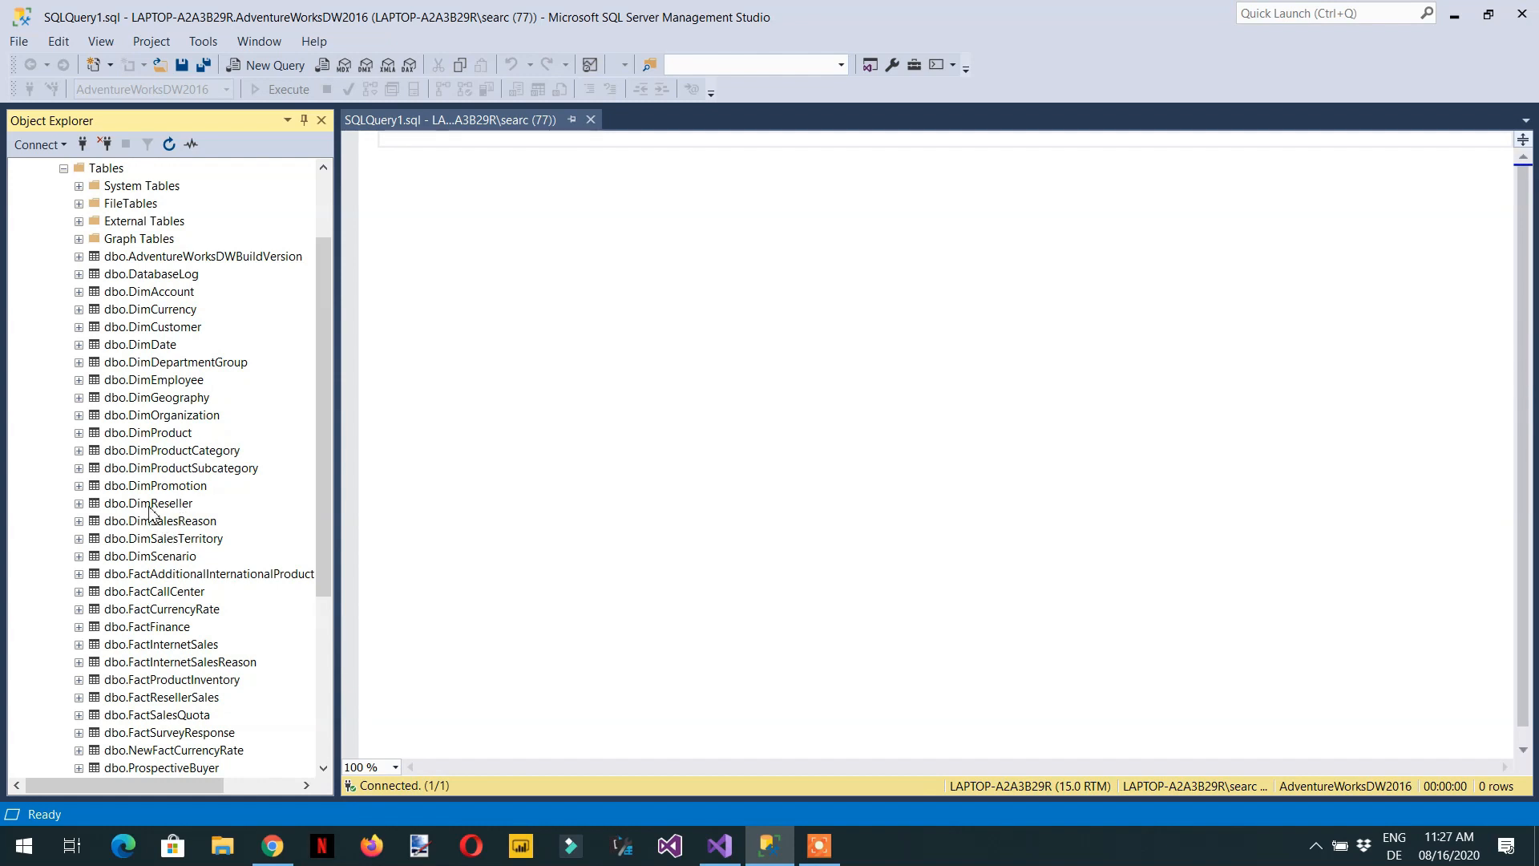
{"action": "left_click_drag", "start_coordinate": [154, 505], "coordinate": [545, 292]}
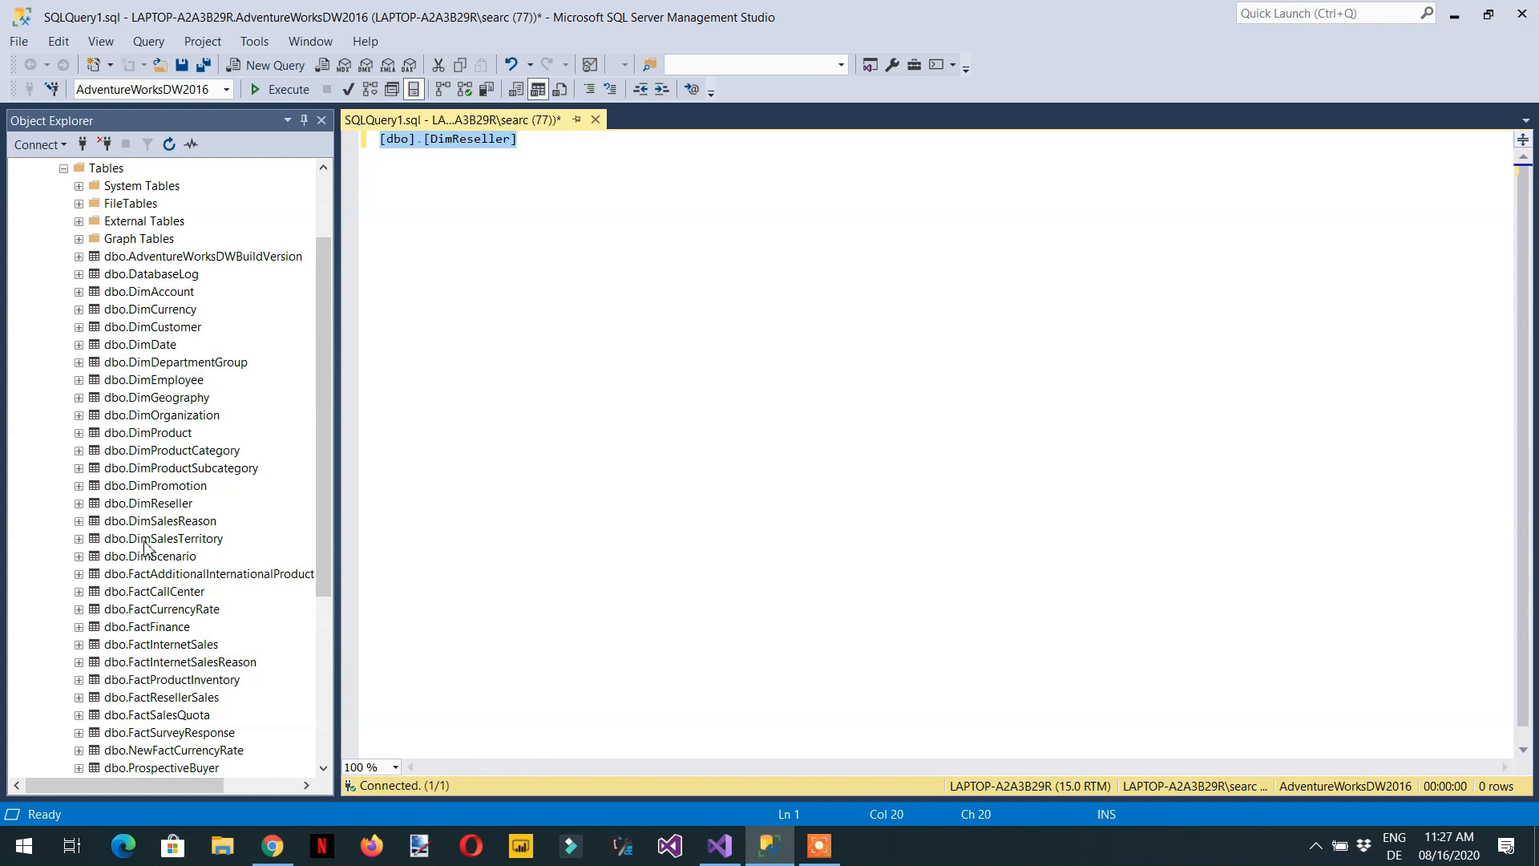
{"action": "left_click", "coordinate": [80, 505]}
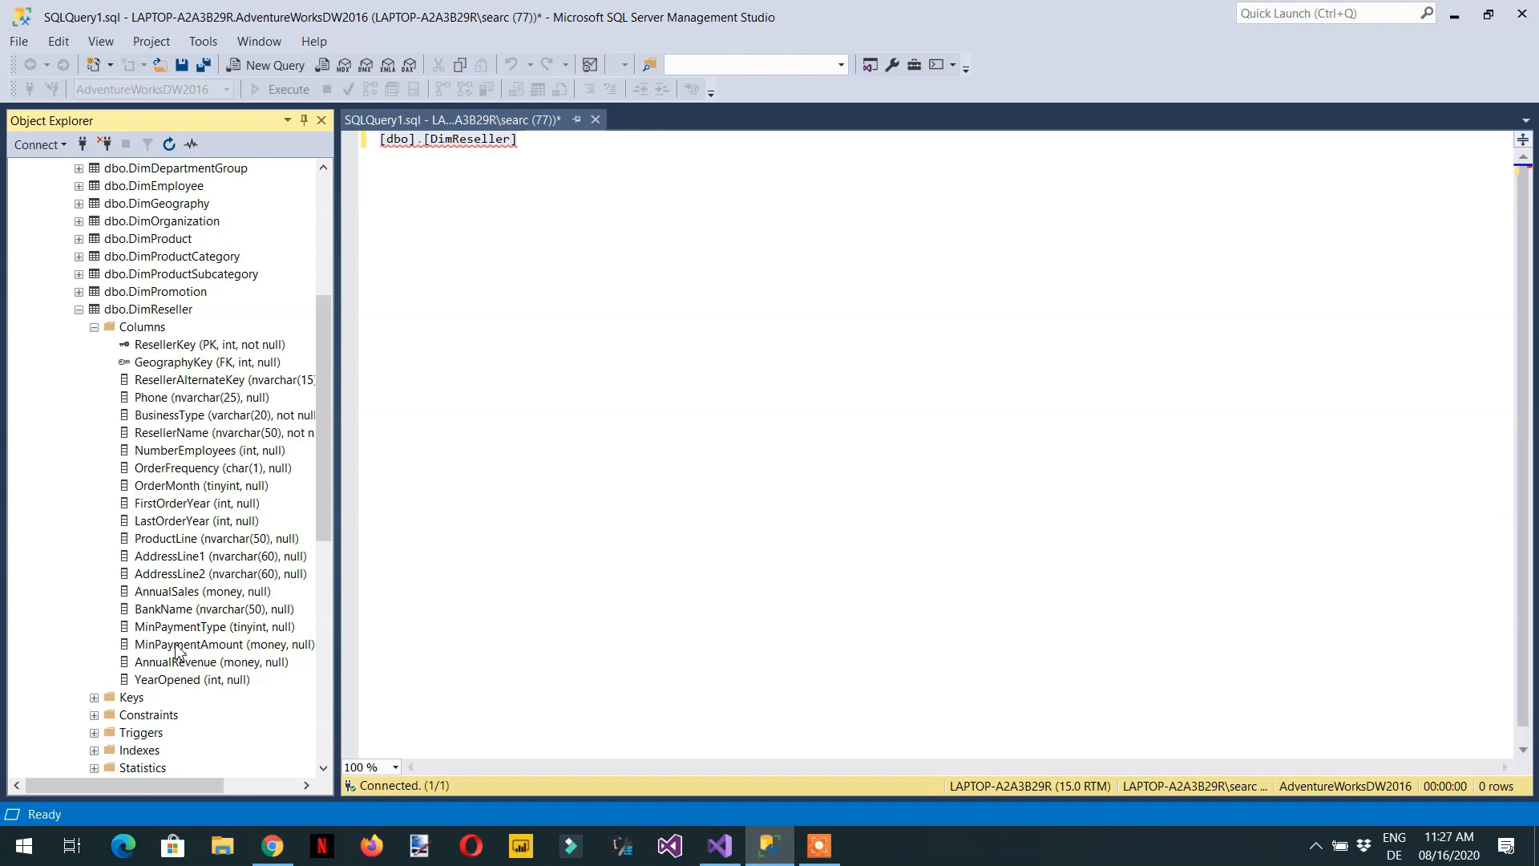
- Write a Select statement on [dbo].[DimReseller] with the columns ResellerKey, GeographyKey and ResellerName, each on its own line
{"action": "left_click", "coordinate": [380, 152]}
{"action": "type", "text": "Select"}
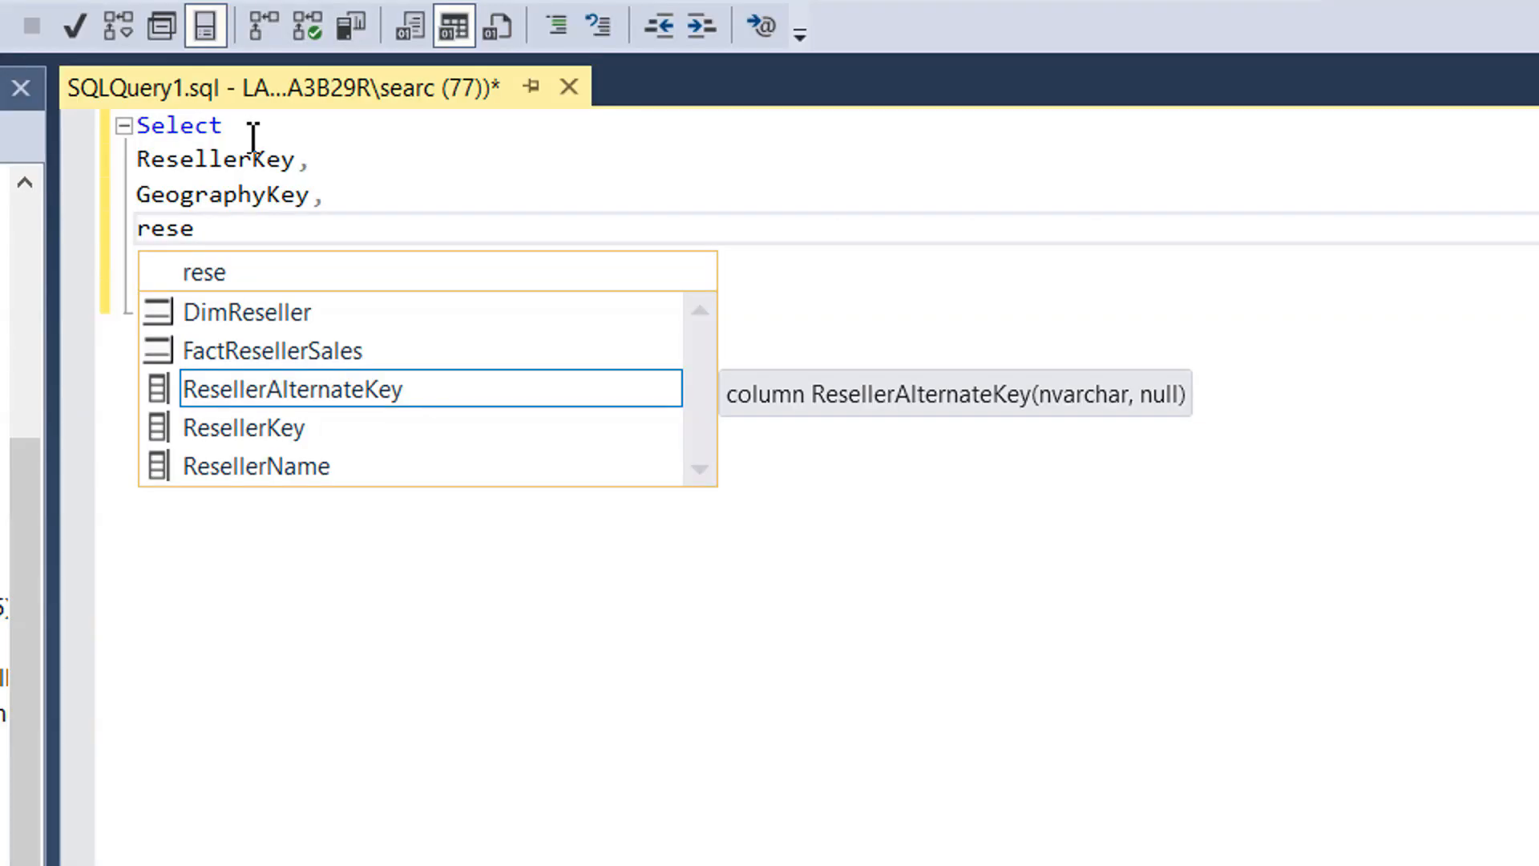
{"action": "key", "text": "Down"}
{"action": "key", "text": "Down"}
{"action": "key", "text": "Tab"}
{"action": "type", "text": ","}
{"action": "key", "text": "Return"}
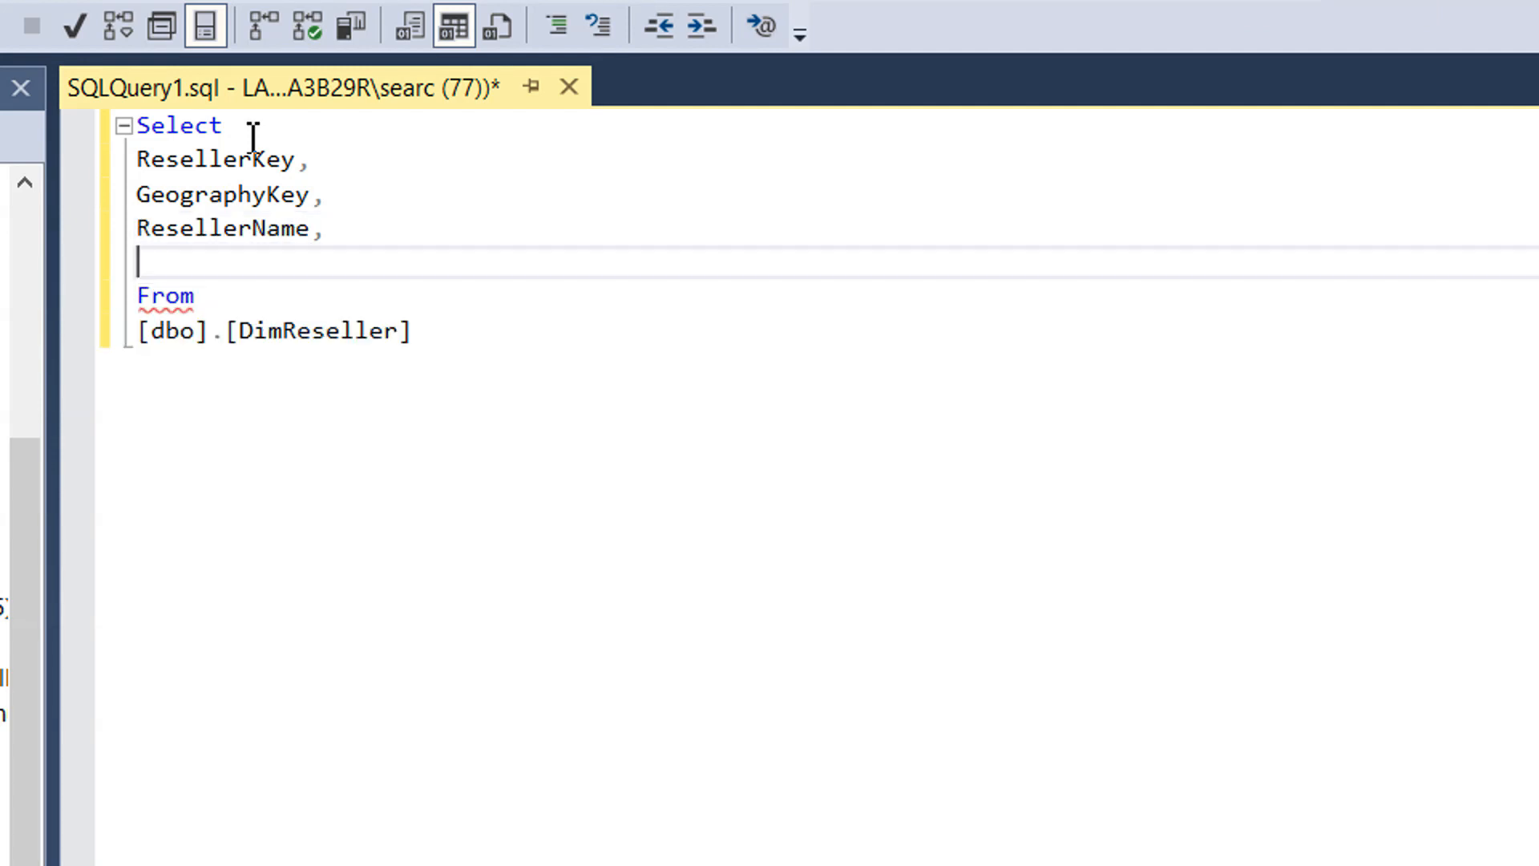
- Add the OrderMonth, BankName and BusinessType columns to the Select list and execute the query
{"action": "type", "text": "order"}
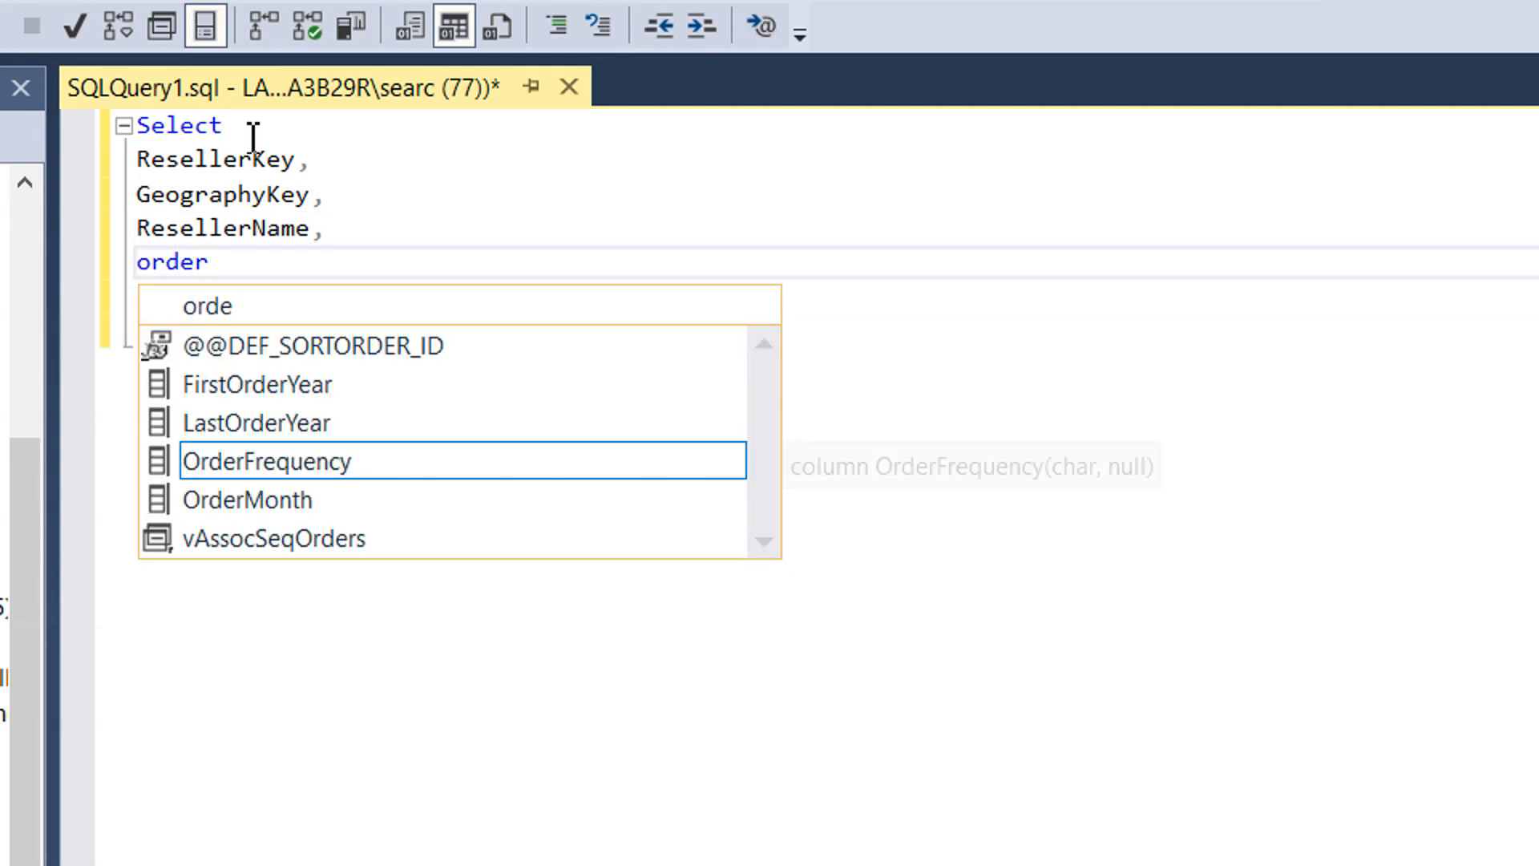
{"action": "key", "text": "Down"}
{"action": "key", "text": "Tab"}
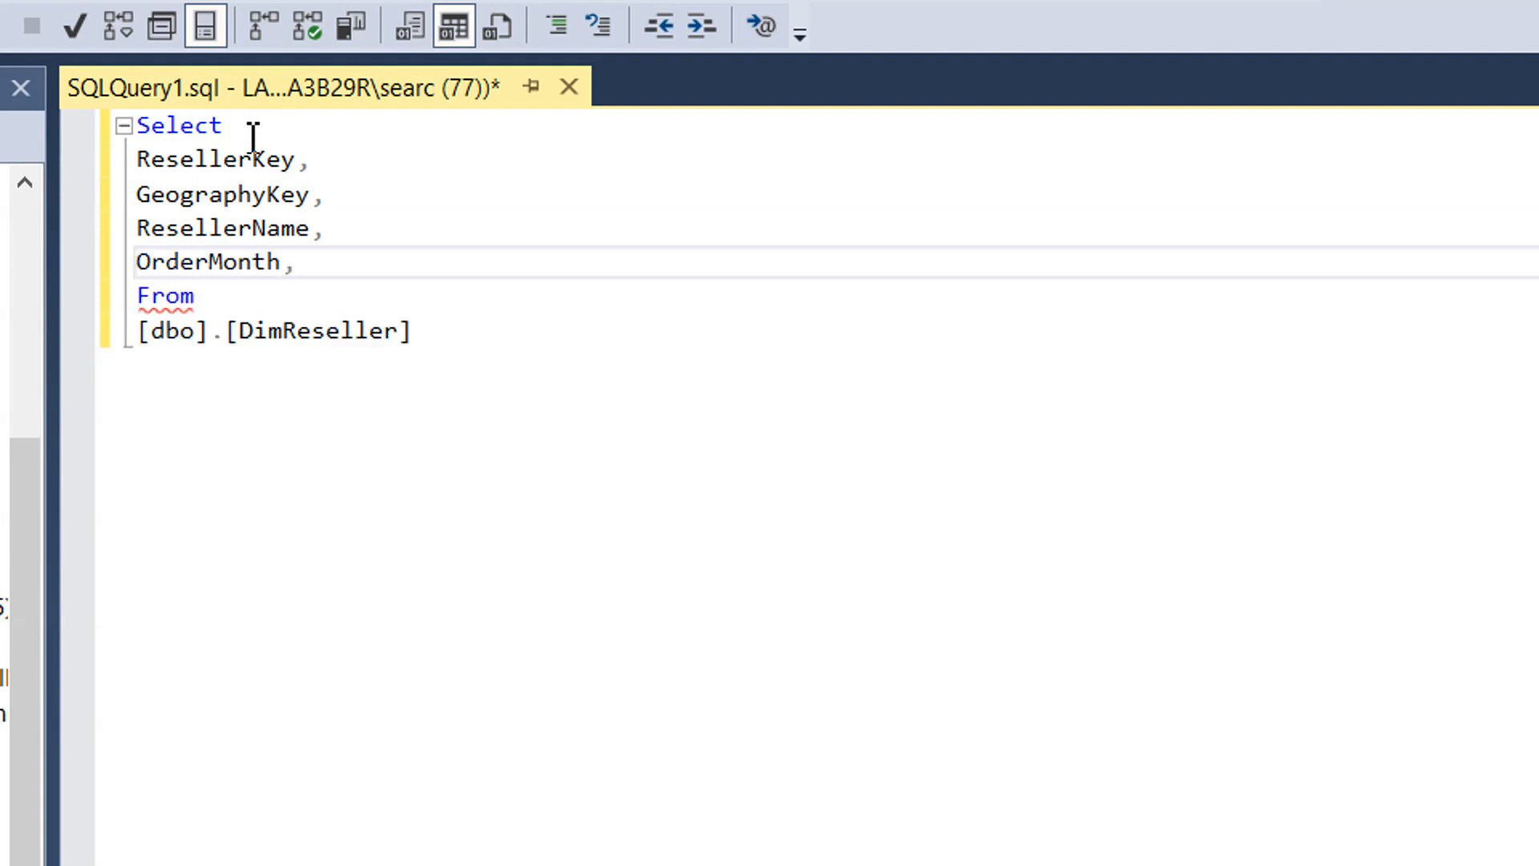
{"action": "key", "text": "Return"}
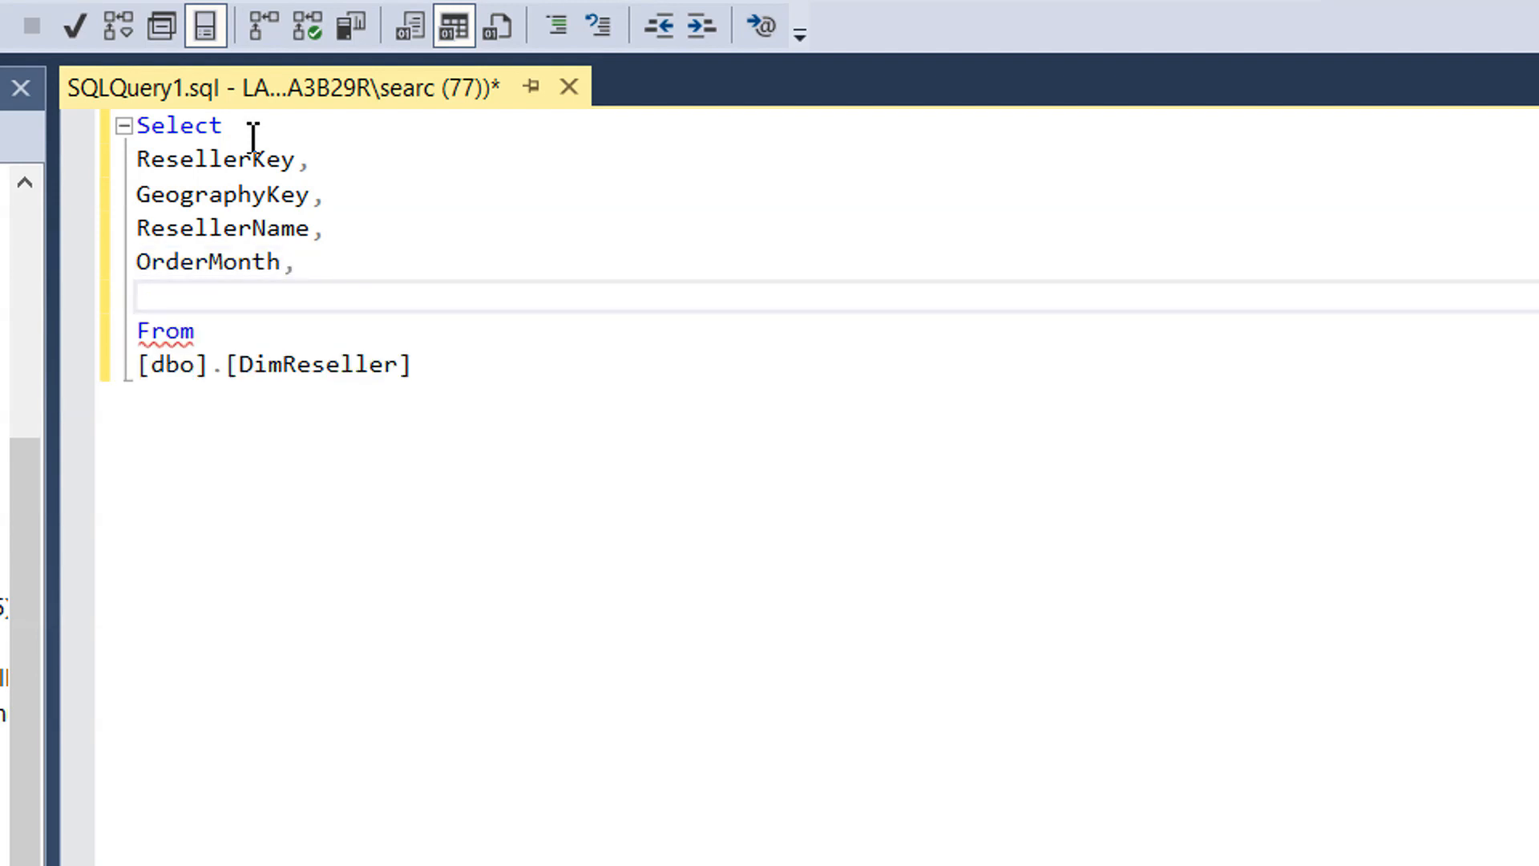
{"action": "type", "text": "bank"}
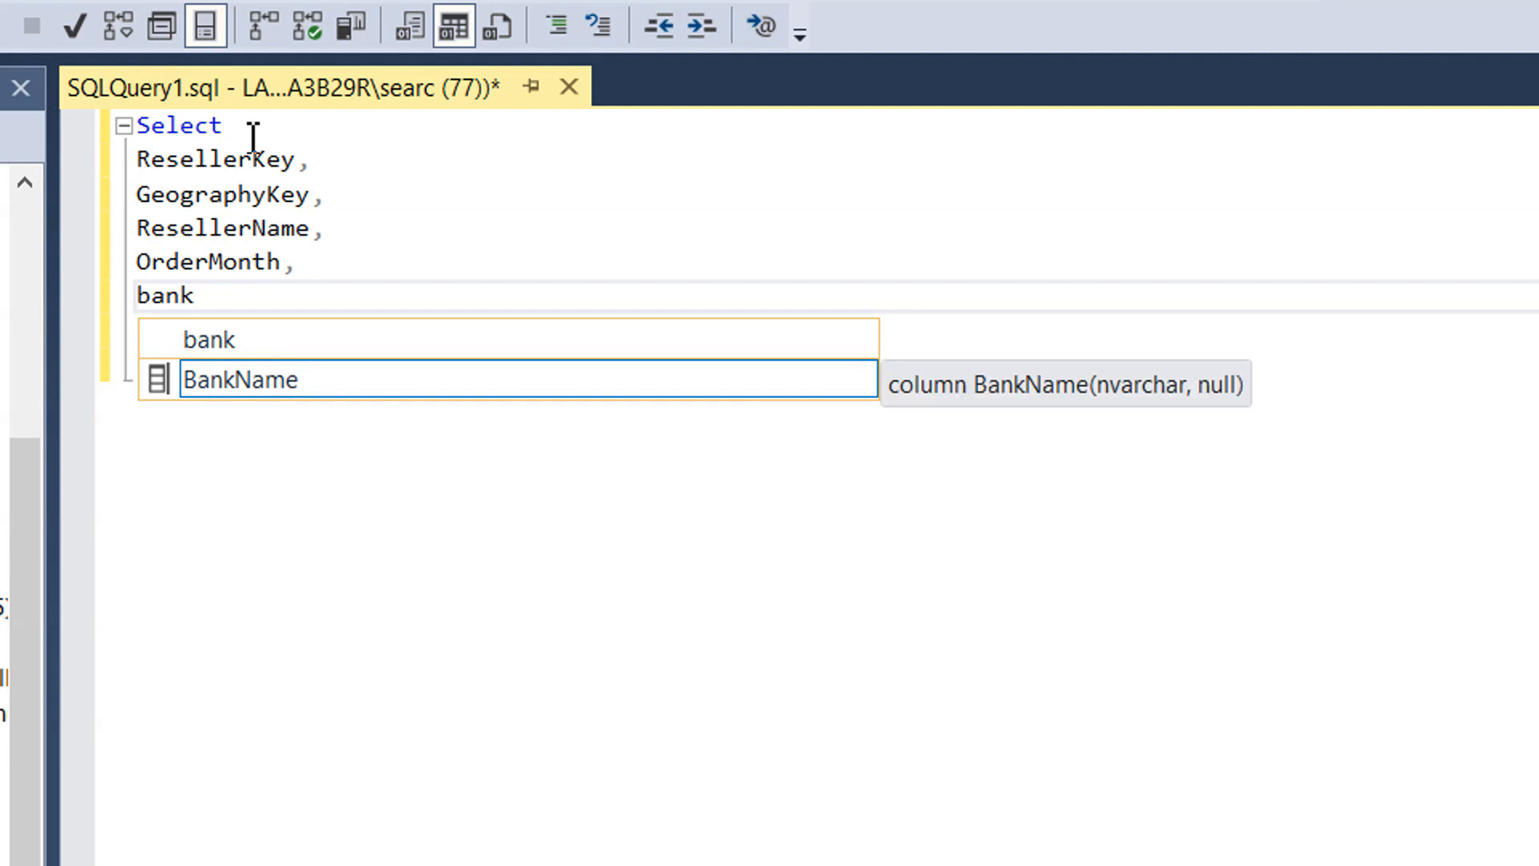
{"action": "key", "text": "Tab"}
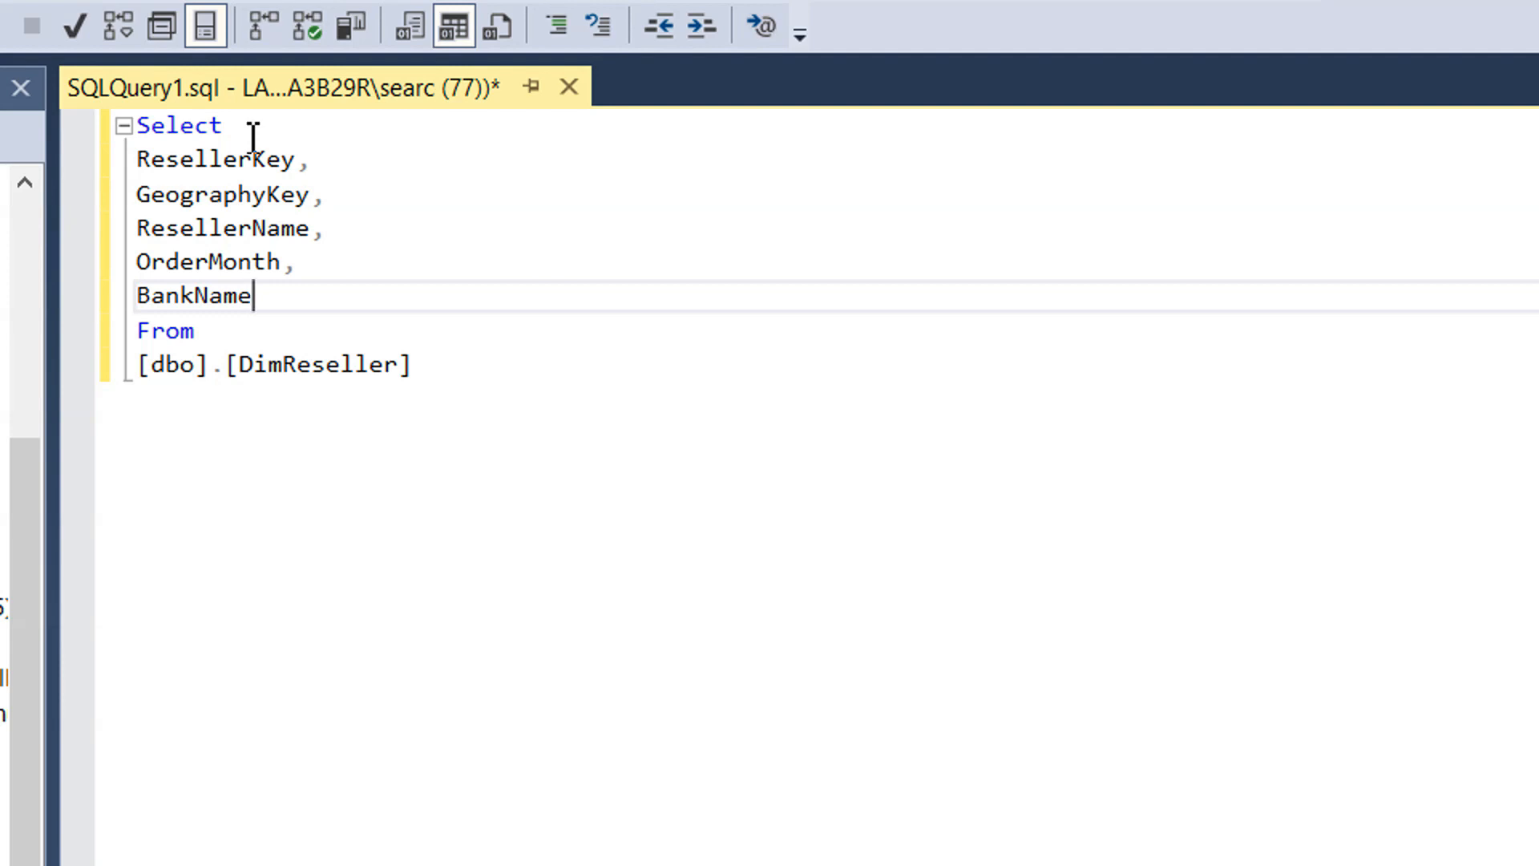
{"action": "type", "text": ","}
{"action": "key", "text": "Return"}
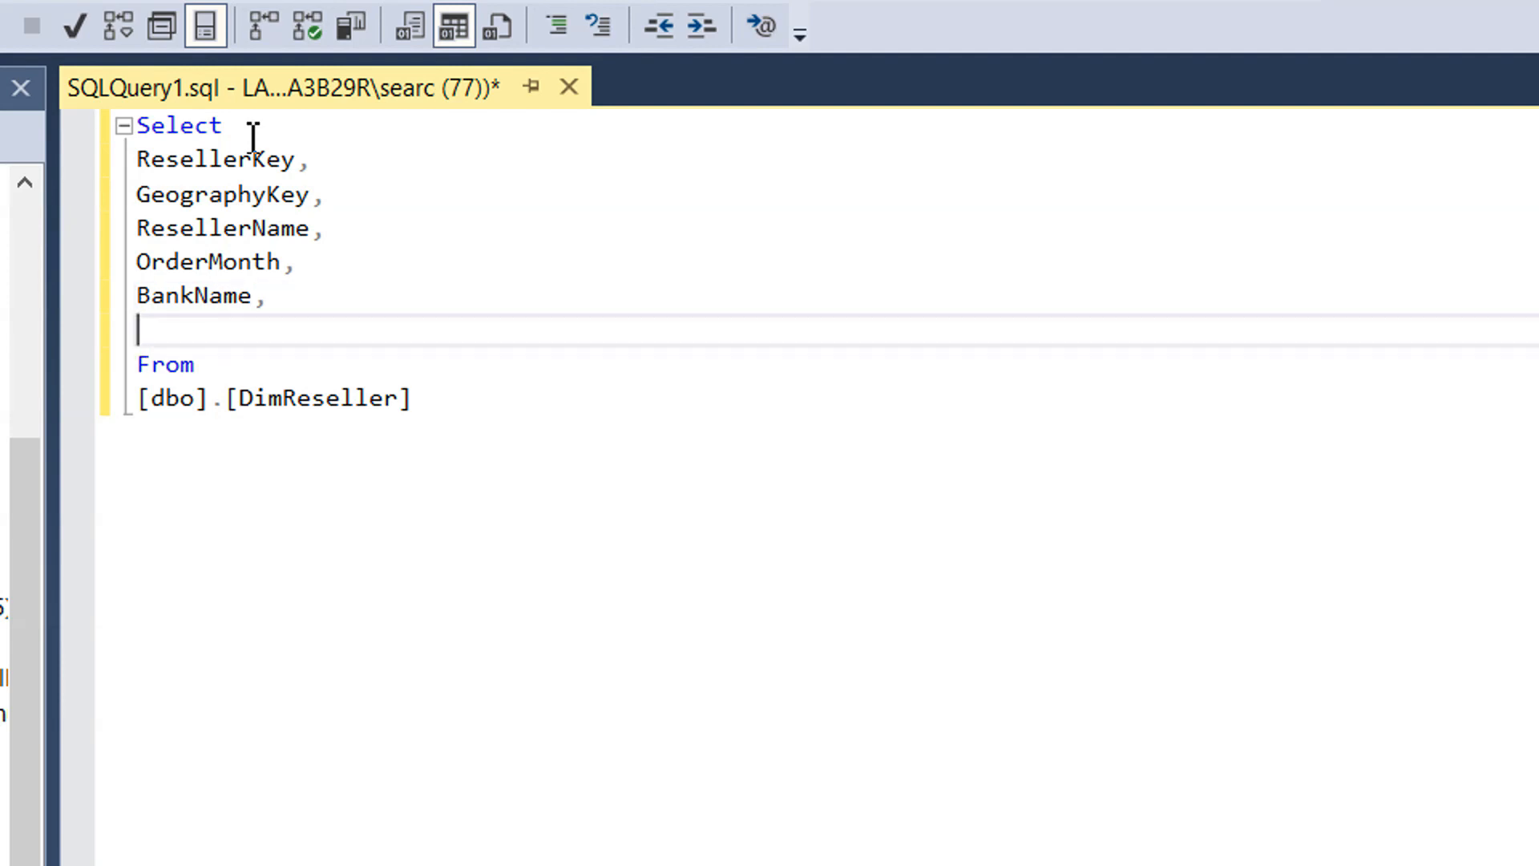
{"action": "type", "text": "busi"}
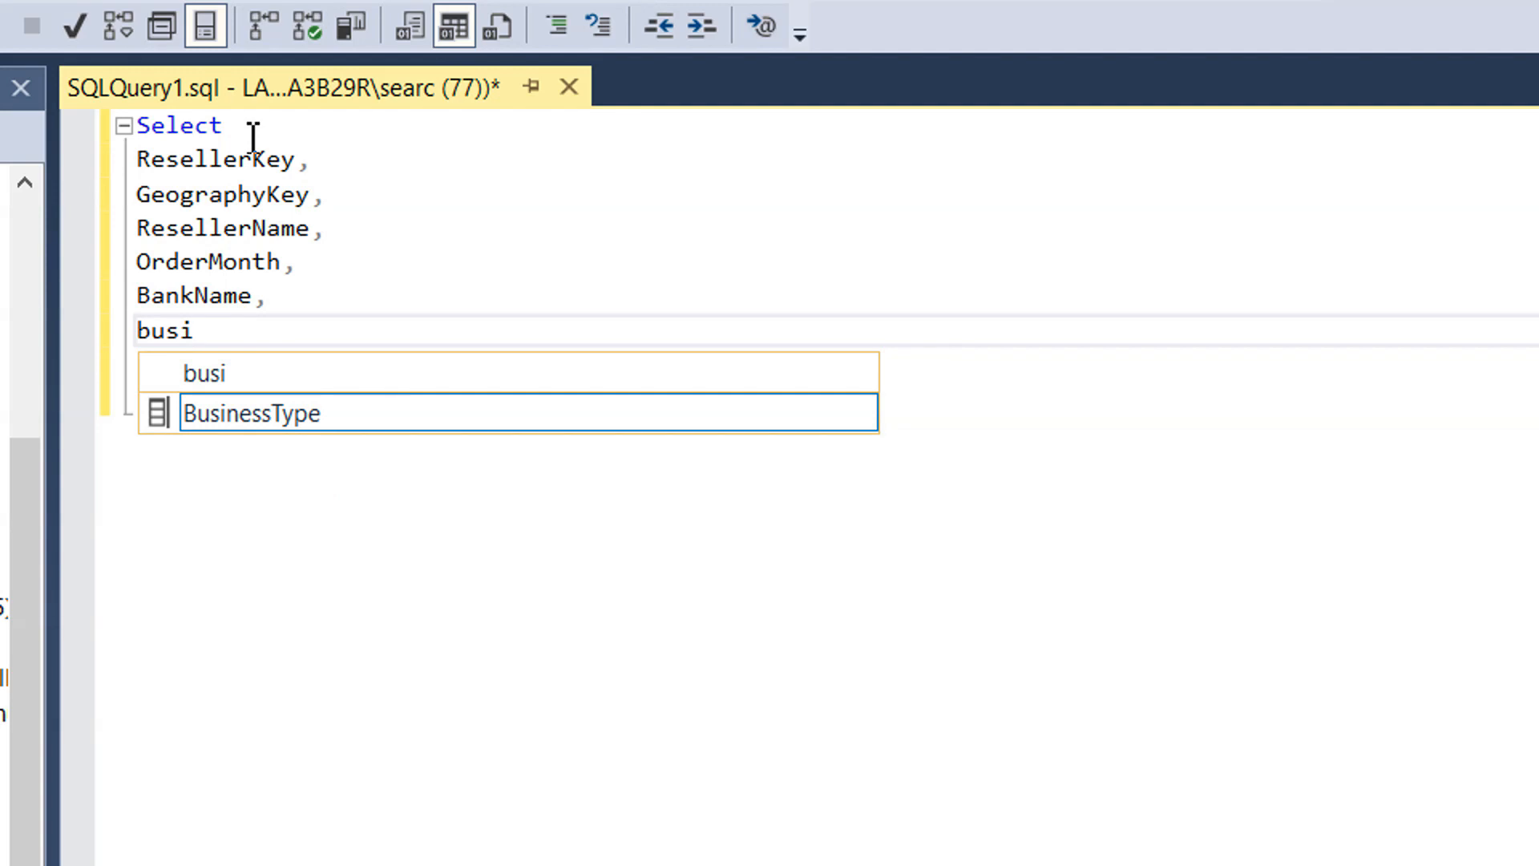
{"action": "key", "text": "Tab"}
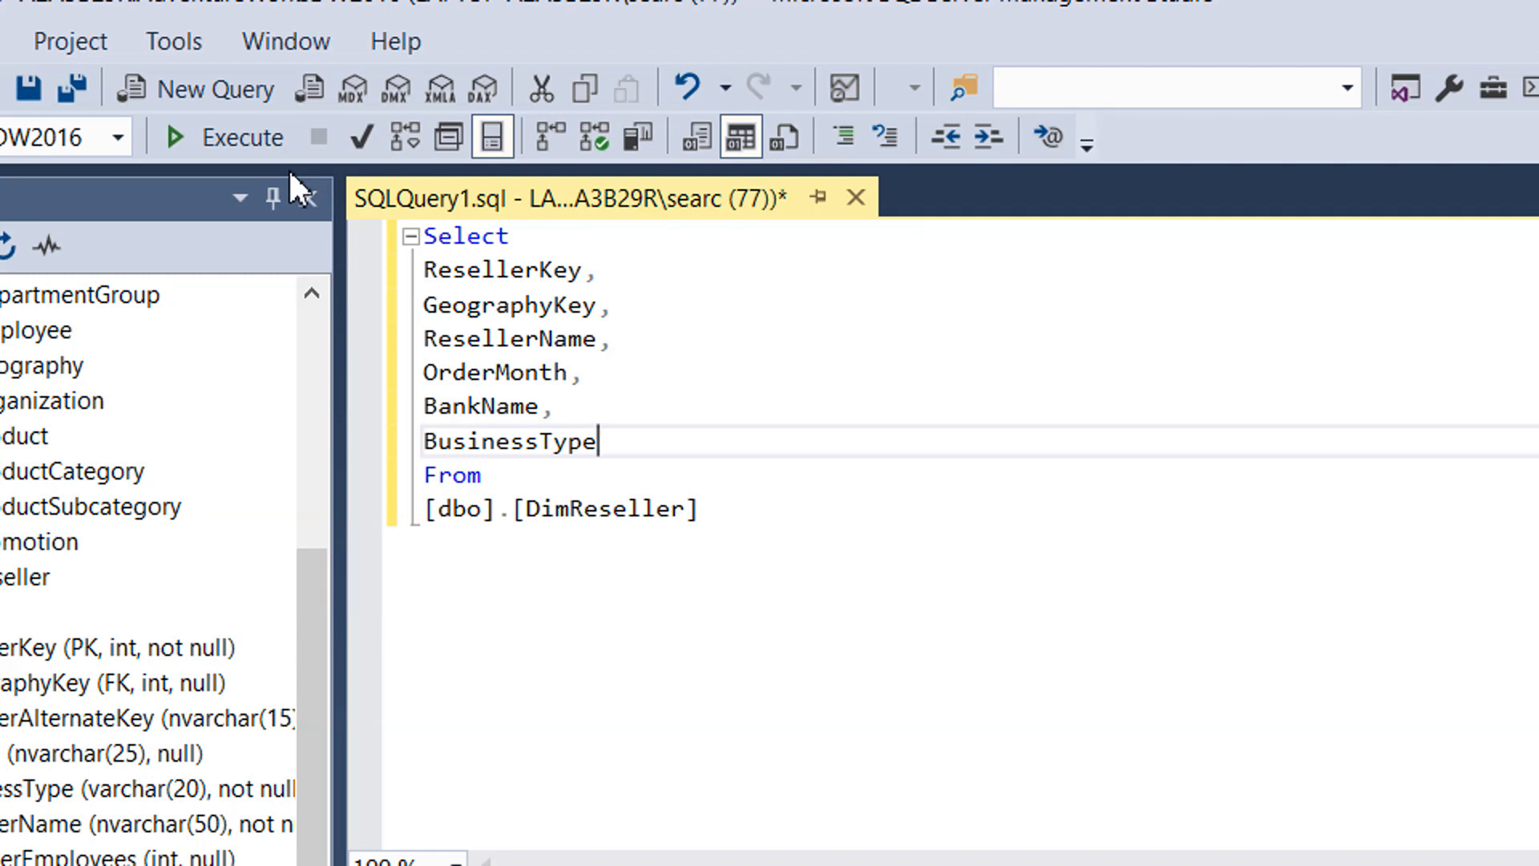
{"action": "key", "text": "F5"}
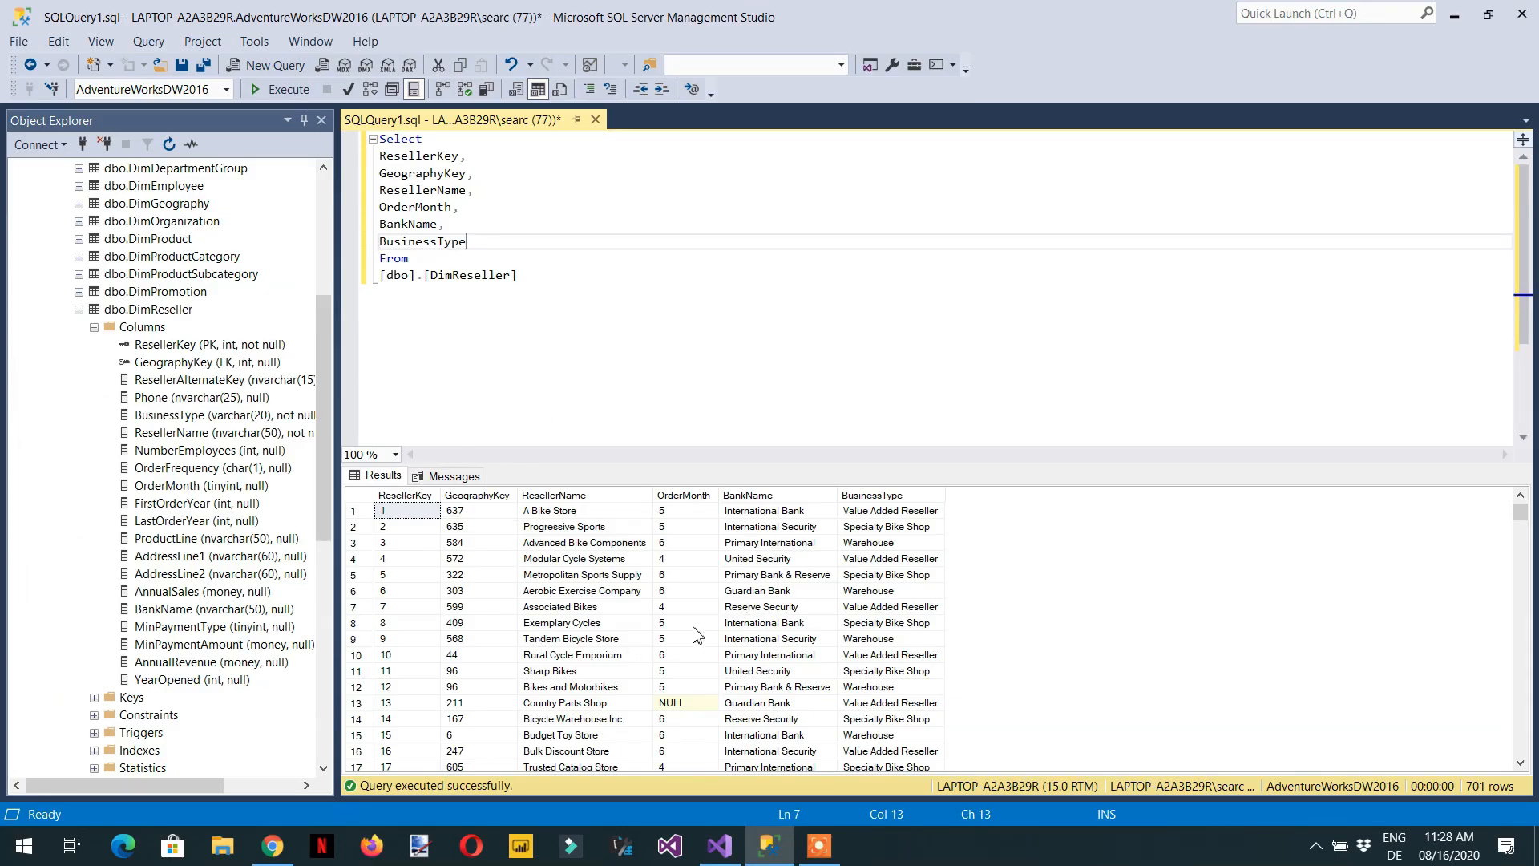
- Copy the whole DimReseller query text, from Select through the table name
{"action": "left_click", "coordinate": [569, 356]}
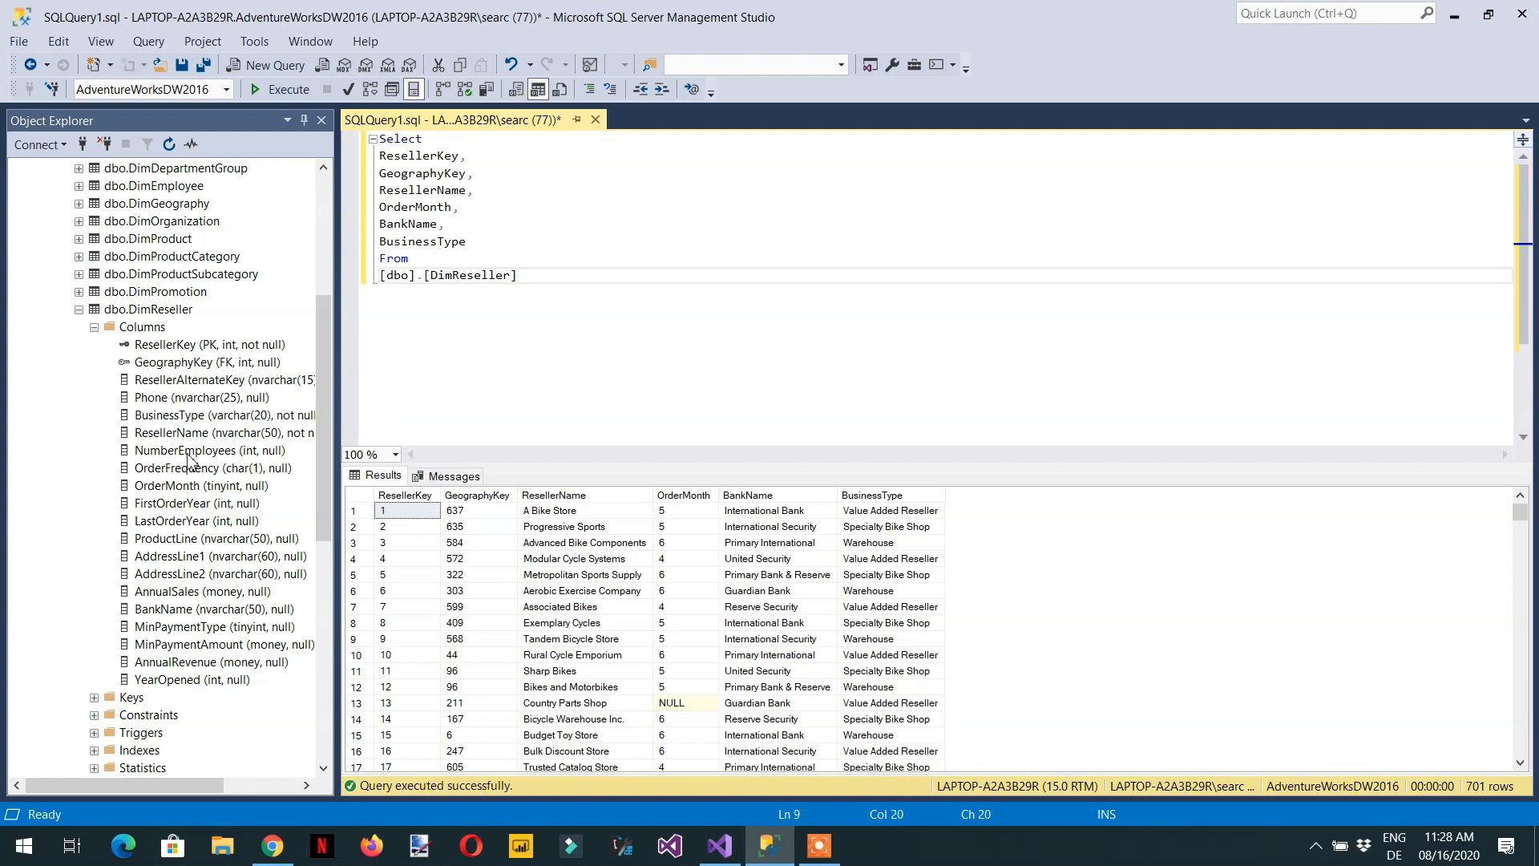
{"action": "left_click", "coordinate": [434, 242]}
{"action": "left_click_drag", "start_coordinate": [465, 240], "coordinate": [386, 155]}
{"action": "left_click_drag", "start_coordinate": [539, 283], "coordinate": [378, 139]}
{"action": "right_click", "coordinate": [425, 201]}
{"action": "left_click", "coordinate": [478, 229]}
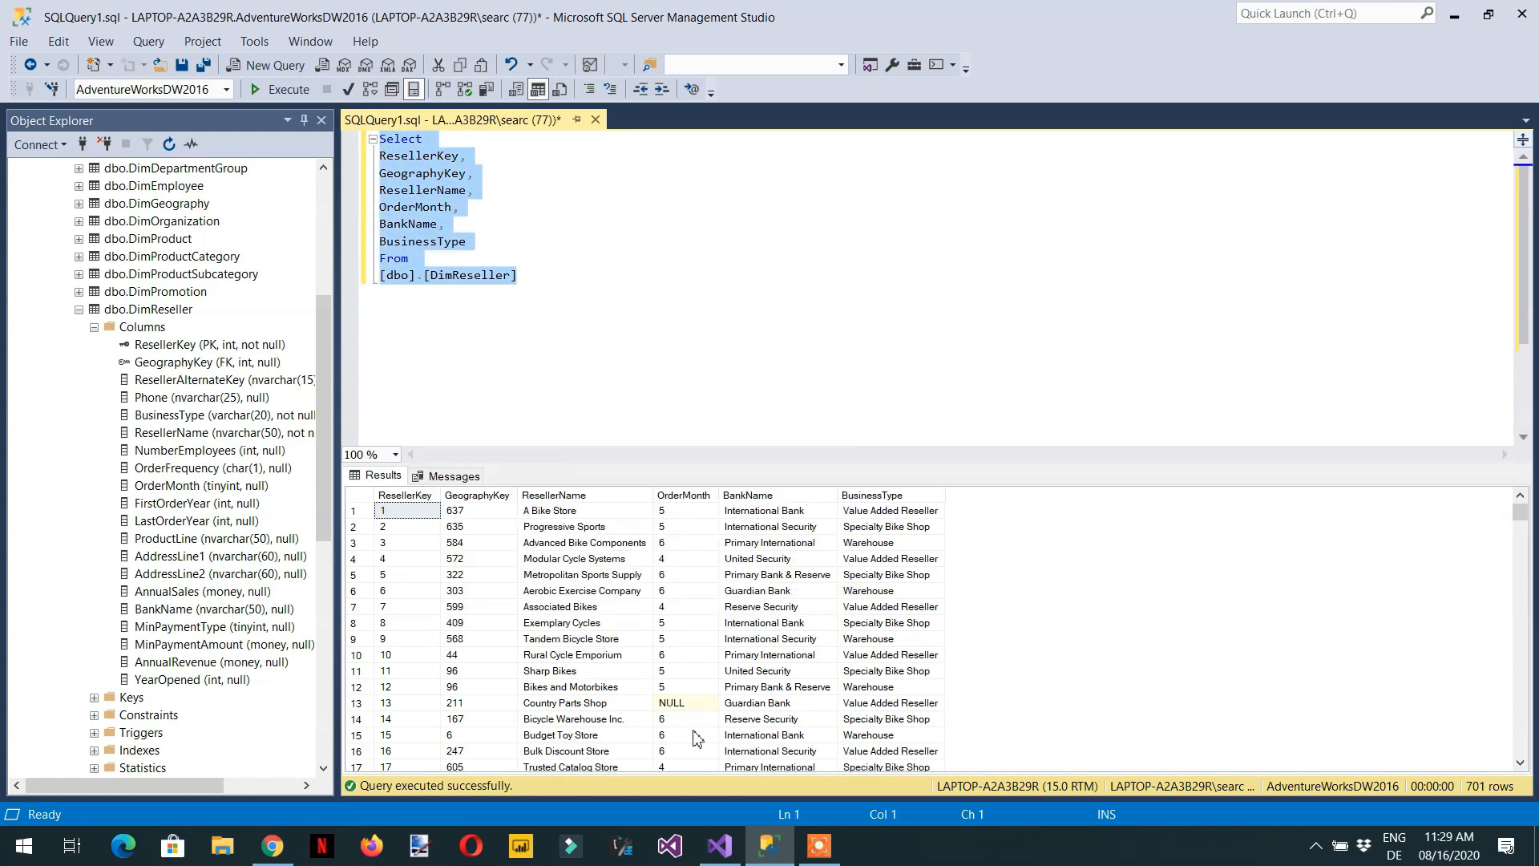
- Switch back to Visual Studio and paste the copied DimReseller query as the import's SQL statement
{"action": "left_click", "coordinate": [722, 853]}
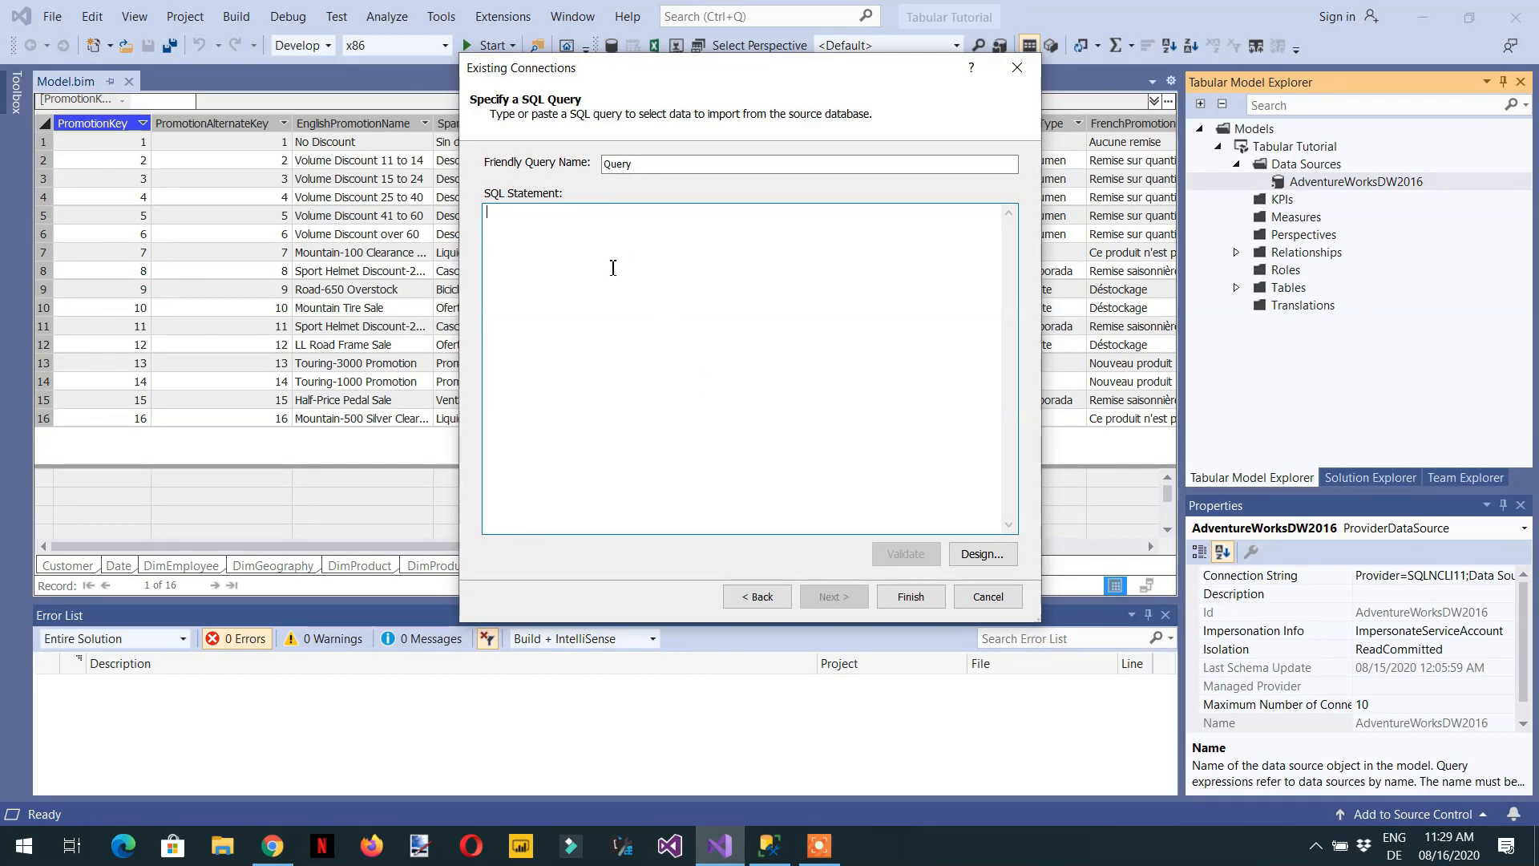
{"action": "key", "text": "ctrl+v"}
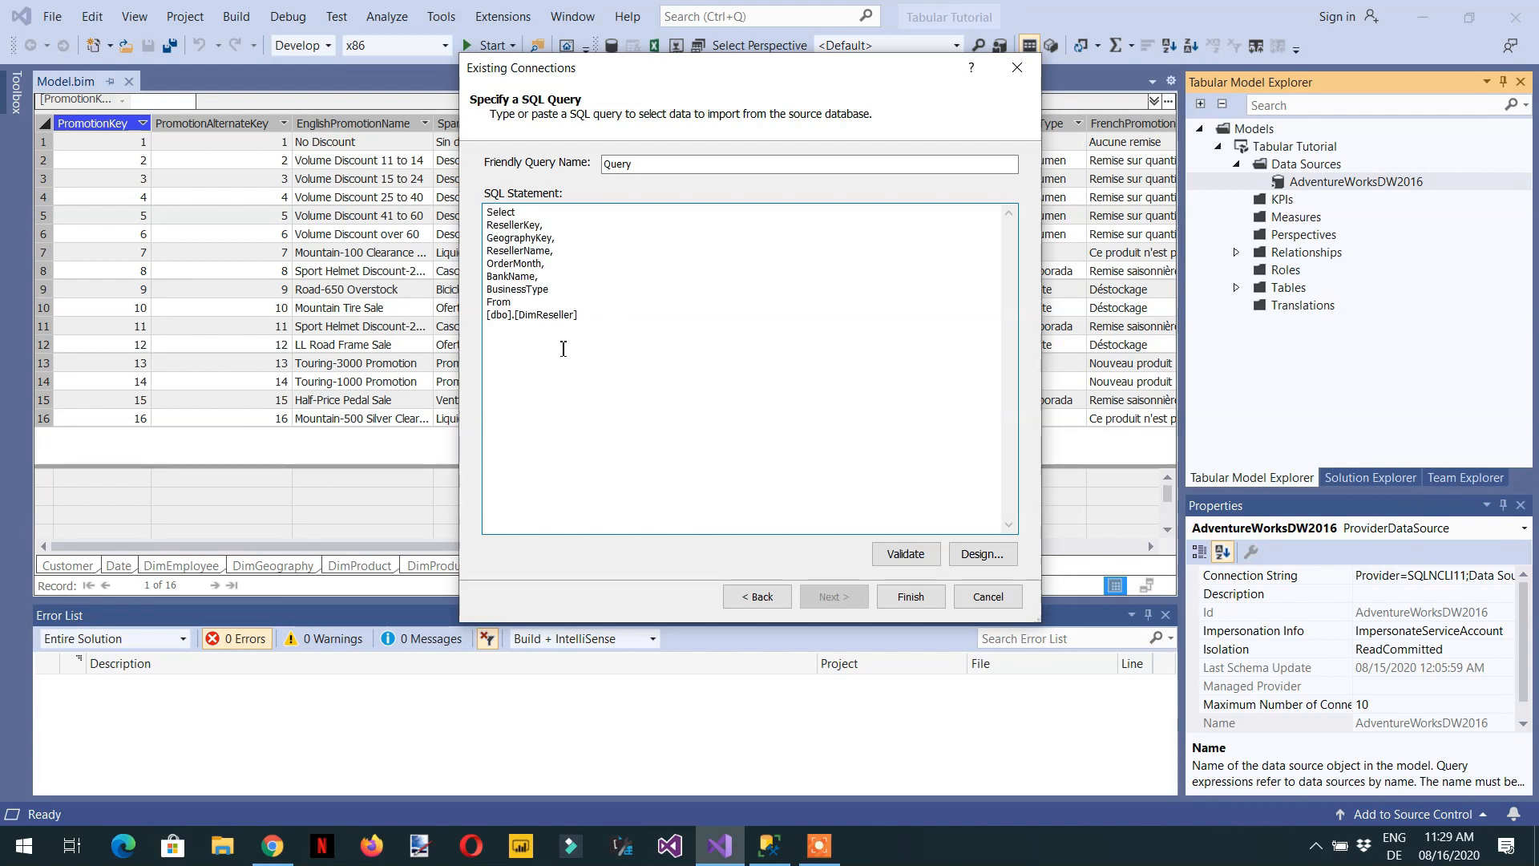
{"action": "left_click_drag", "start_coordinate": [646, 357], "coordinate": [417, 163]}
{"action": "key", "text": "Delete"}
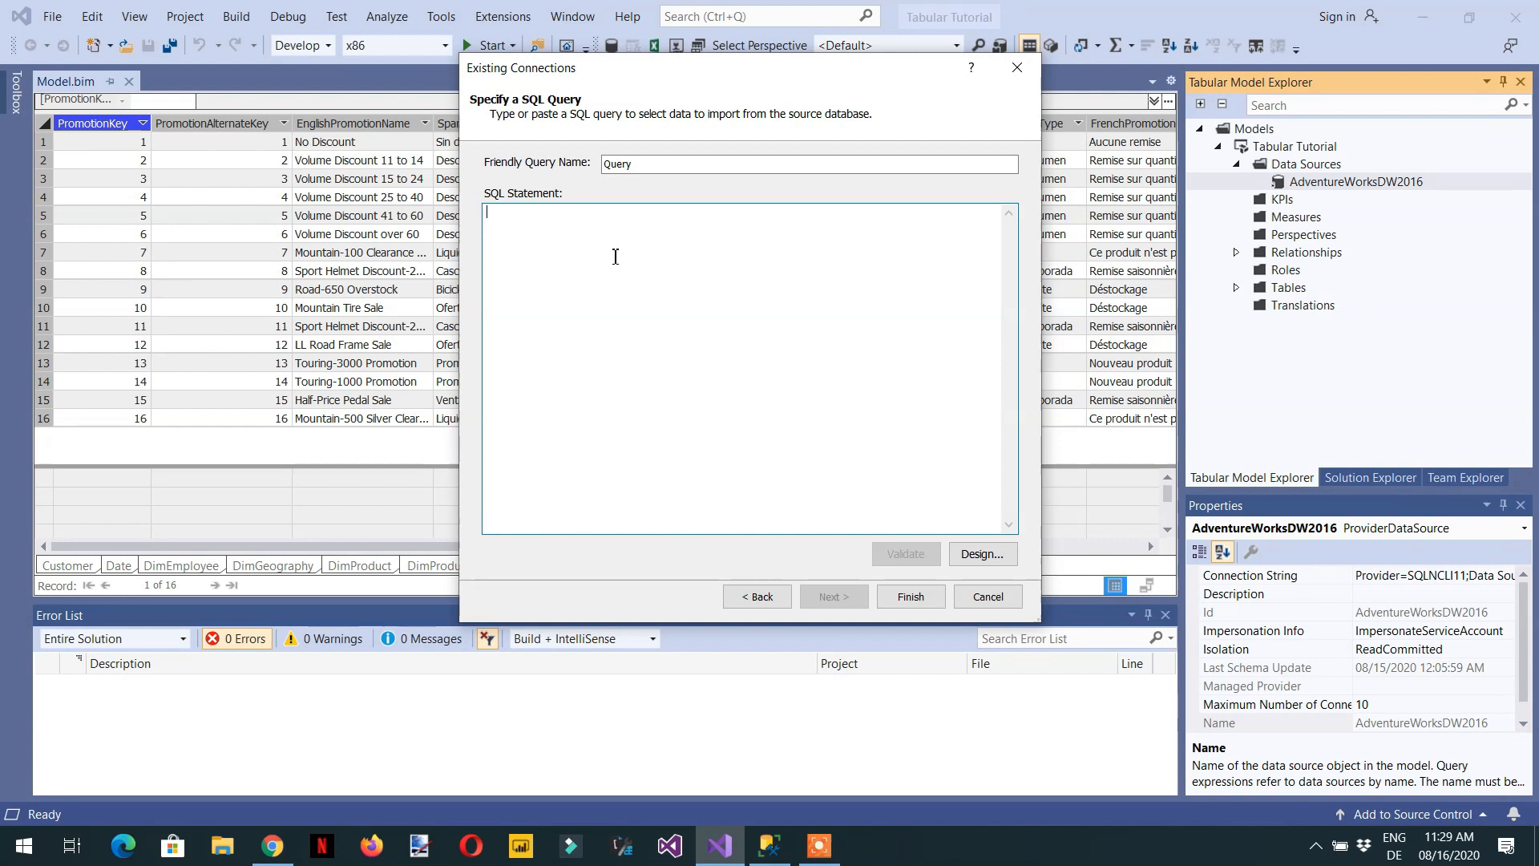
{"action": "key", "text": "ctrl+v"}
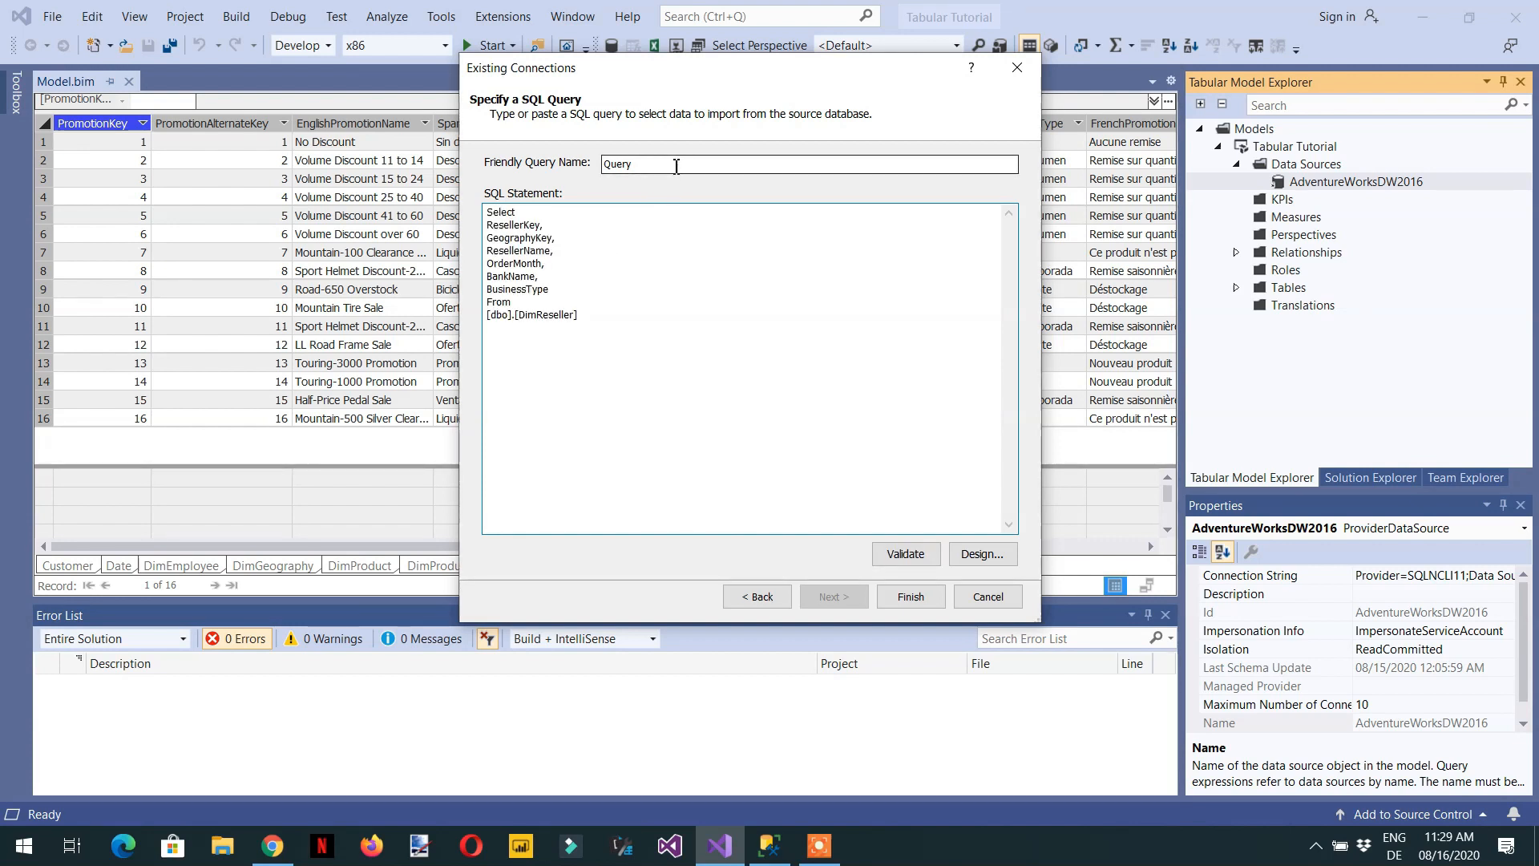
- Import the query's data under the friendly name Reseller and select the new table in the model's table list
{"action": "left_click_drag", "start_coordinate": [676, 165], "coordinate": [514, 165]}
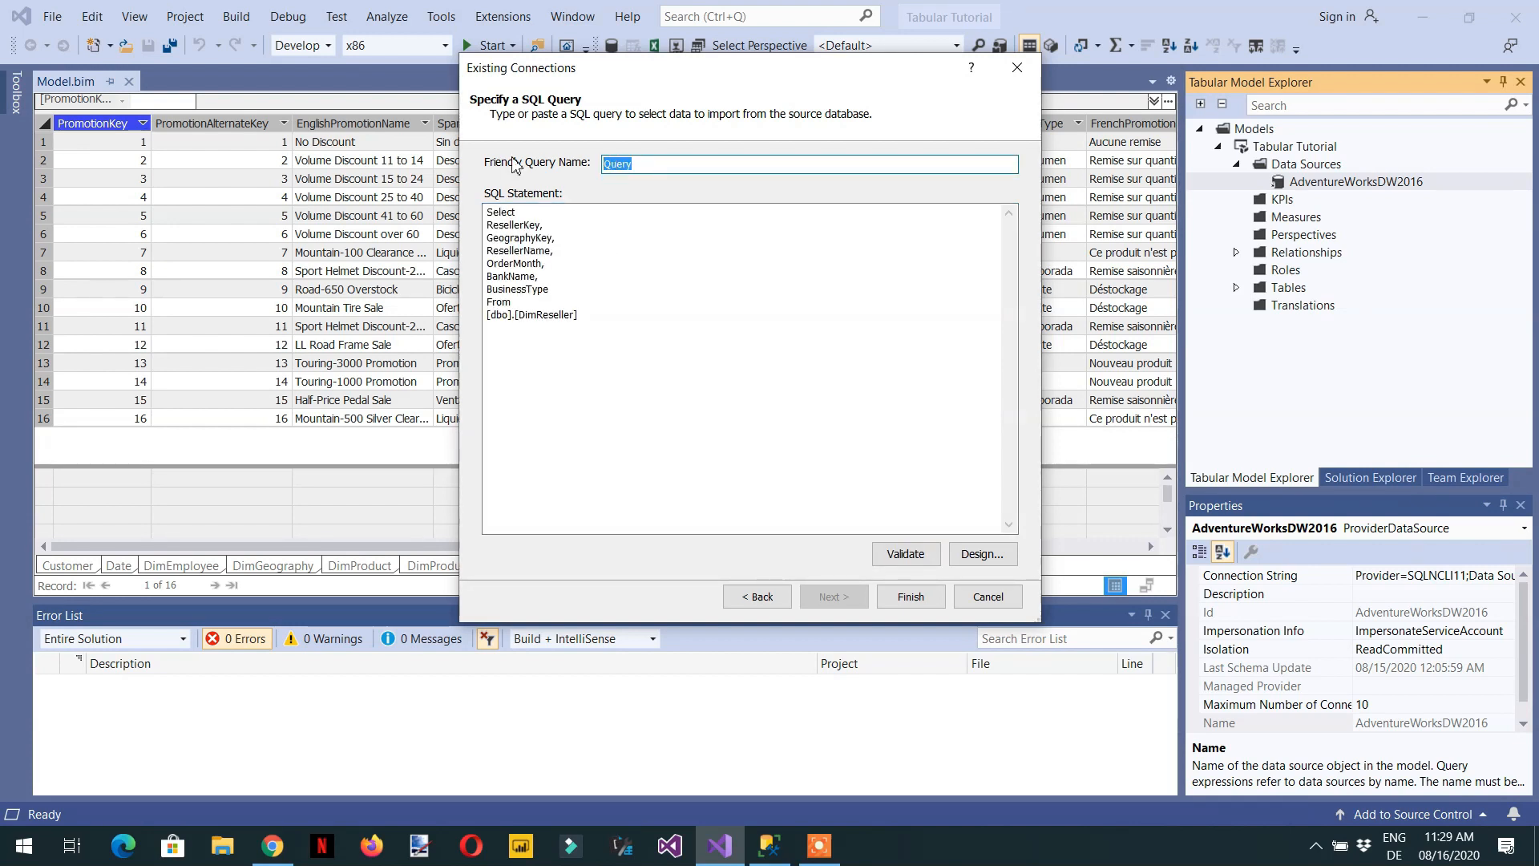
{"action": "type", "text": "Reseller"}
{"action": "left_click", "coordinate": [911, 598]}
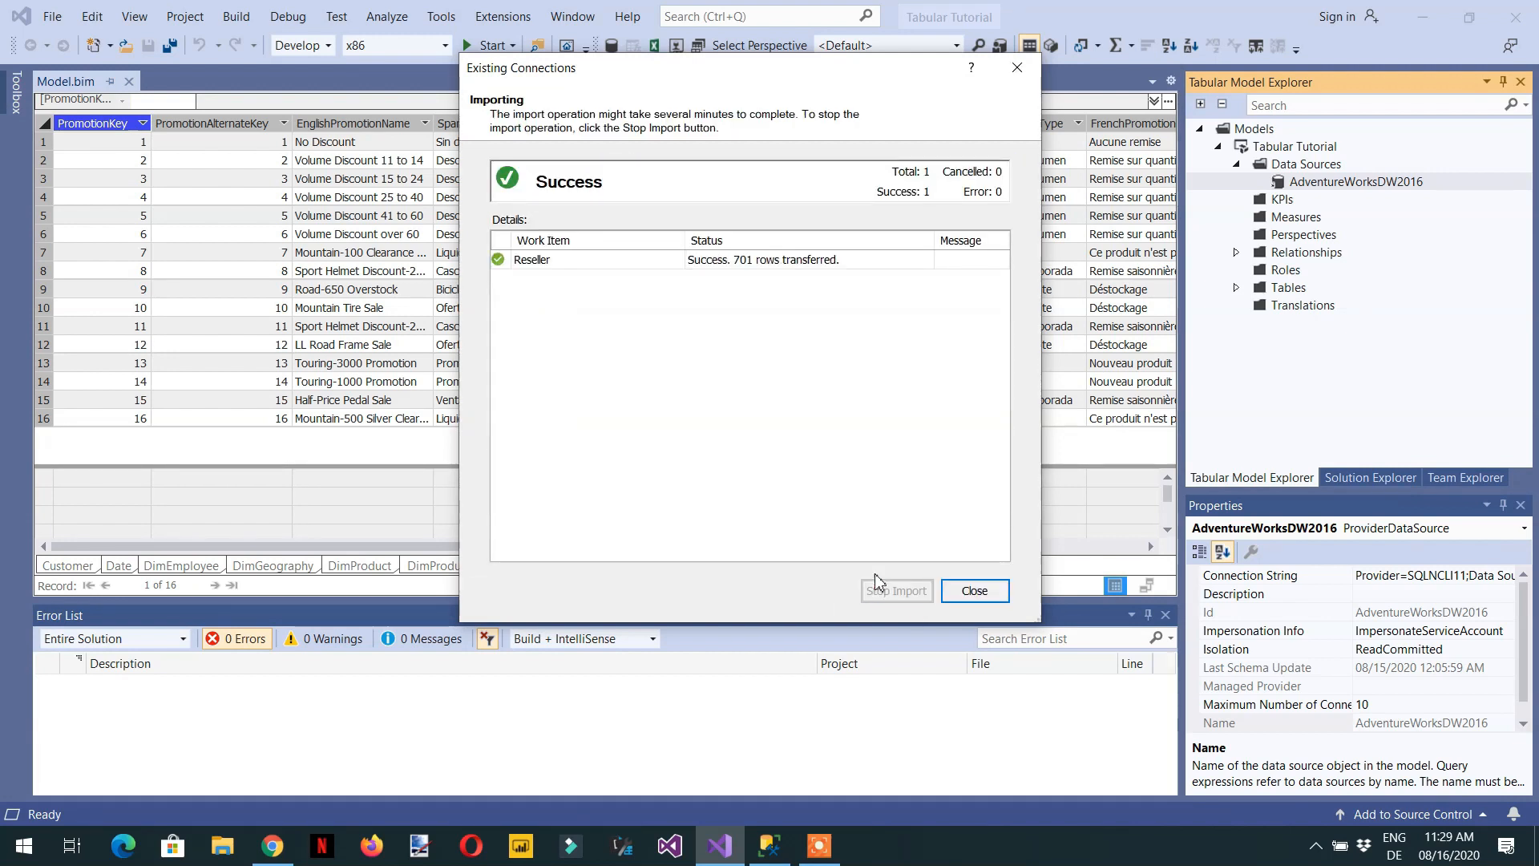
{"action": "left_click", "coordinate": [967, 590]}
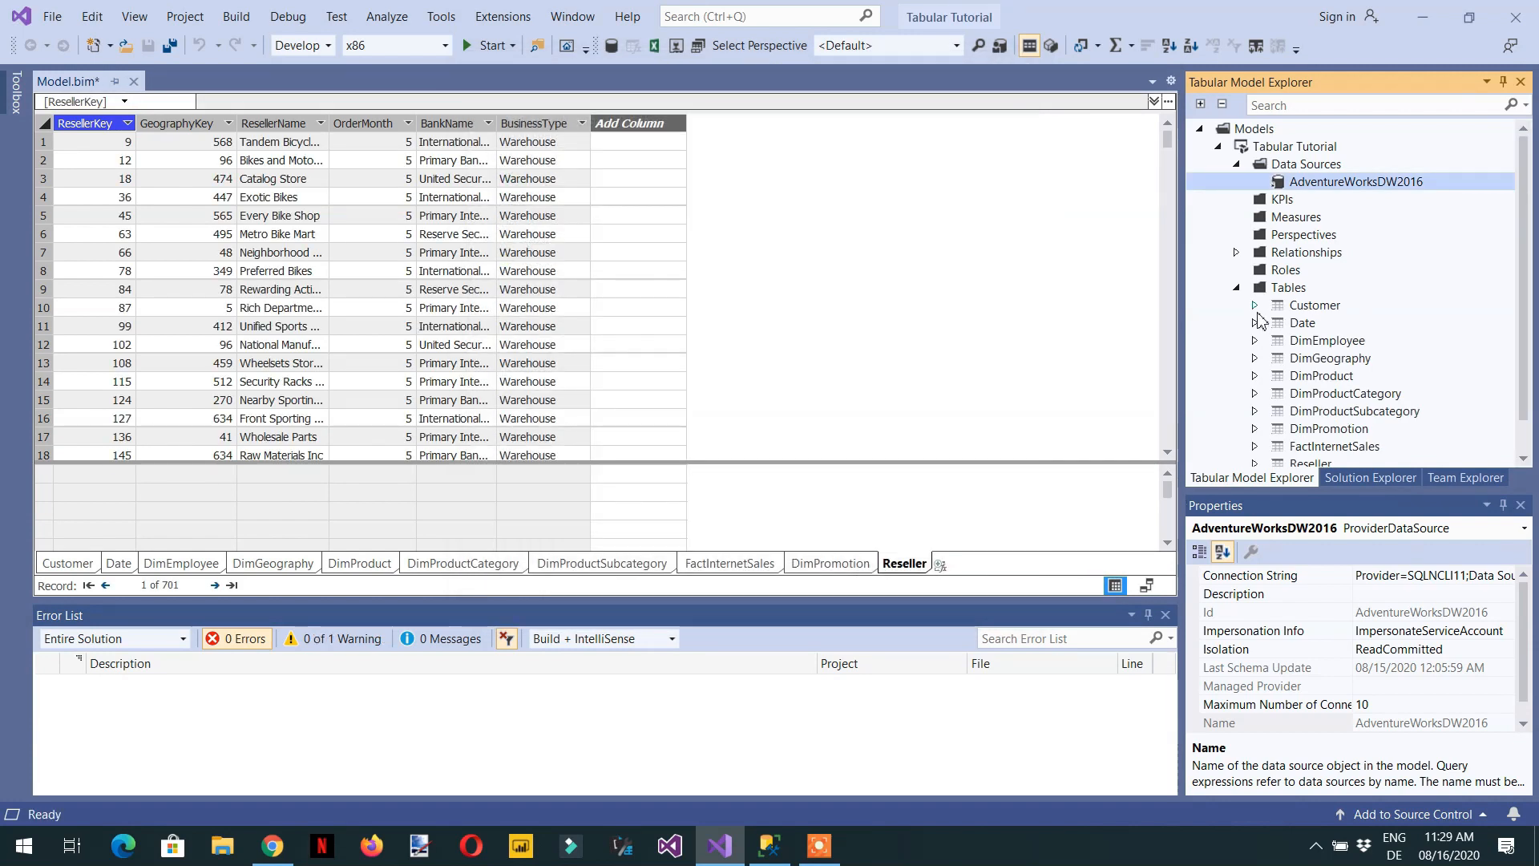
{"action": "scroll", "coordinate": [1340, 396], "scroll_direction": "down", "scroll_amount": 1}
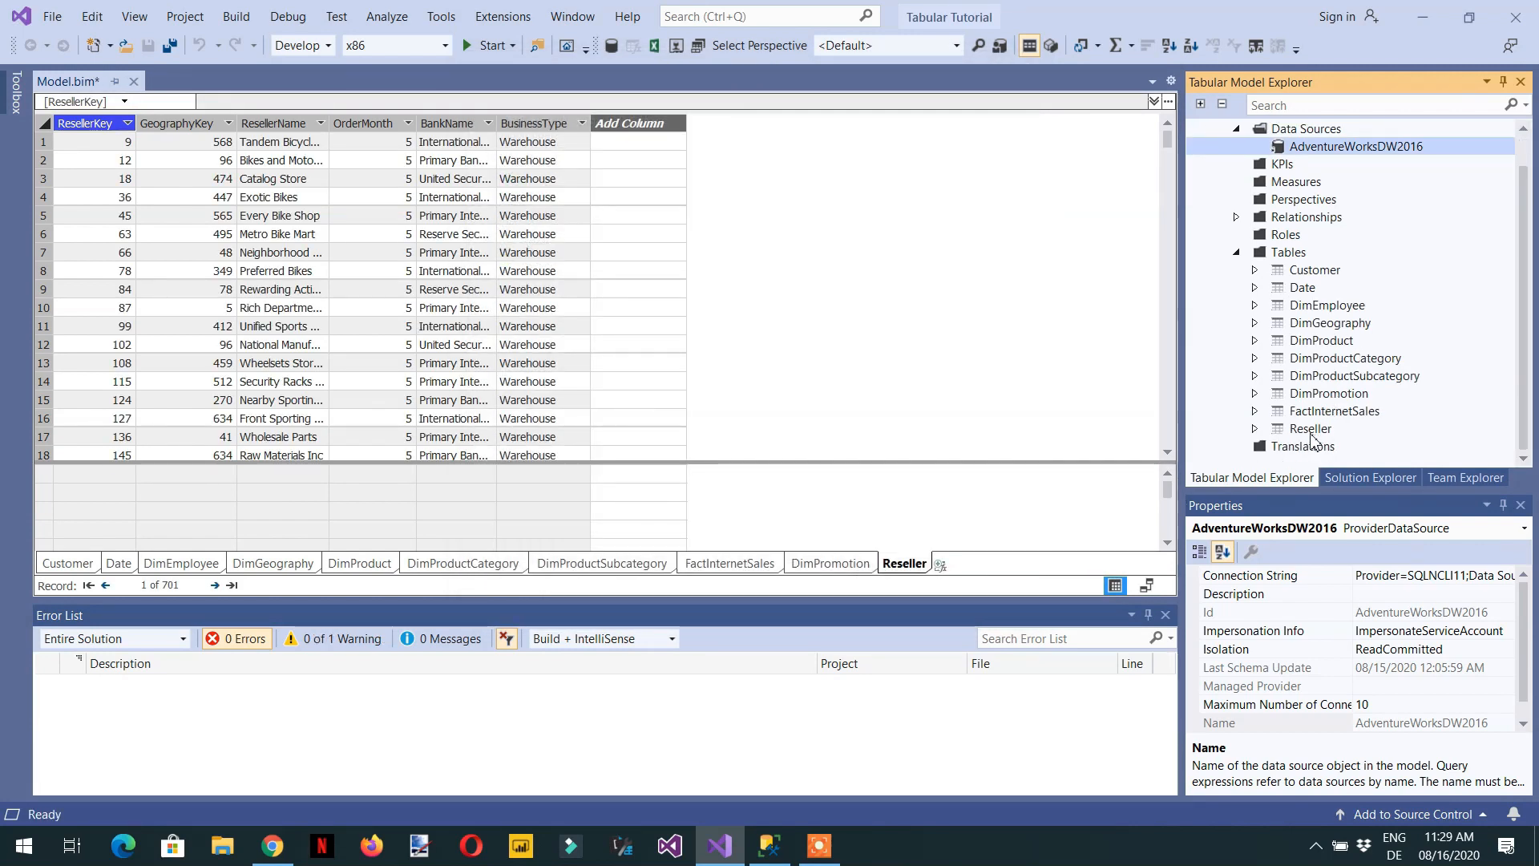
{"action": "left_click", "coordinate": [1311, 433]}
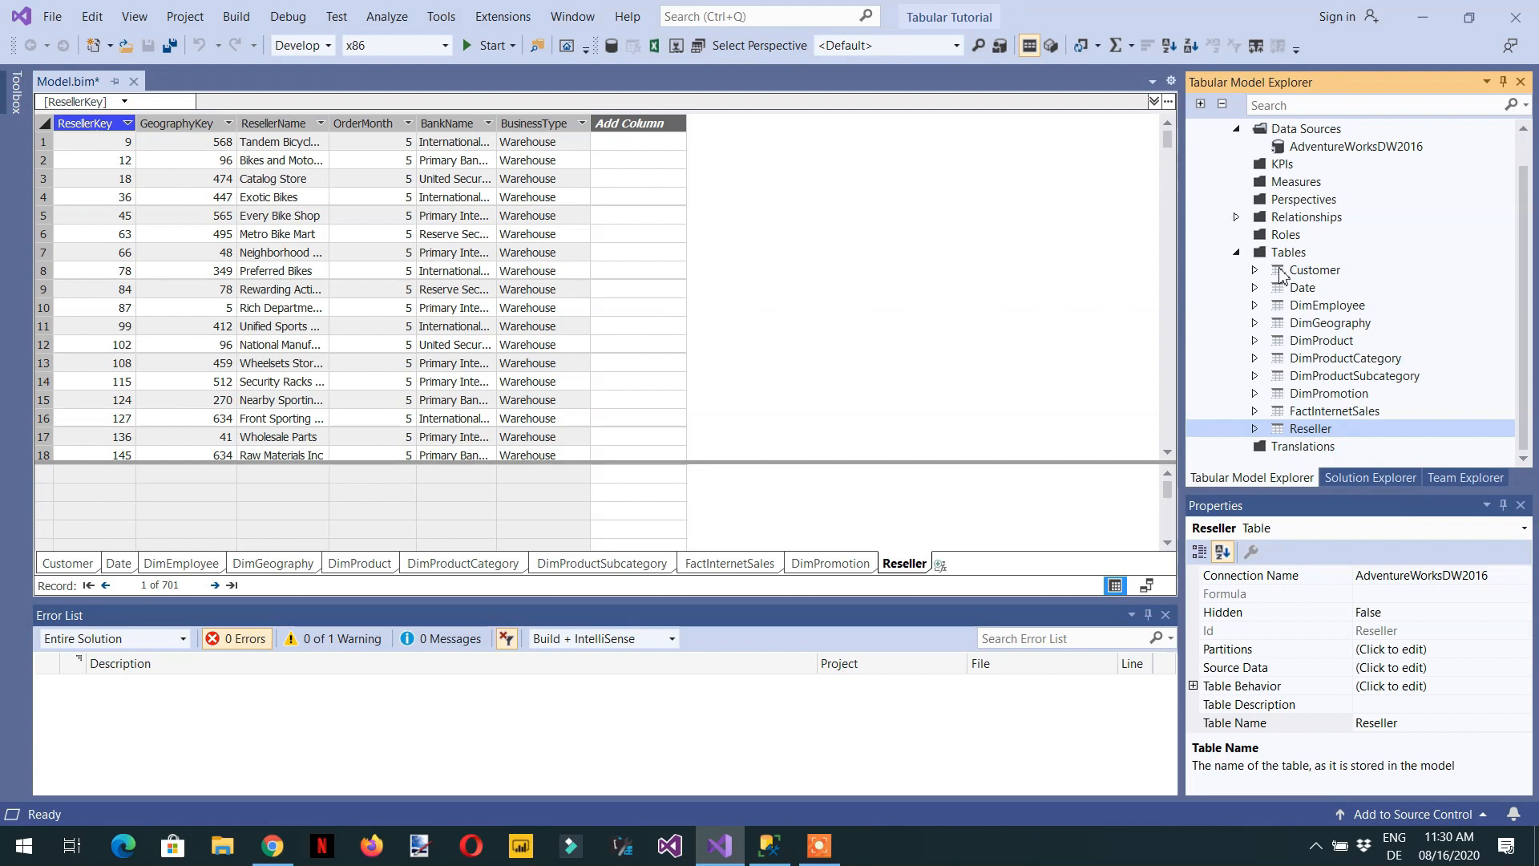
{"action": "scroll", "coordinate": [1290, 226], "scroll_direction": "up", "scroll_amount": 1}
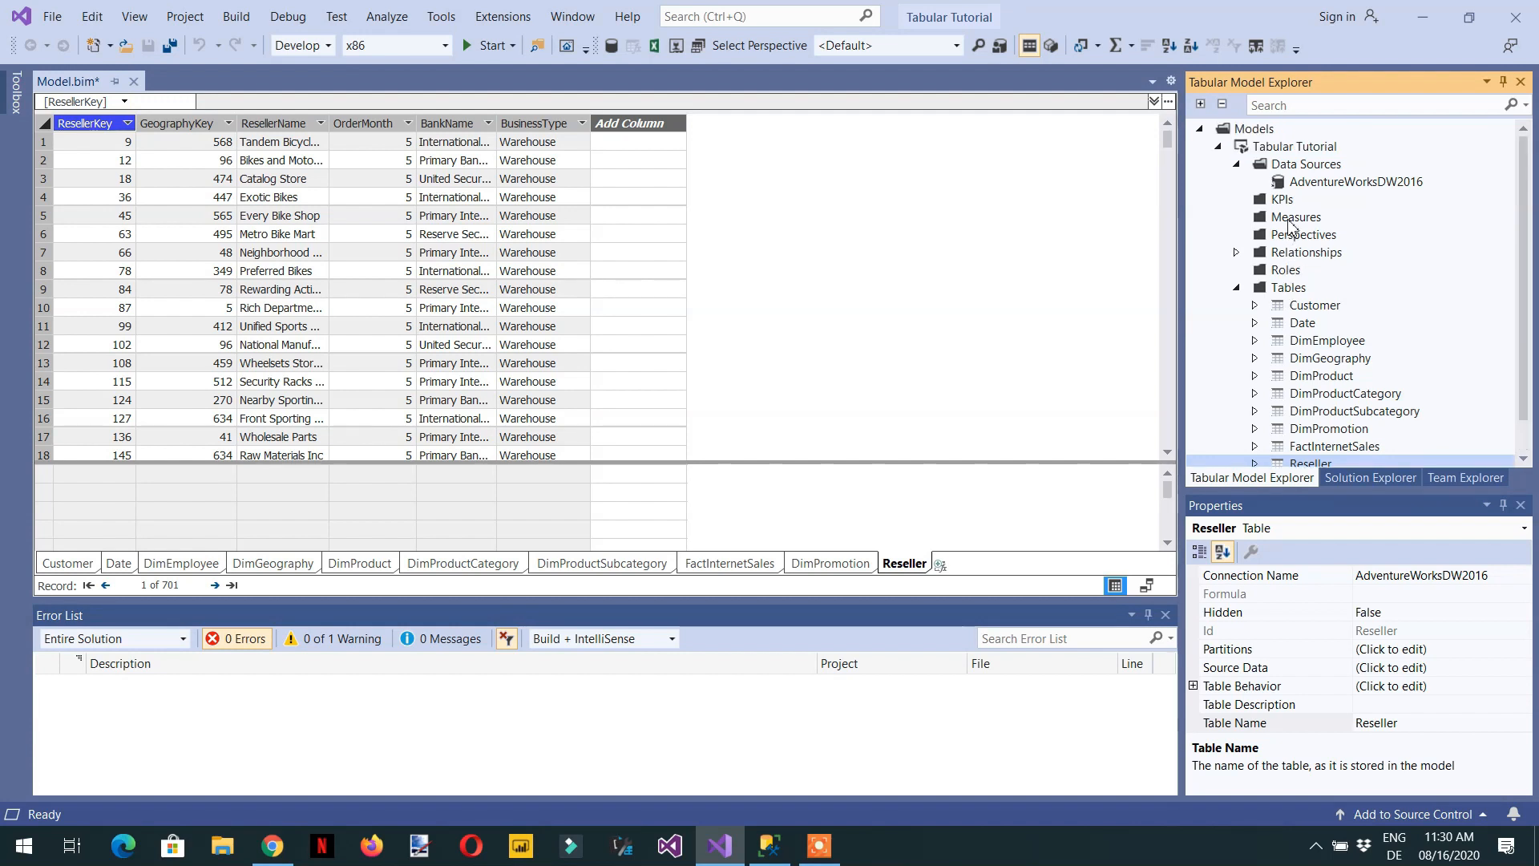
{"action": "right_click", "coordinate": [1335, 189]}
{"action": "left_click", "coordinate": [1371, 201]}
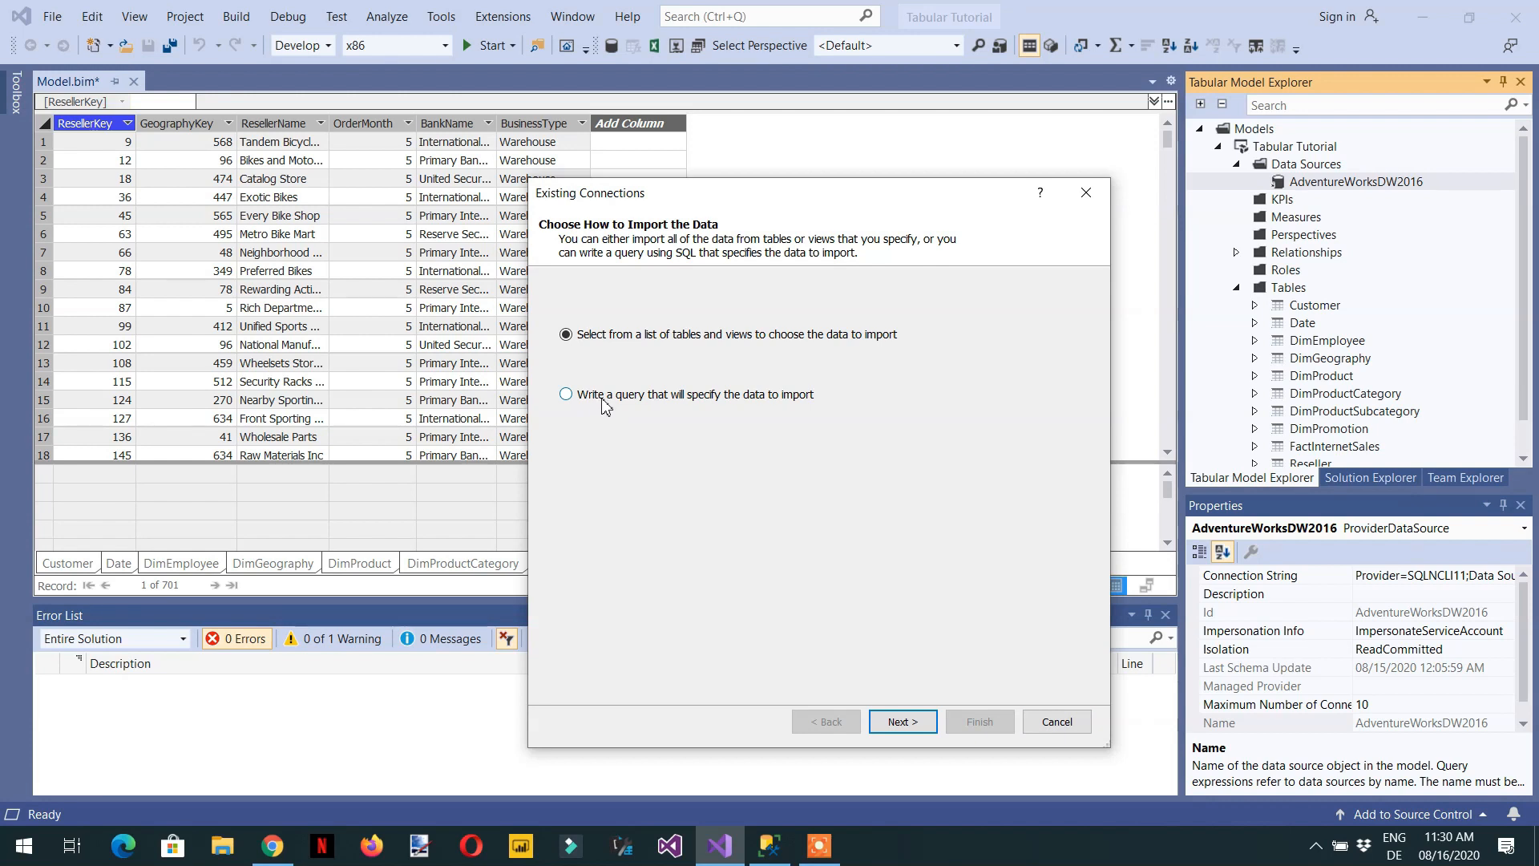
{"action": "left_click", "coordinate": [1057, 721]}
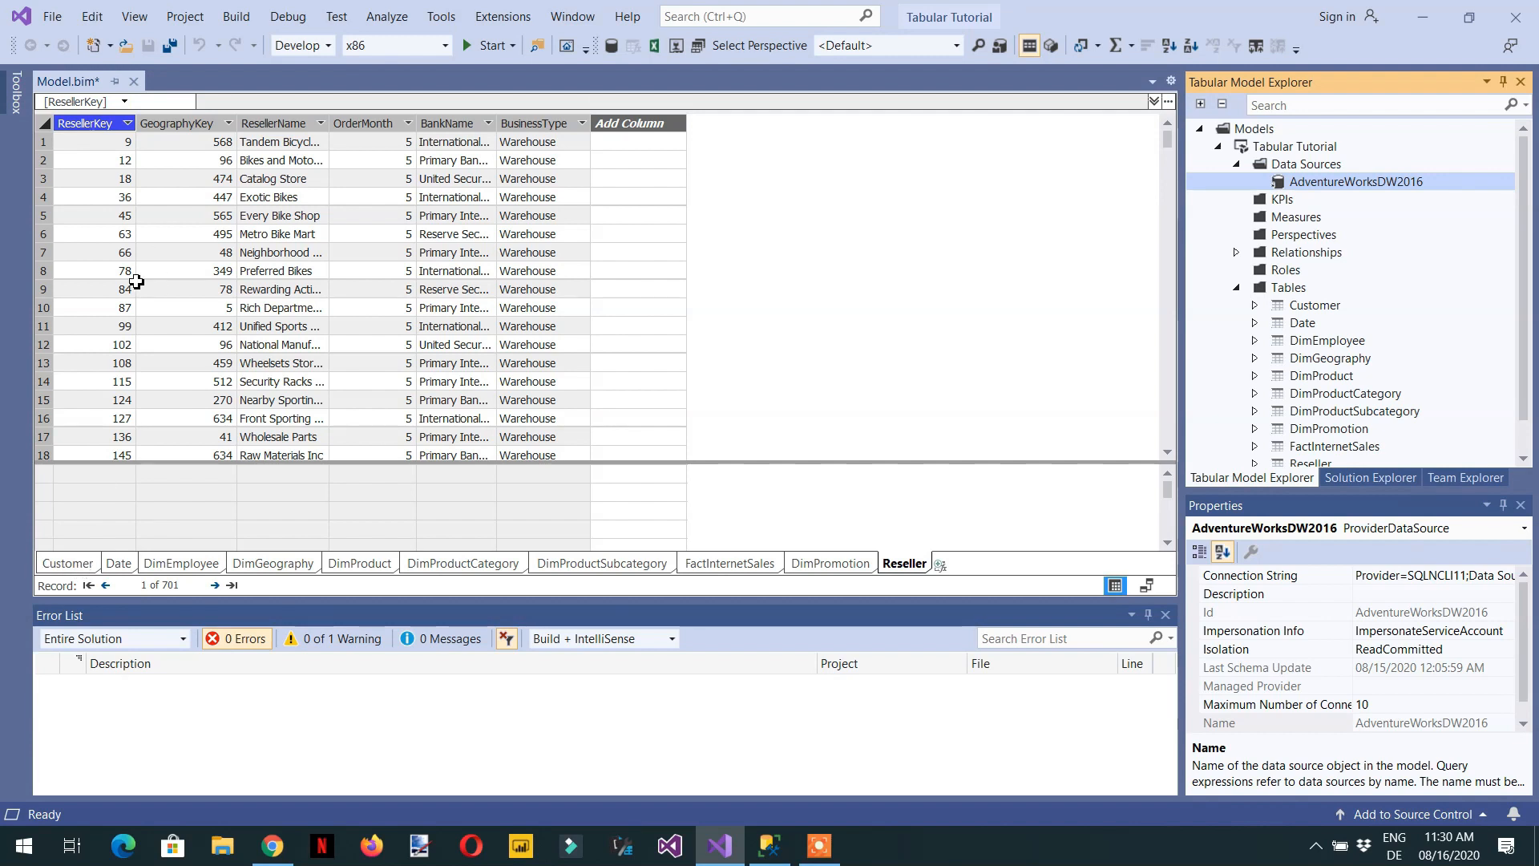
- Browse the data of the Customer, Date, DimEmployee and DimProduct tables, ending on the Reseller table
{"action": "left_click", "coordinate": [69, 563]}
{"action": "left_click", "coordinate": [118, 563]}
{"action": "left_click", "coordinate": [207, 567]}
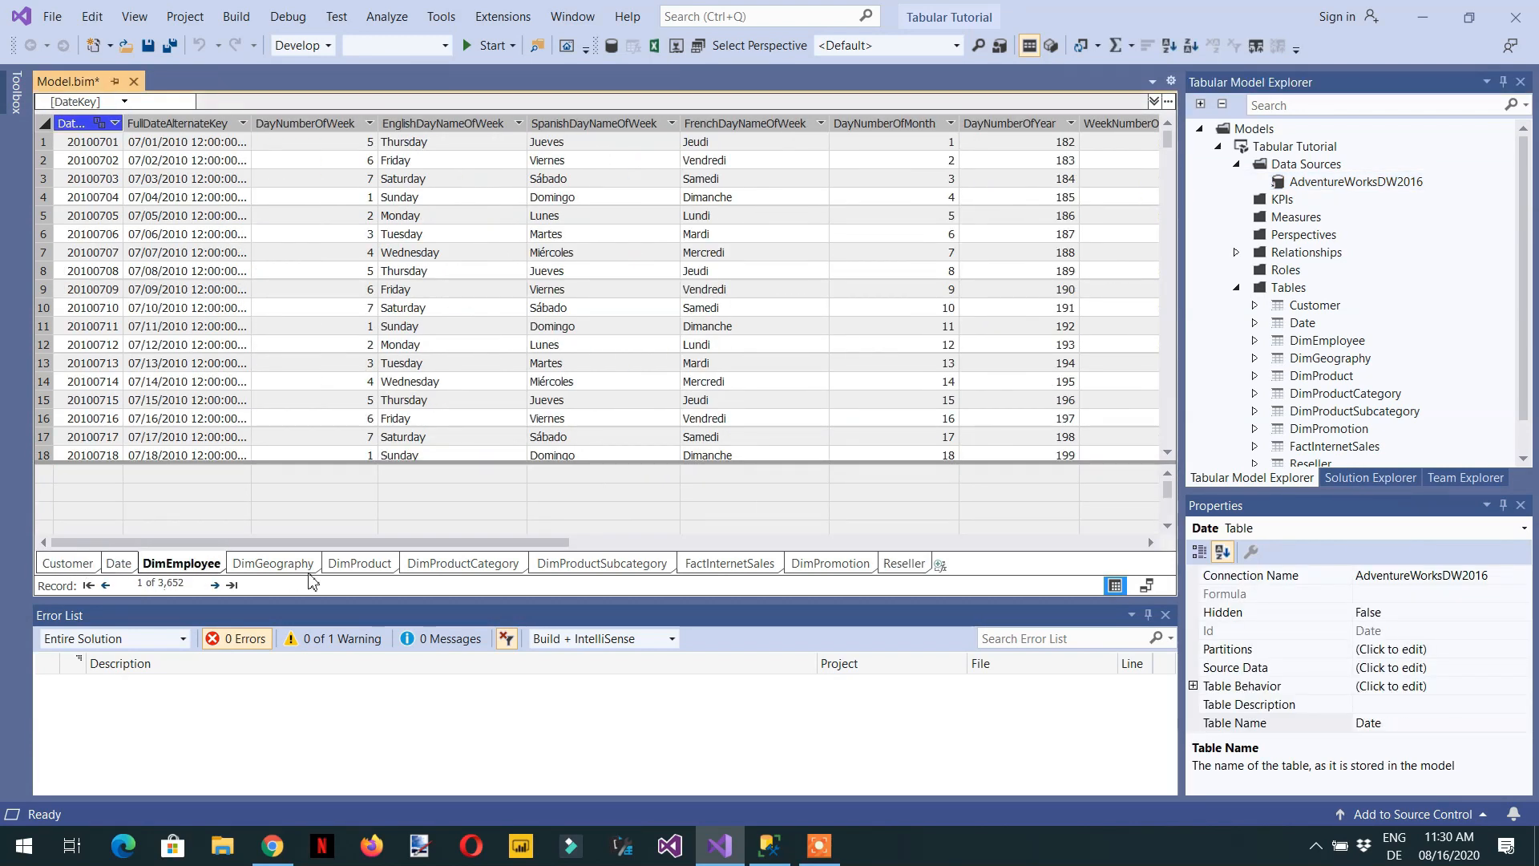
{"action": "left_click", "coordinate": [382, 566]}
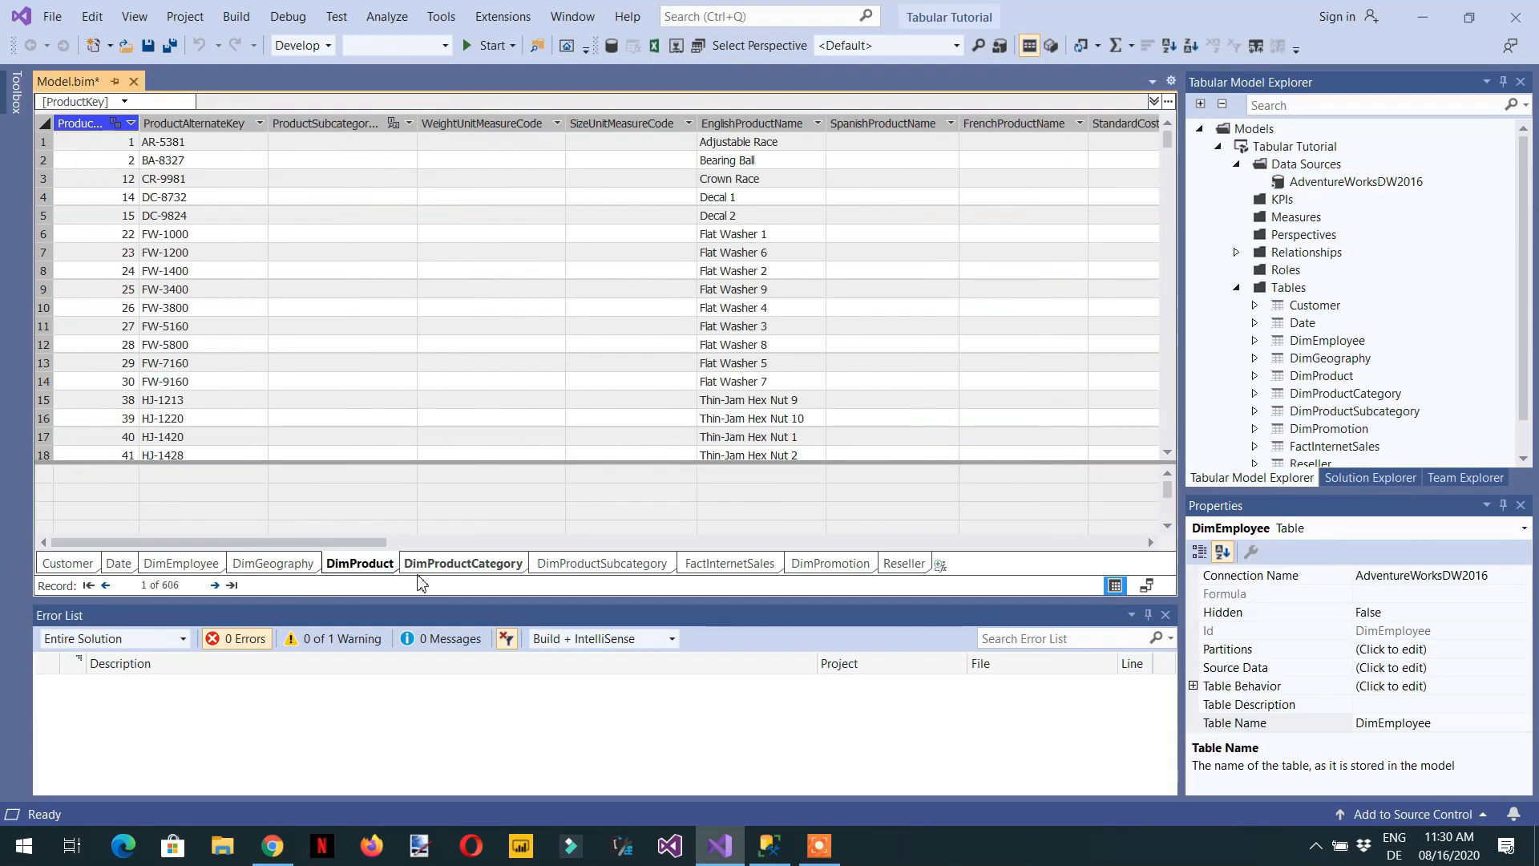
{"action": "left_click", "coordinate": [917, 569]}
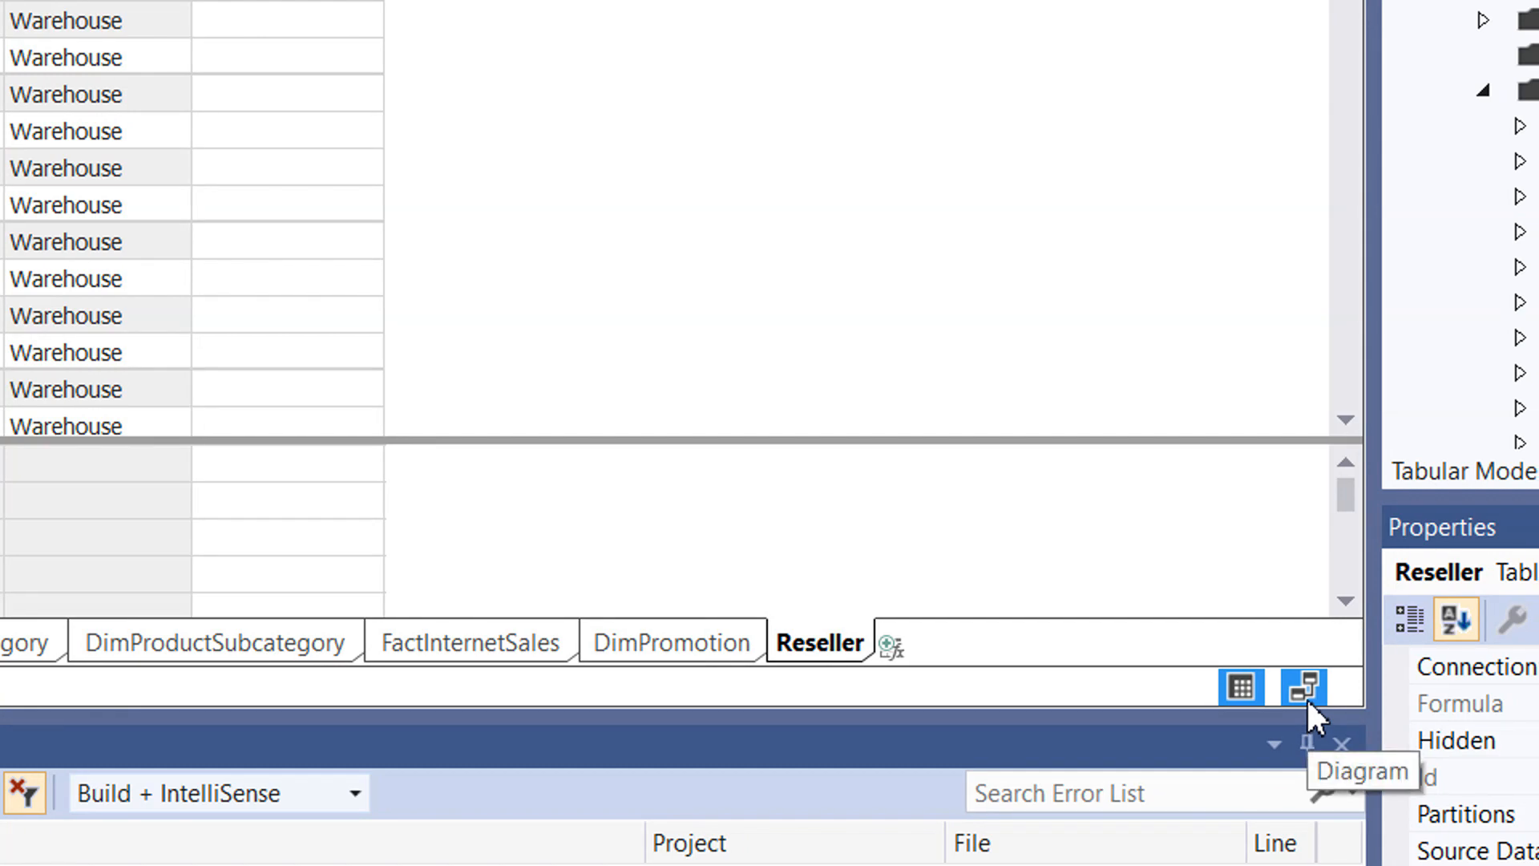
- Switch the model to the diagram view and examine its tables and the relationships between them
{"action": "left_click", "coordinate": [1306, 690]}
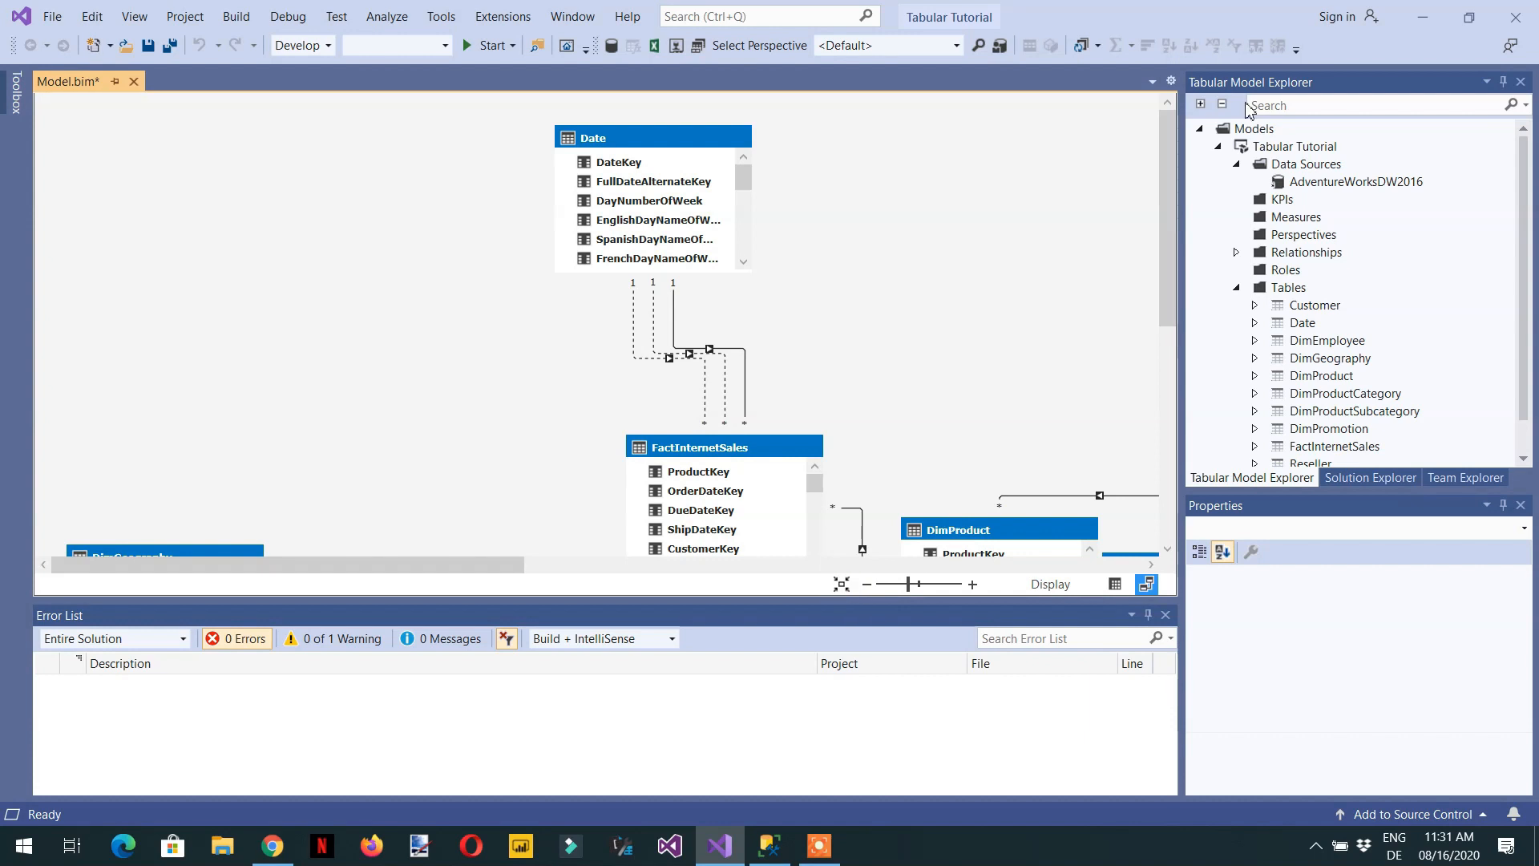
{"action": "left_click_drag", "start_coordinate": [1170, 256], "coordinate": [1168, 437]}
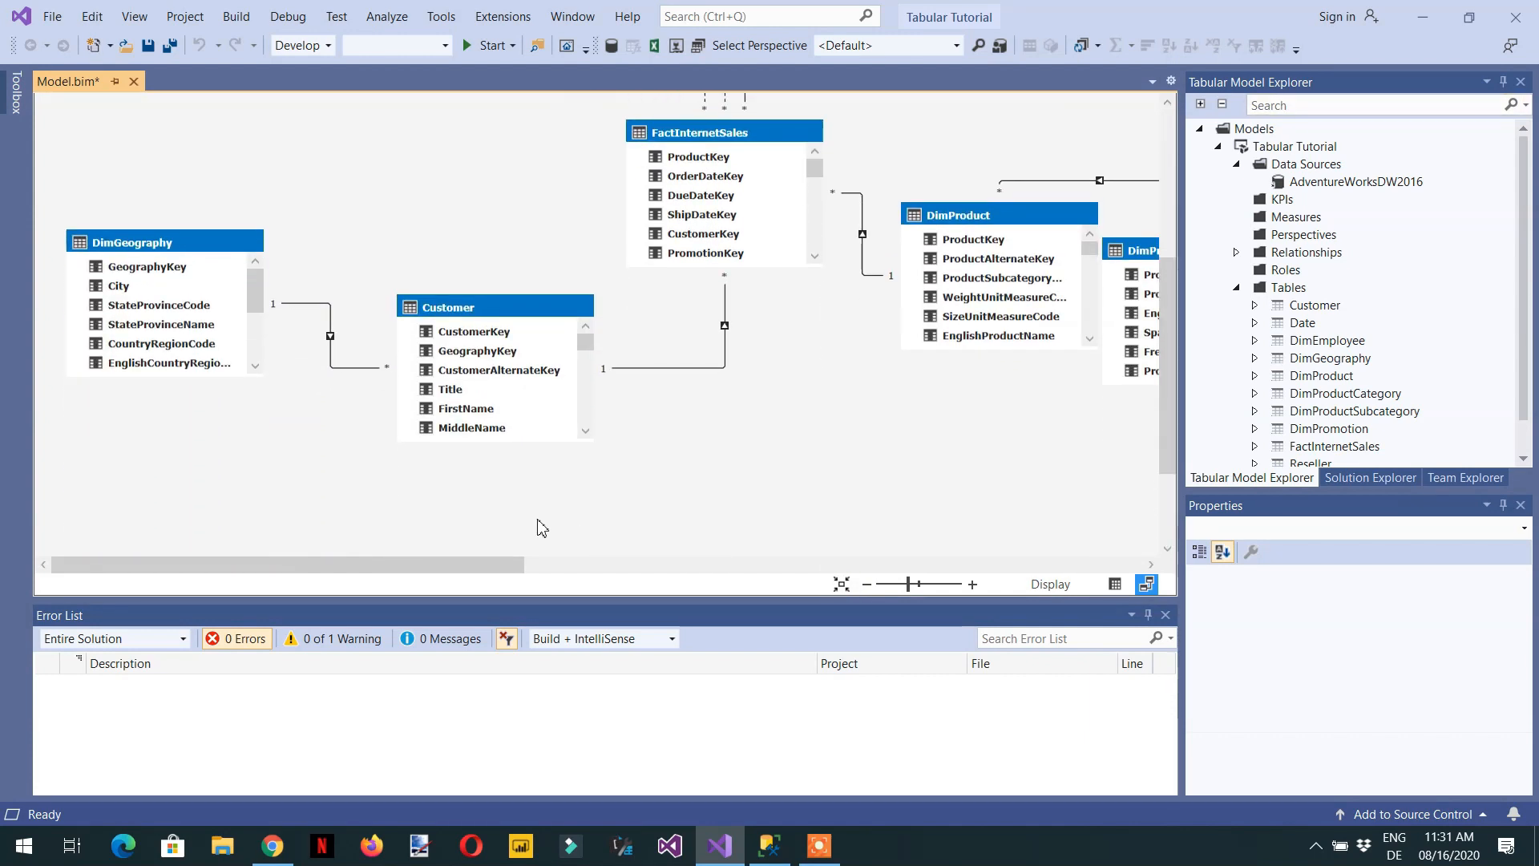
{"action": "left_click_drag", "start_coordinate": [497, 565], "coordinate": [371, 598]}
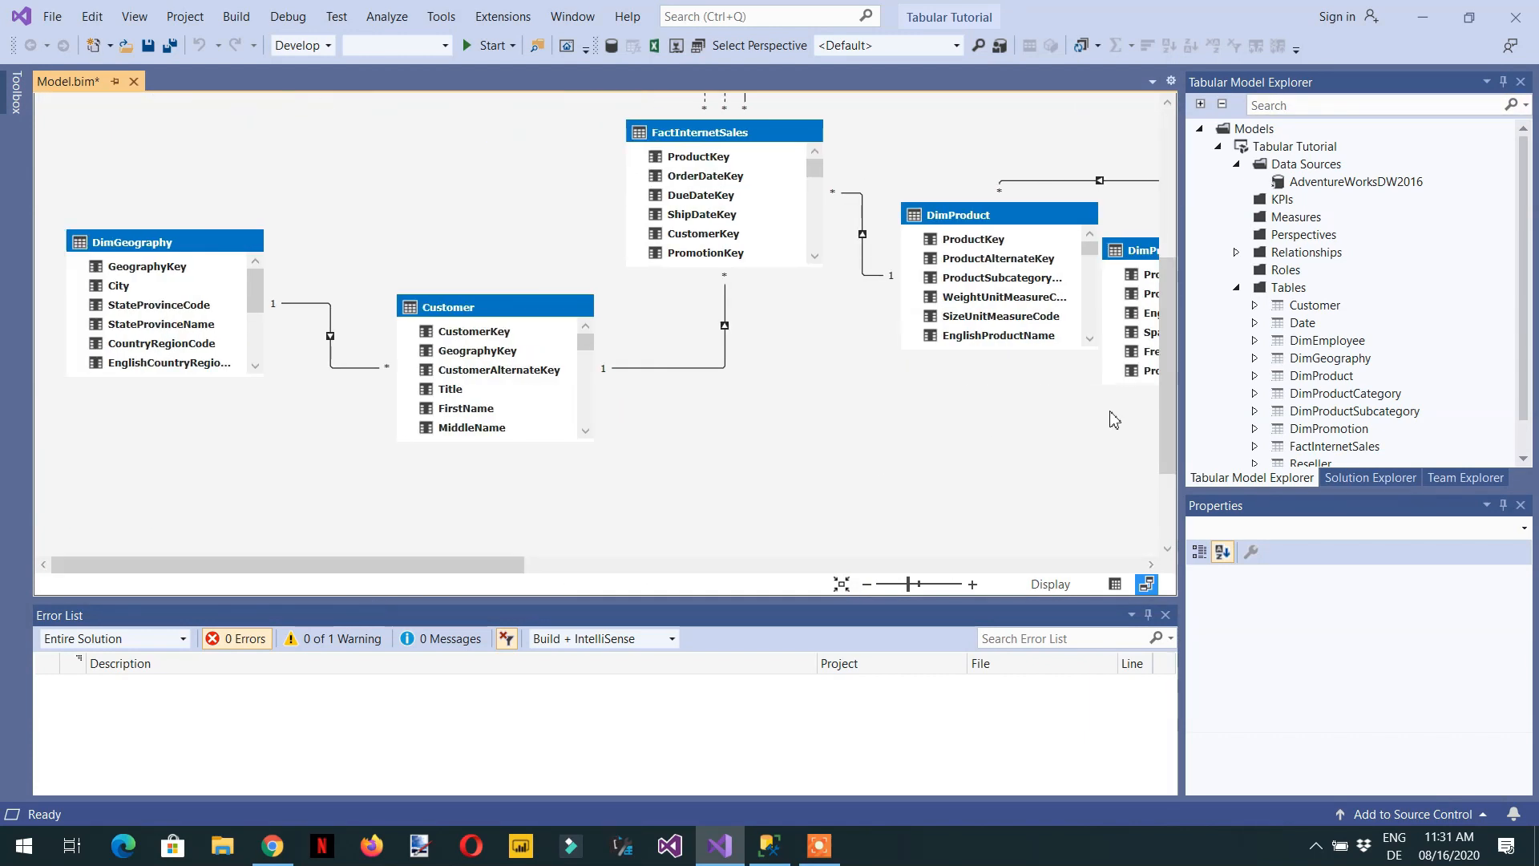
{"action": "left_click_drag", "start_coordinate": [1168, 418], "coordinate": [1182, 383]}
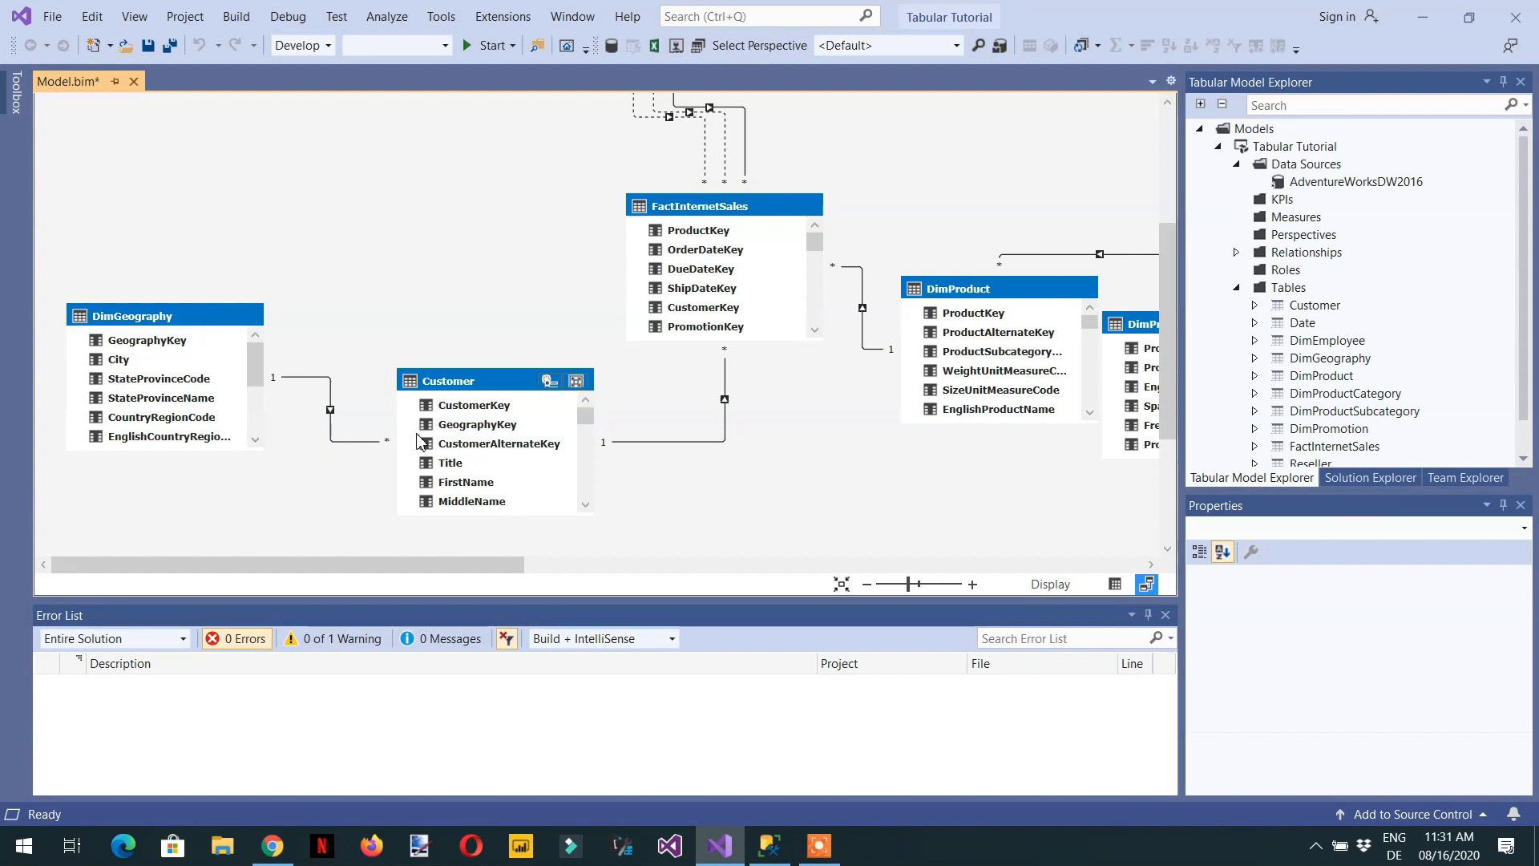
{"action": "left_click_drag", "start_coordinate": [515, 565], "coordinate": [586, 565]}
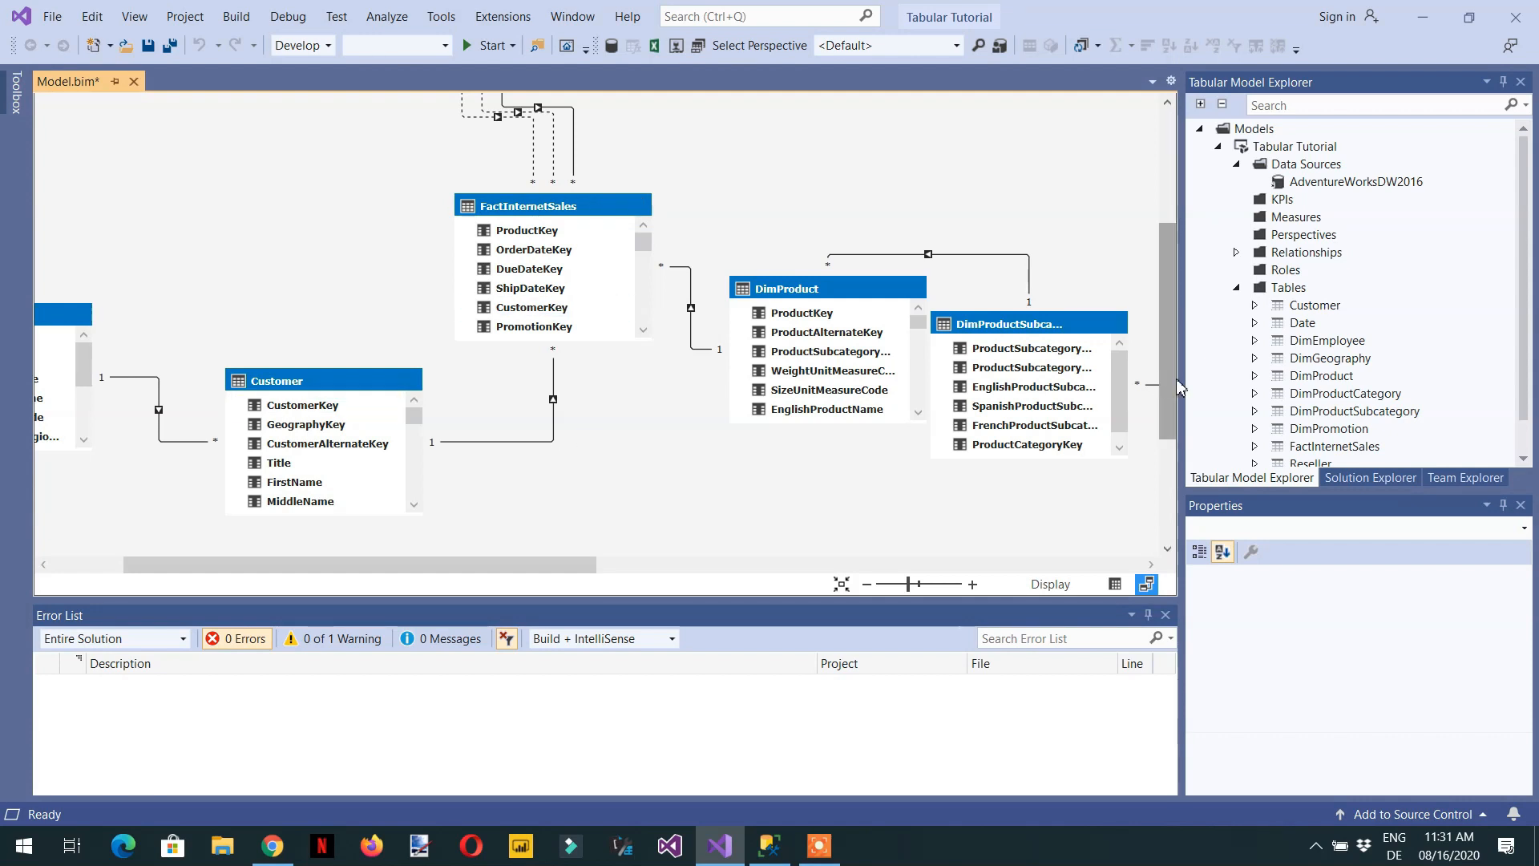
{"action": "left_click_drag", "start_coordinate": [1171, 383], "coordinate": [1200, 294]}
{"action": "left_click", "coordinate": [501, 282]}
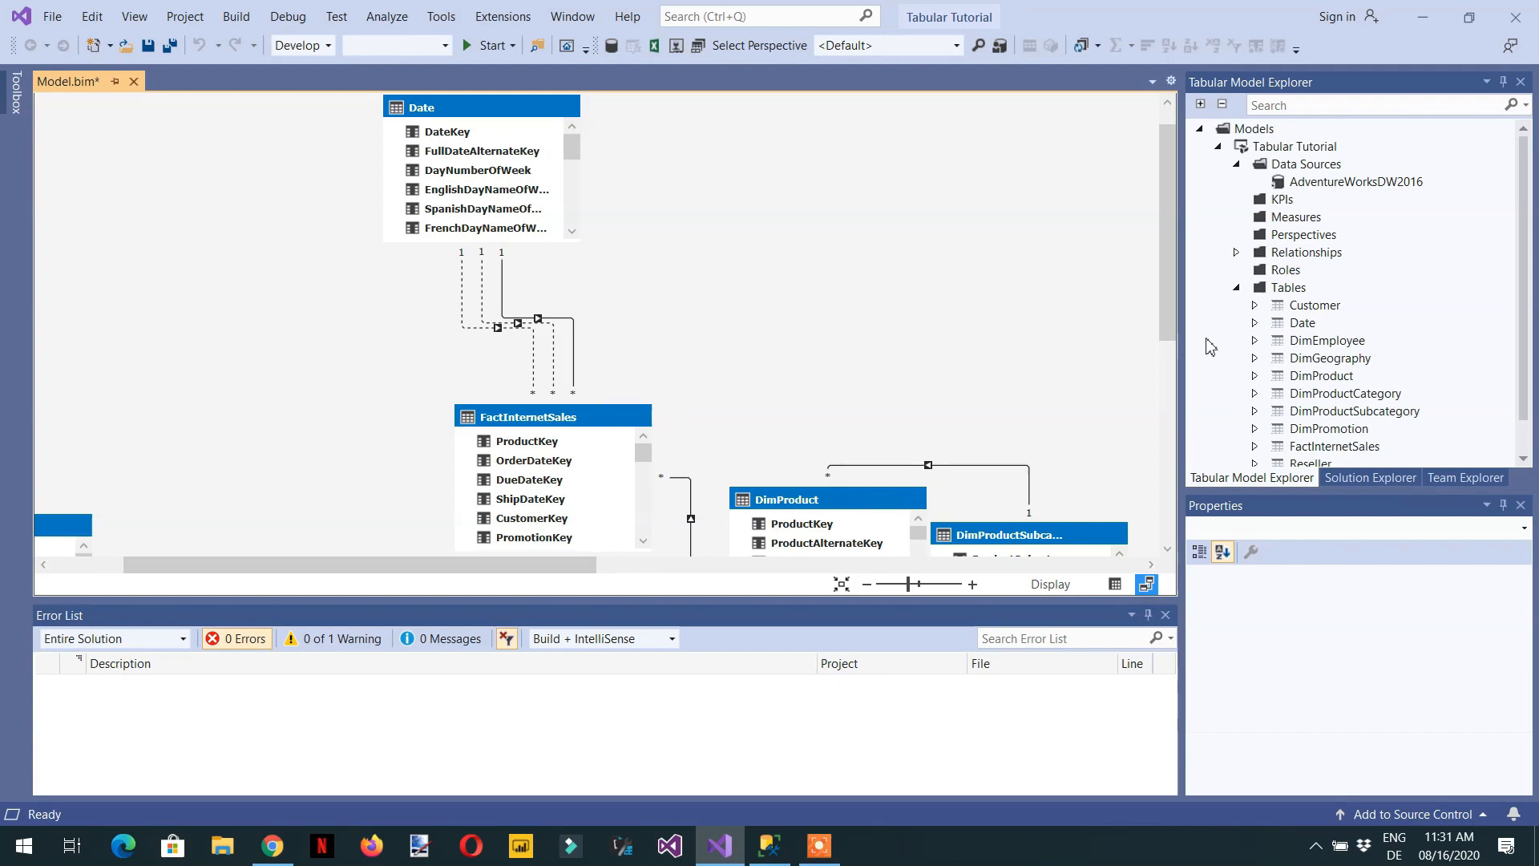
{"action": "left_click_drag", "start_coordinate": [1172, 329], "coordinate": [1178, 444]}
{"action": "left_click_drag", "start_coordinate": [551, 569], "coordinate": [748, 569]}
{"action": "left_click_drag", "start_coordinate": [1170, 437], "coordinate": [1142, 575]}
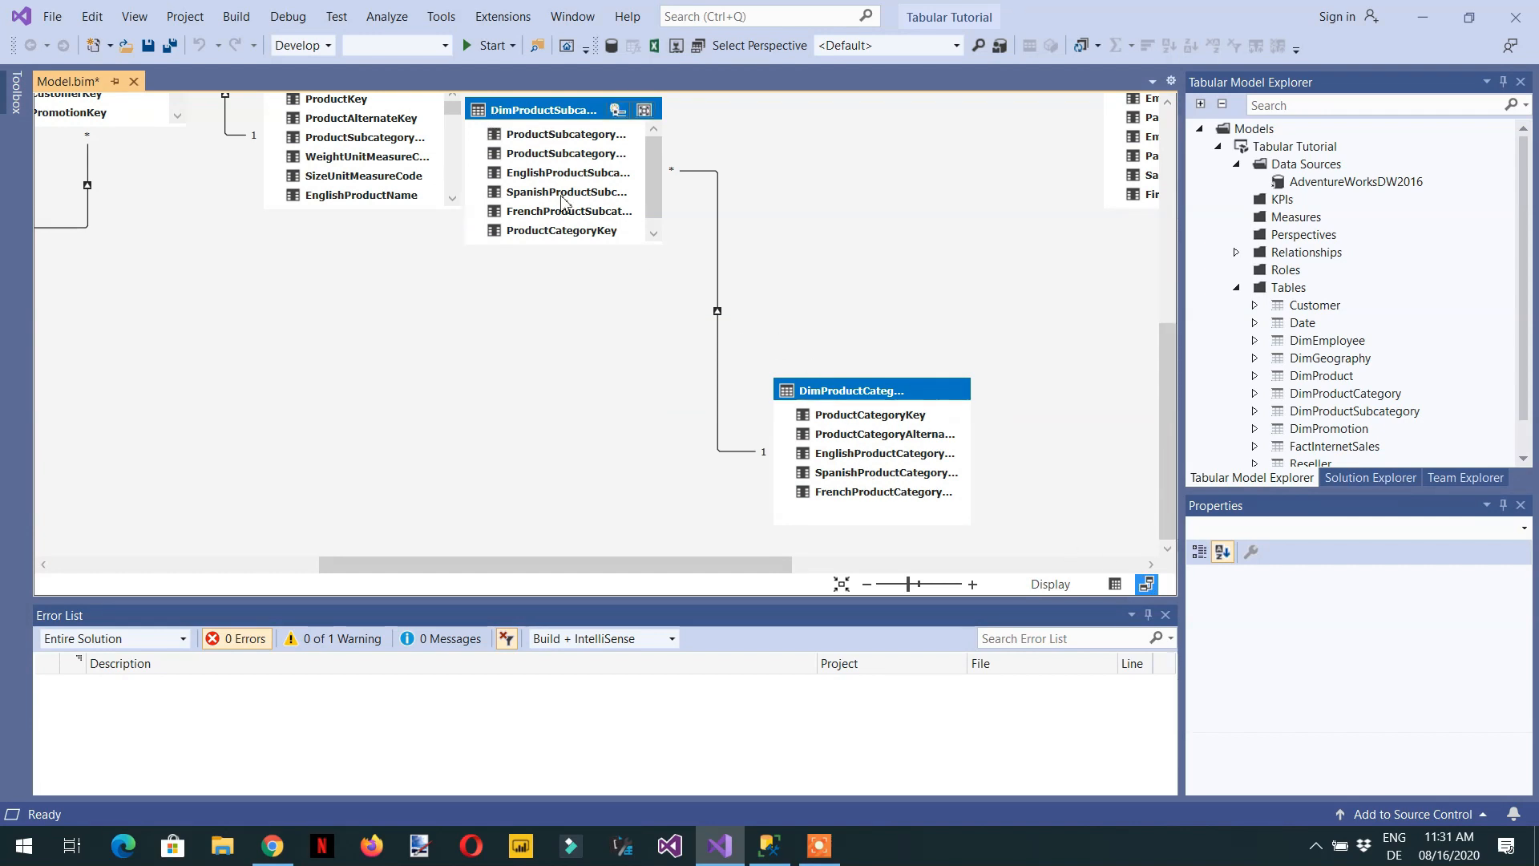
{"action": "left_click_drag", "start_coordinate": [1167, 433], "coordinate": [1167, 332]}
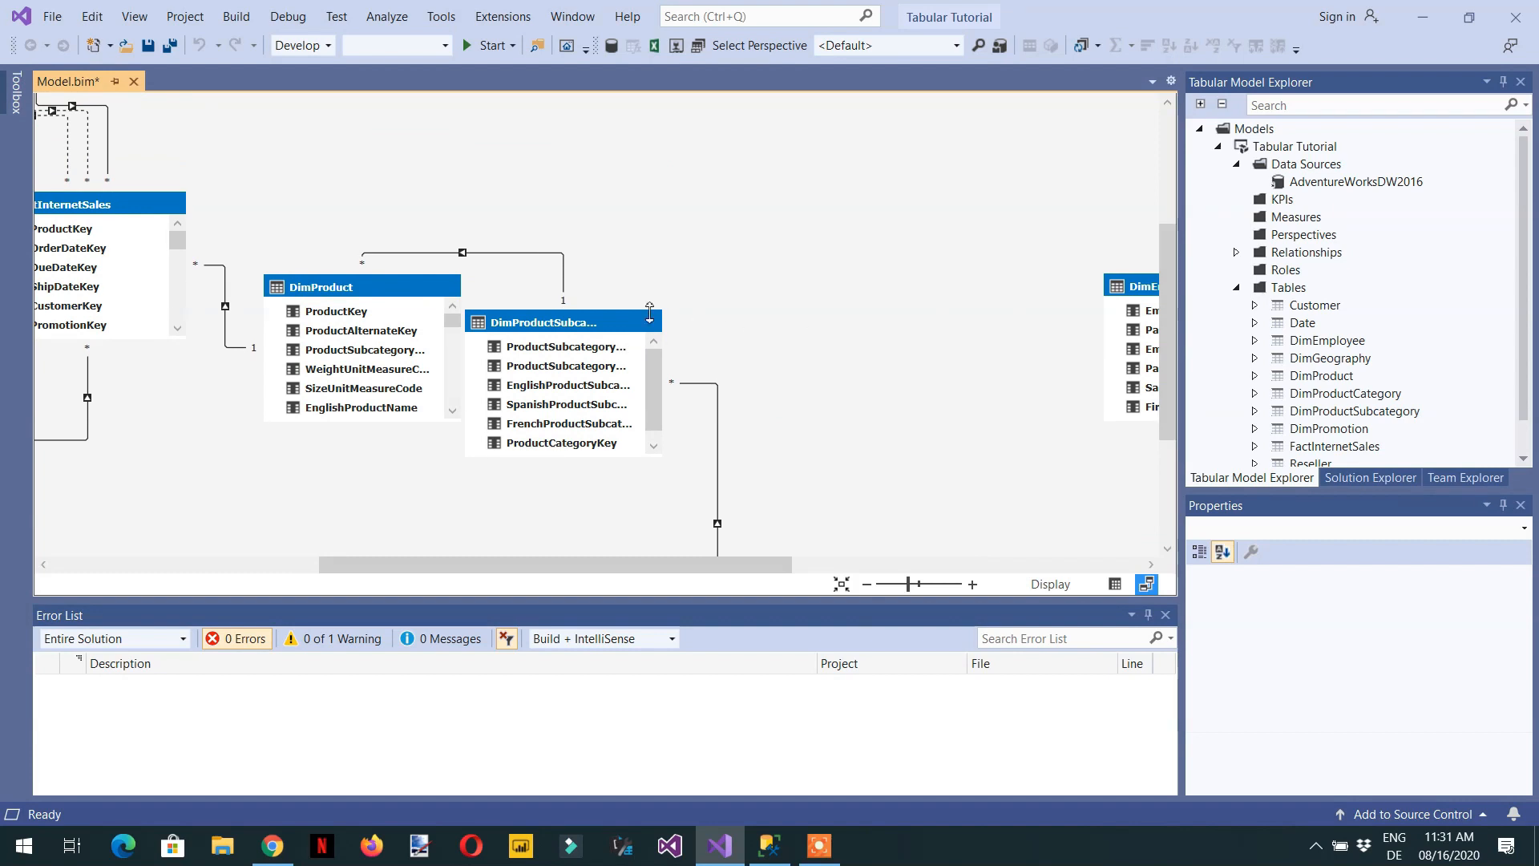
{"action": "left_click_drag", "start_coordinate": [412, 563], "coordinate": [288, 563]}
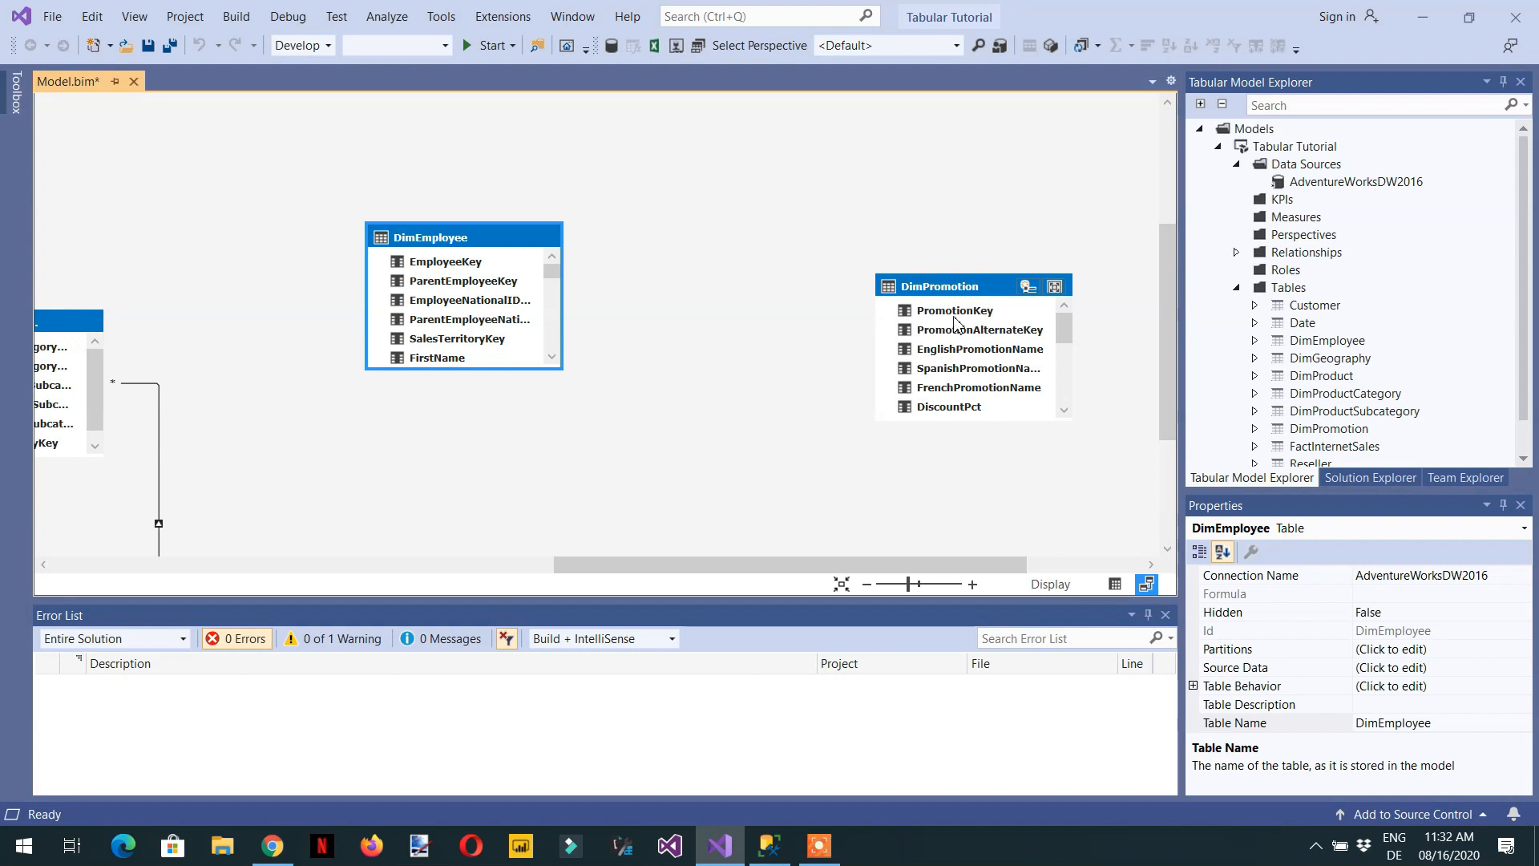
- Move the DimPromotion table beside DimEmployee and place the Reseller table just below DimPromotion in the diagram
{"action": "left_click_drag", "start_coordinate": [944, 289], "coordinate": [685, 225]}
{"action": "left_click_drag", "start_coordinate": [792, 559], "coordinate": [834, 622]}
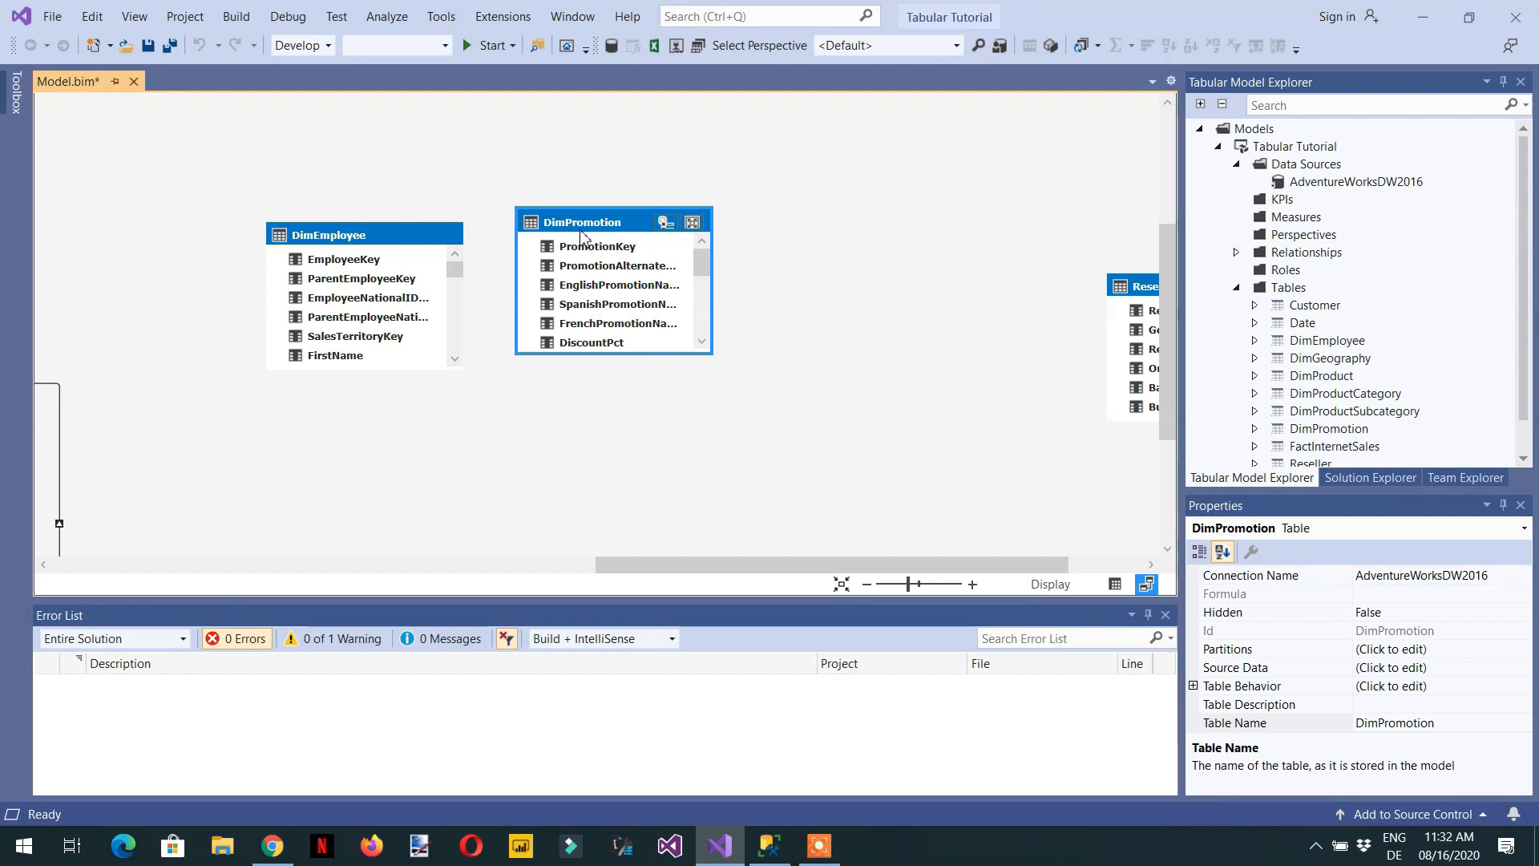
{"action": "left_click_drag", "start_coordinate": [793, 566], "coordinate": [867, 566]}
{"action": "left_click_drag", "start_coordinate": [1001, 293], "coordinate": [363, 409]}
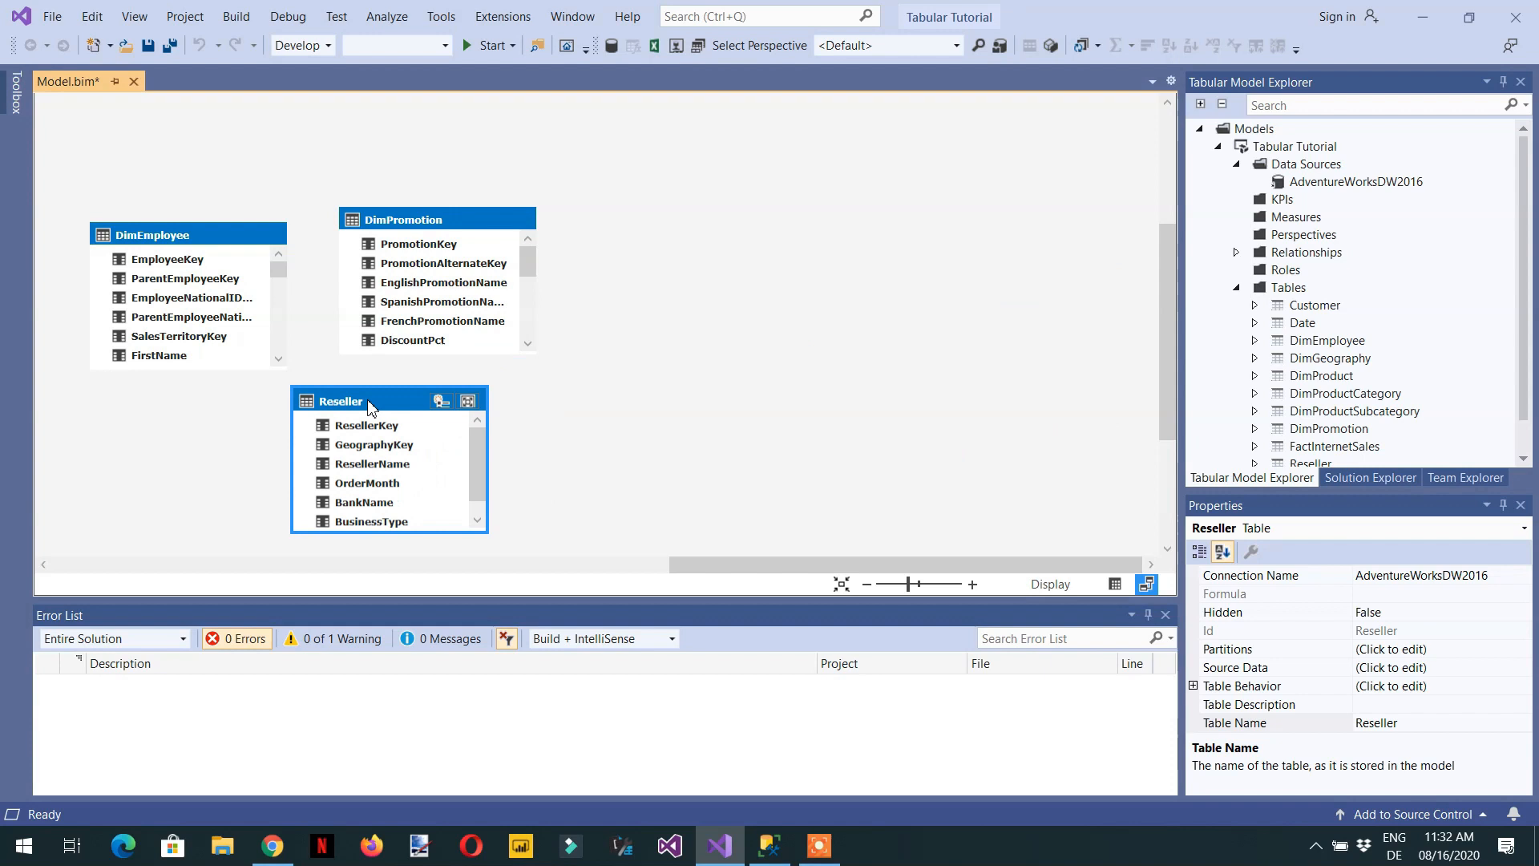
- Move the Reseller table below Customer and relate its GeographyKey to the GeographyKey of DimGeography
{"action": "left_click_drag", "start_coordinate": [1114, 565], "coordinate": [974, 565]}
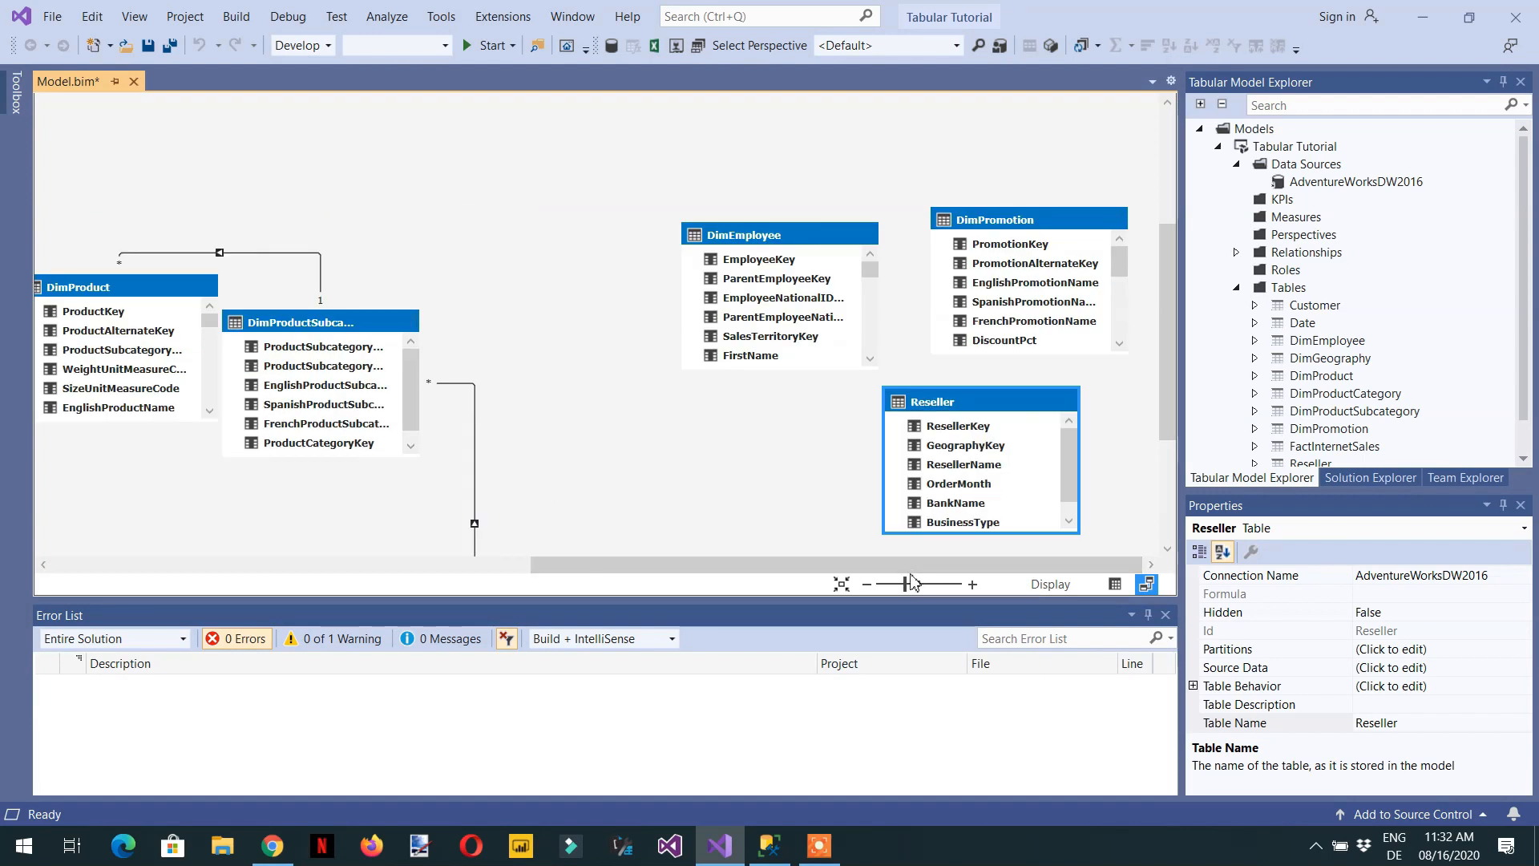
{"action": "scroll", "coordinate": [981, 539], "scroll_direction": "down", "scroll_amount": 3}
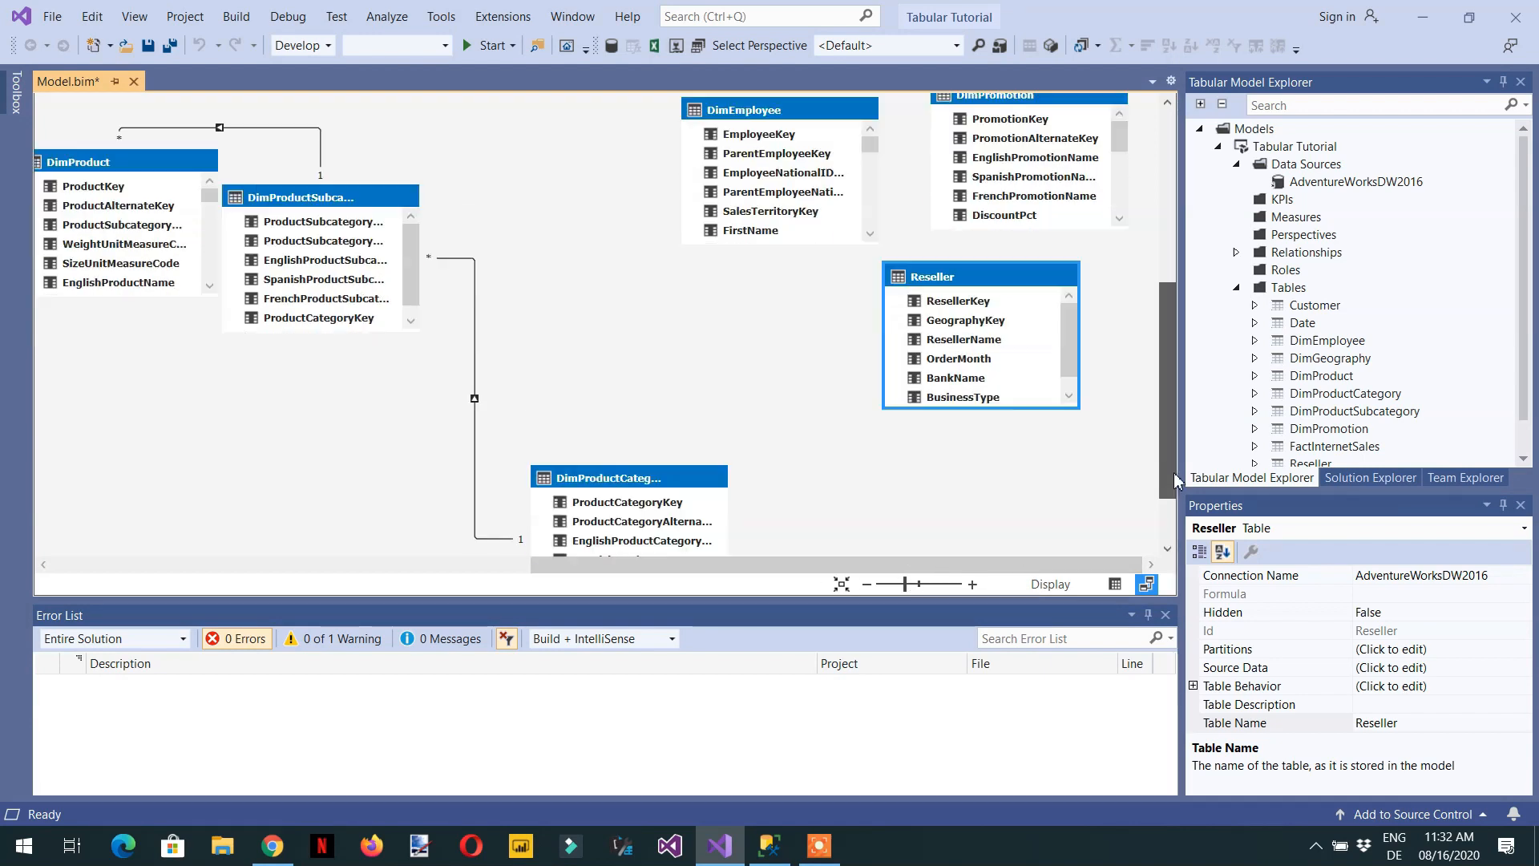
{"action": "left_click_drag", "start_coordinate": [950, 235], "coordinate": [213, 418]}
{"action": "left_click_drag", "start_coordinate": [687, 569], "coordinate": [403, 567]}
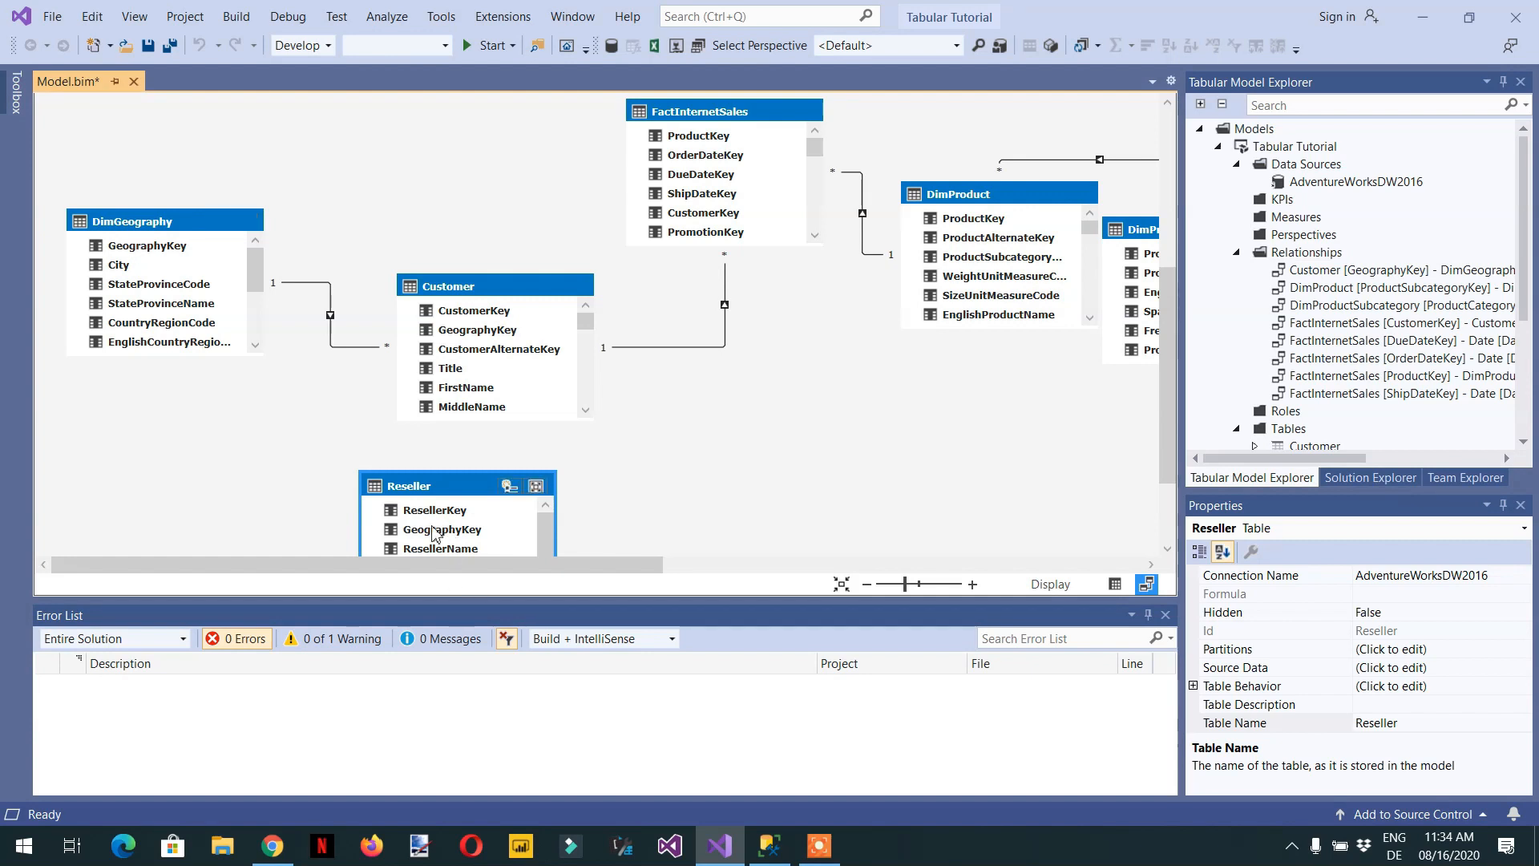
{"action": "left_click_drag", "start_coordinate": [425, 537], "coordinate": [149, 247]}
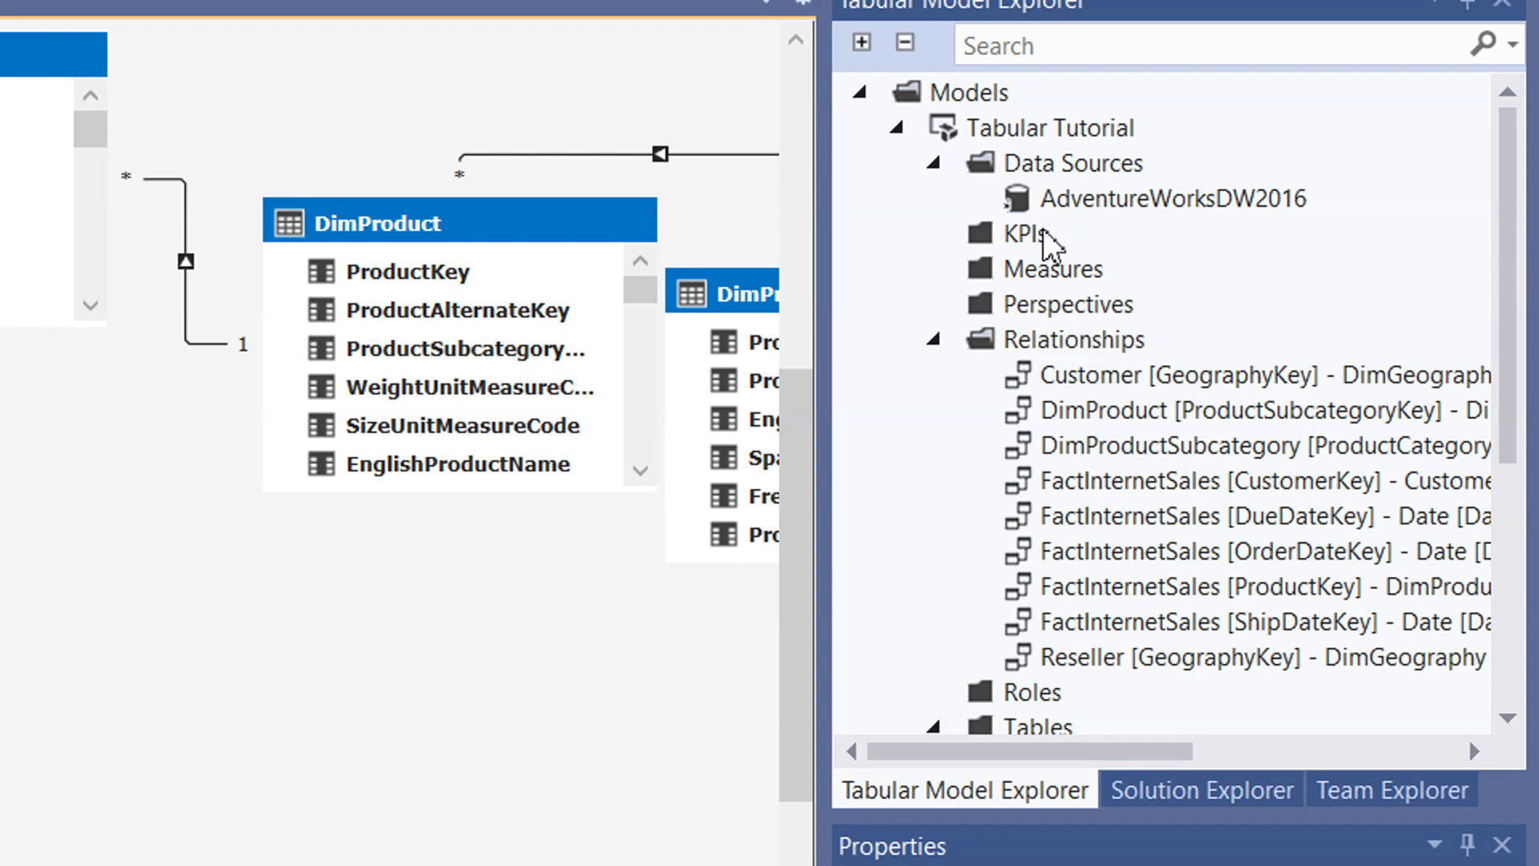
- Review the model's list of relationships, inspecting the Customer–DimGeography and DimProduct–DimProductSubcategory entries
{"action": "left_click", "coordinate": [951, 344]}
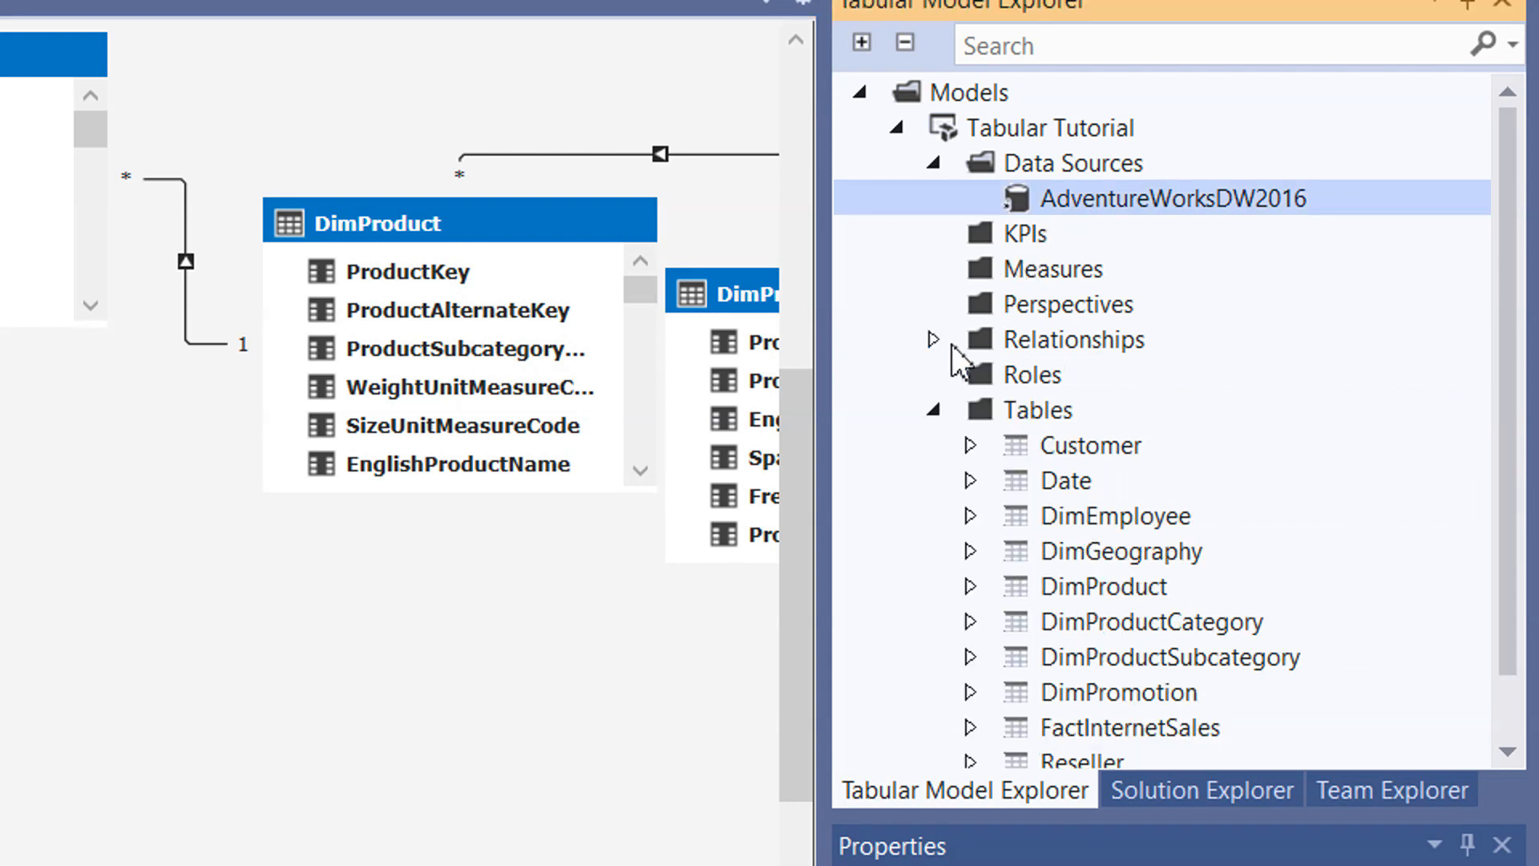
{"action": "left_click", "coordinate": [935, 341]}
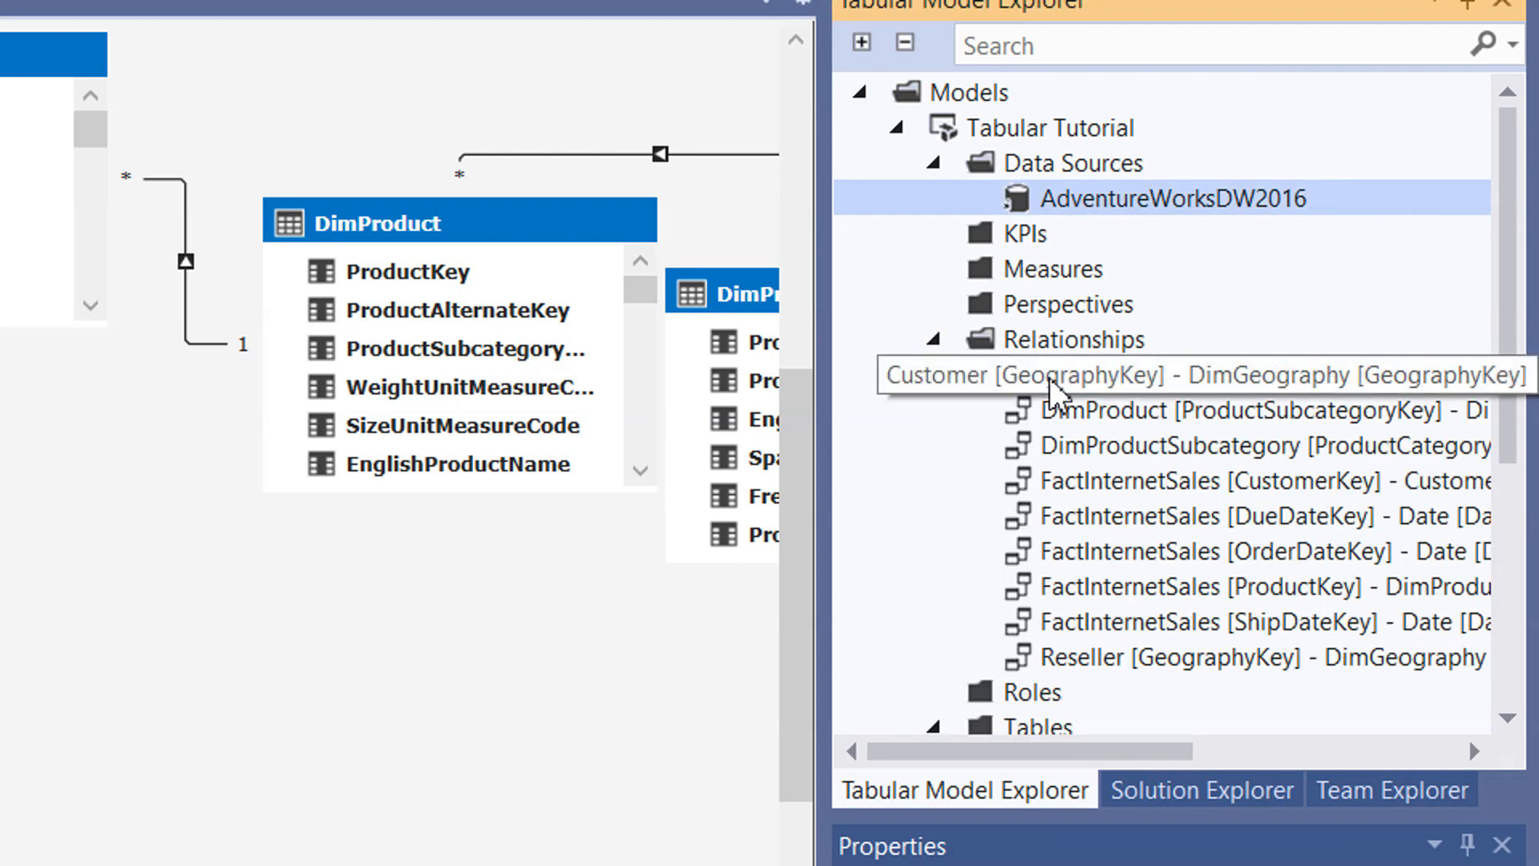
{"action": "left_click", "coordinate": [1179, 376]}
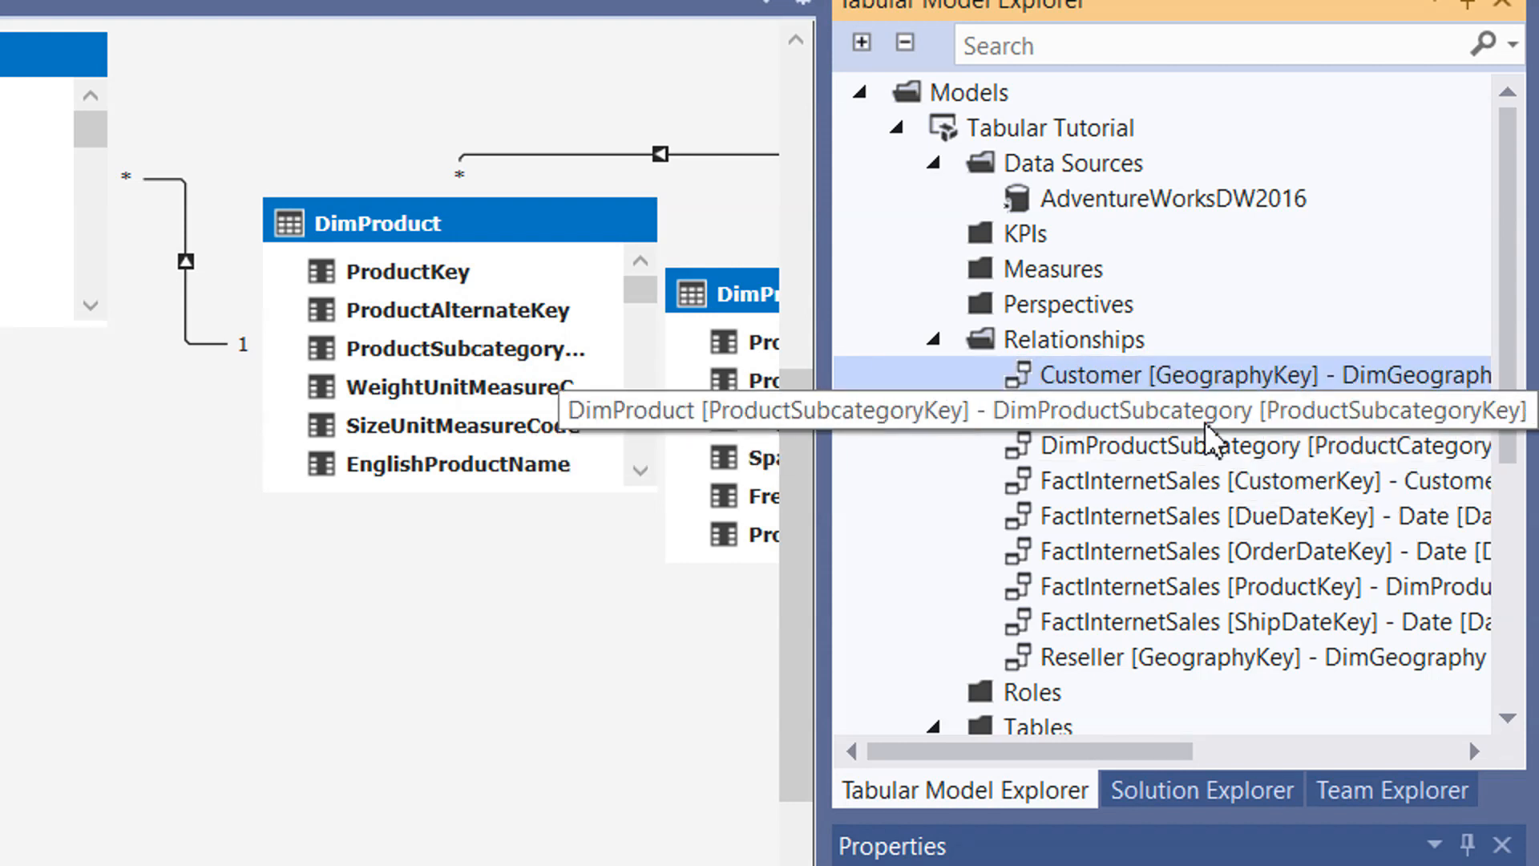
{"action": "double_click", "coordinate": [1281, 422]}
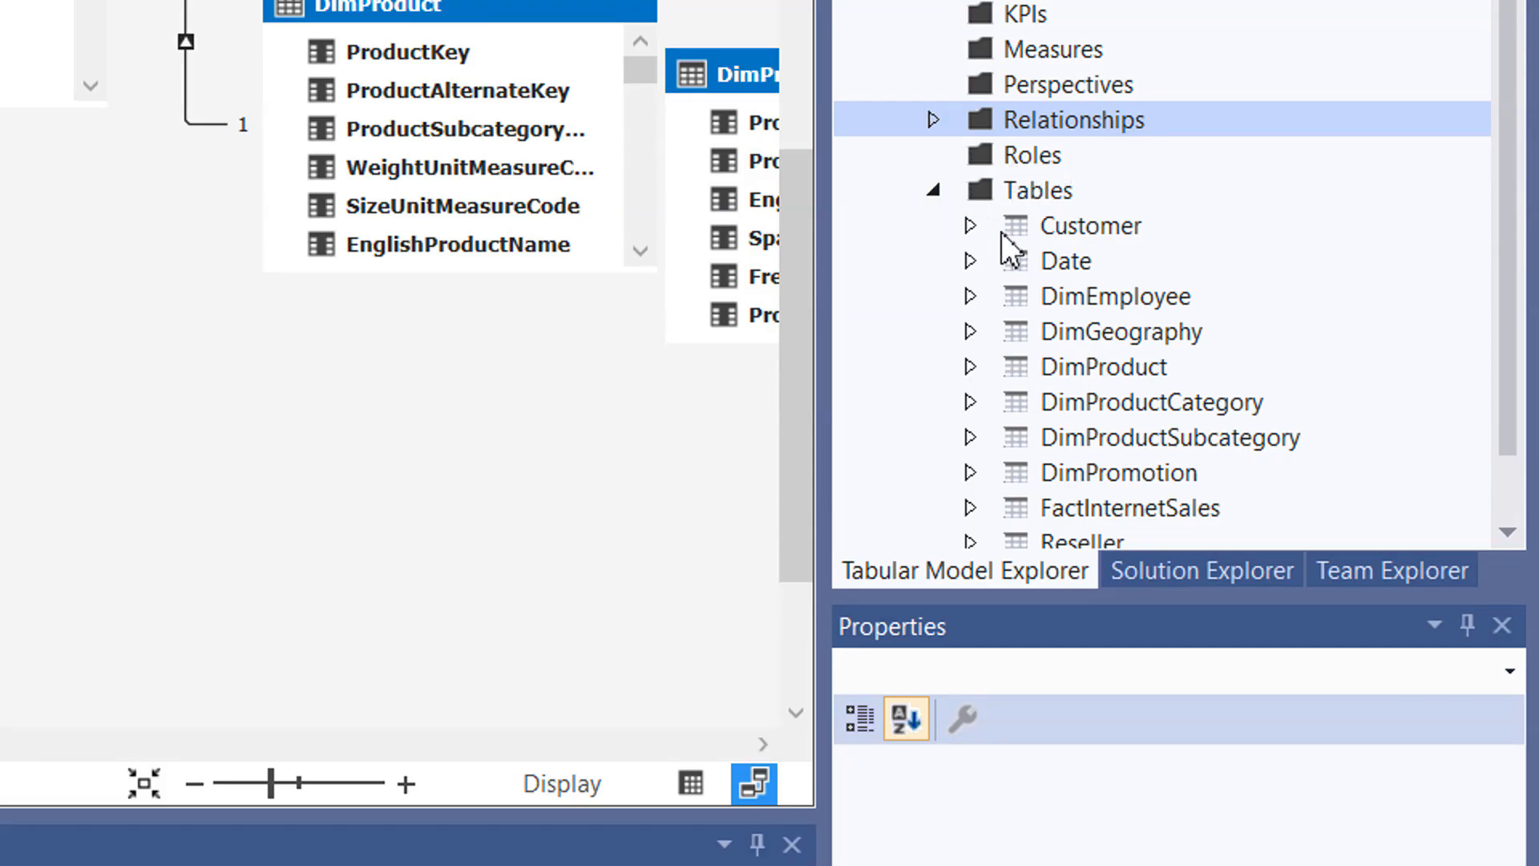
- Open the table properties of DimProduct for editing and move the dialog clear of the diagram's centre
{"action": "scroll", "coordinate": [994, 241], "scroll_direction": "down", "scroll_amount": 1}
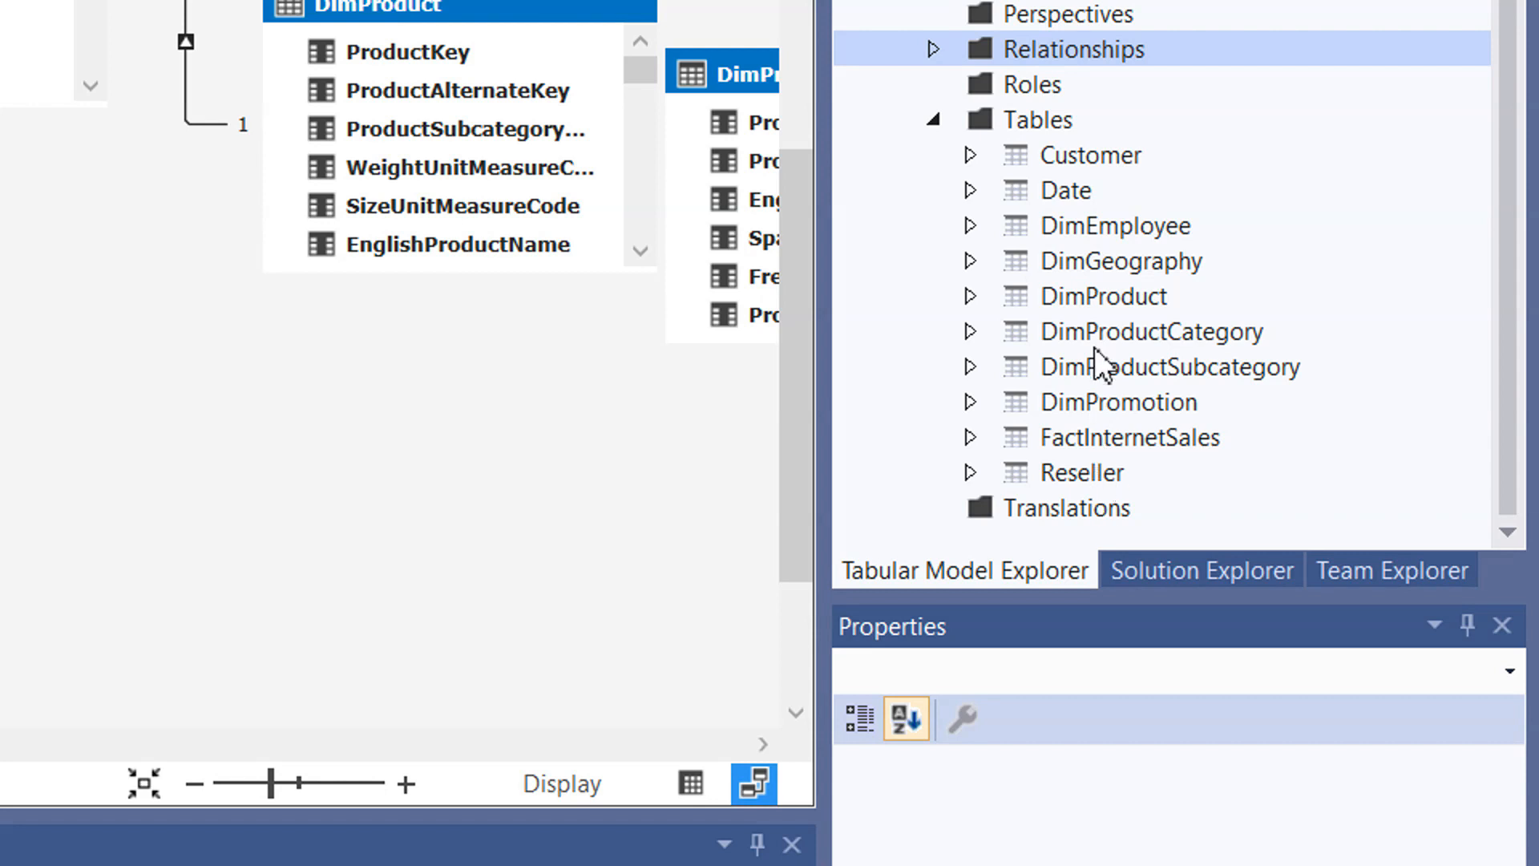
{"action": "right_click", "coordinate": [1098, 297]}
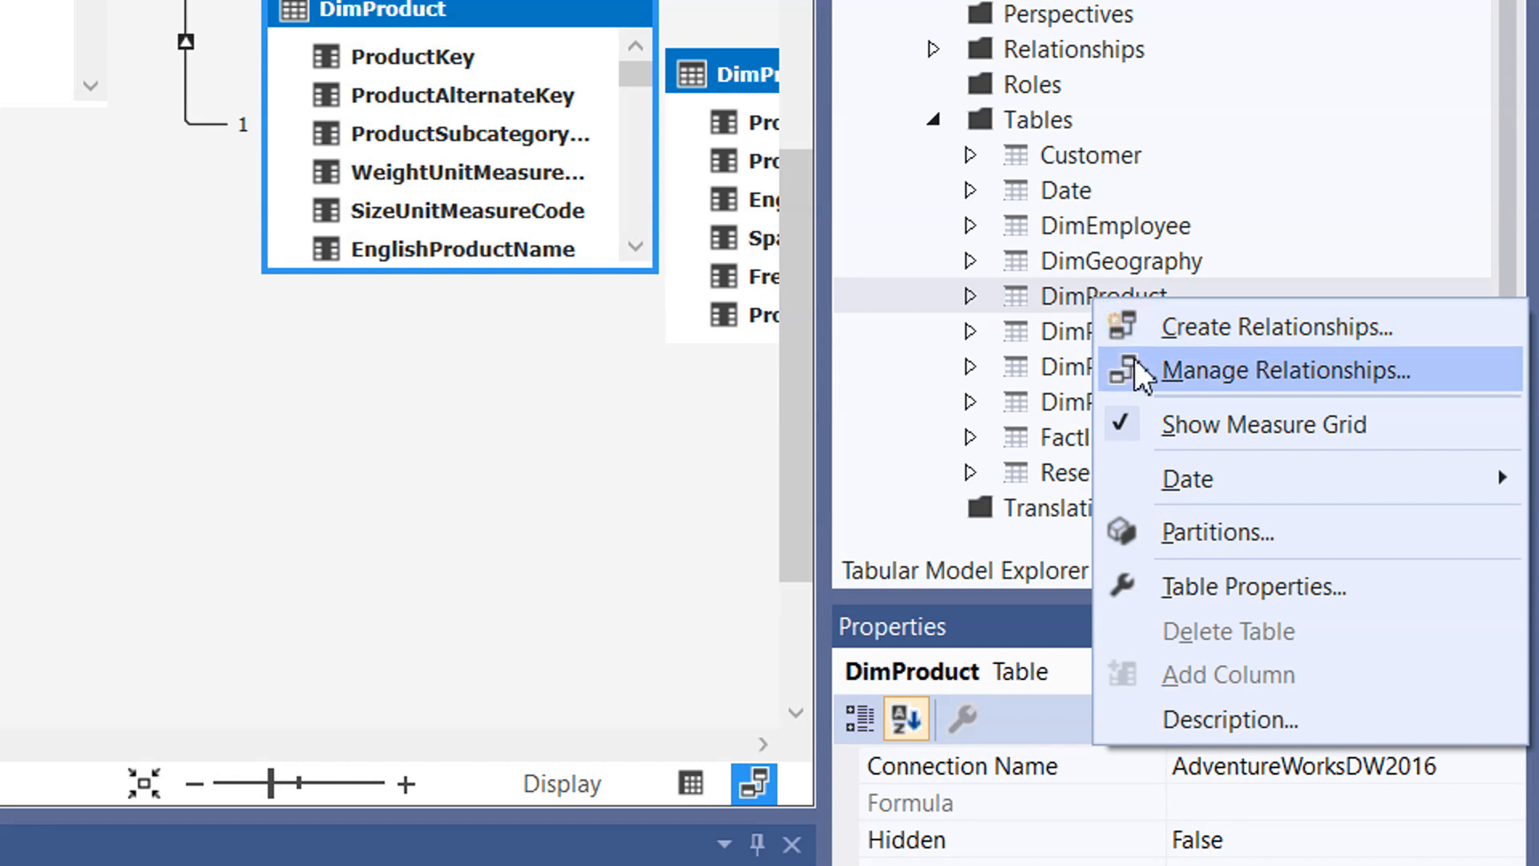
{"action": "left_click", "coordinate": [1287, 262]}
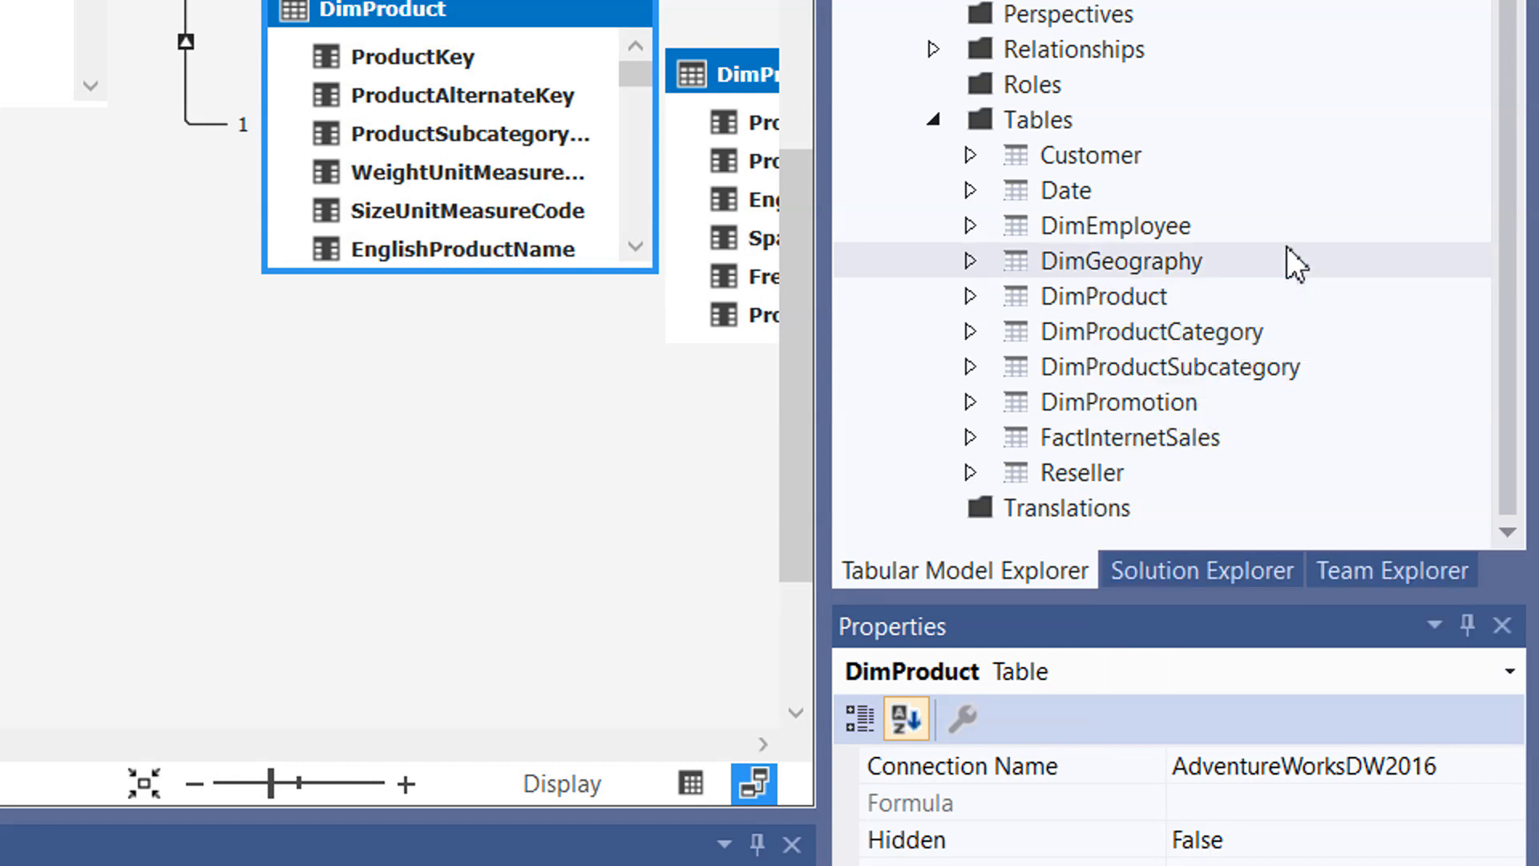
{"action": "right_click", "coordinate": [1099, 300]}
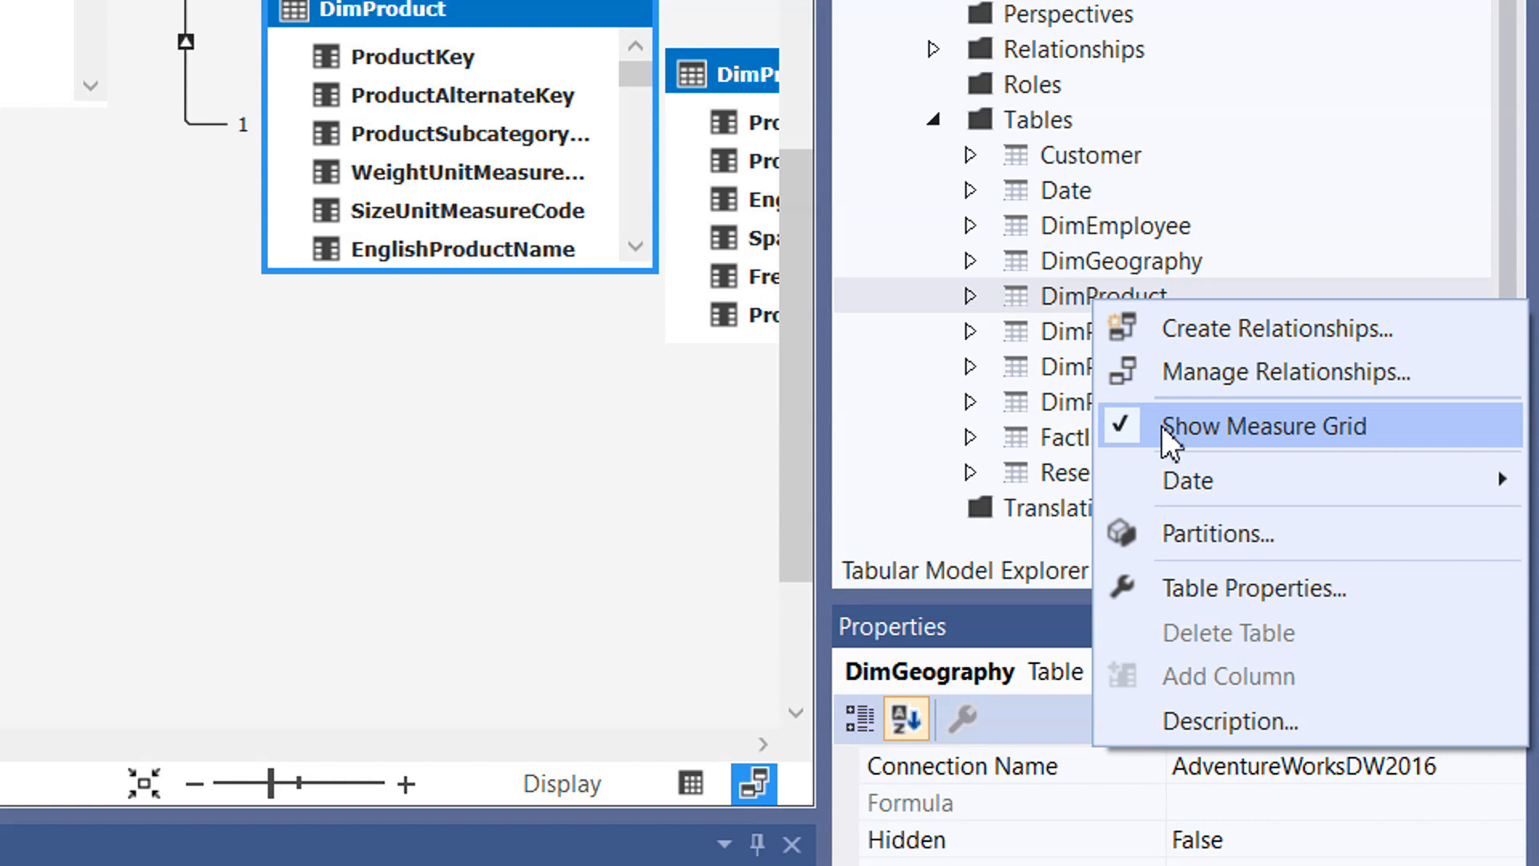
{"action": "left_click", "coordinate": [1263, 590]}
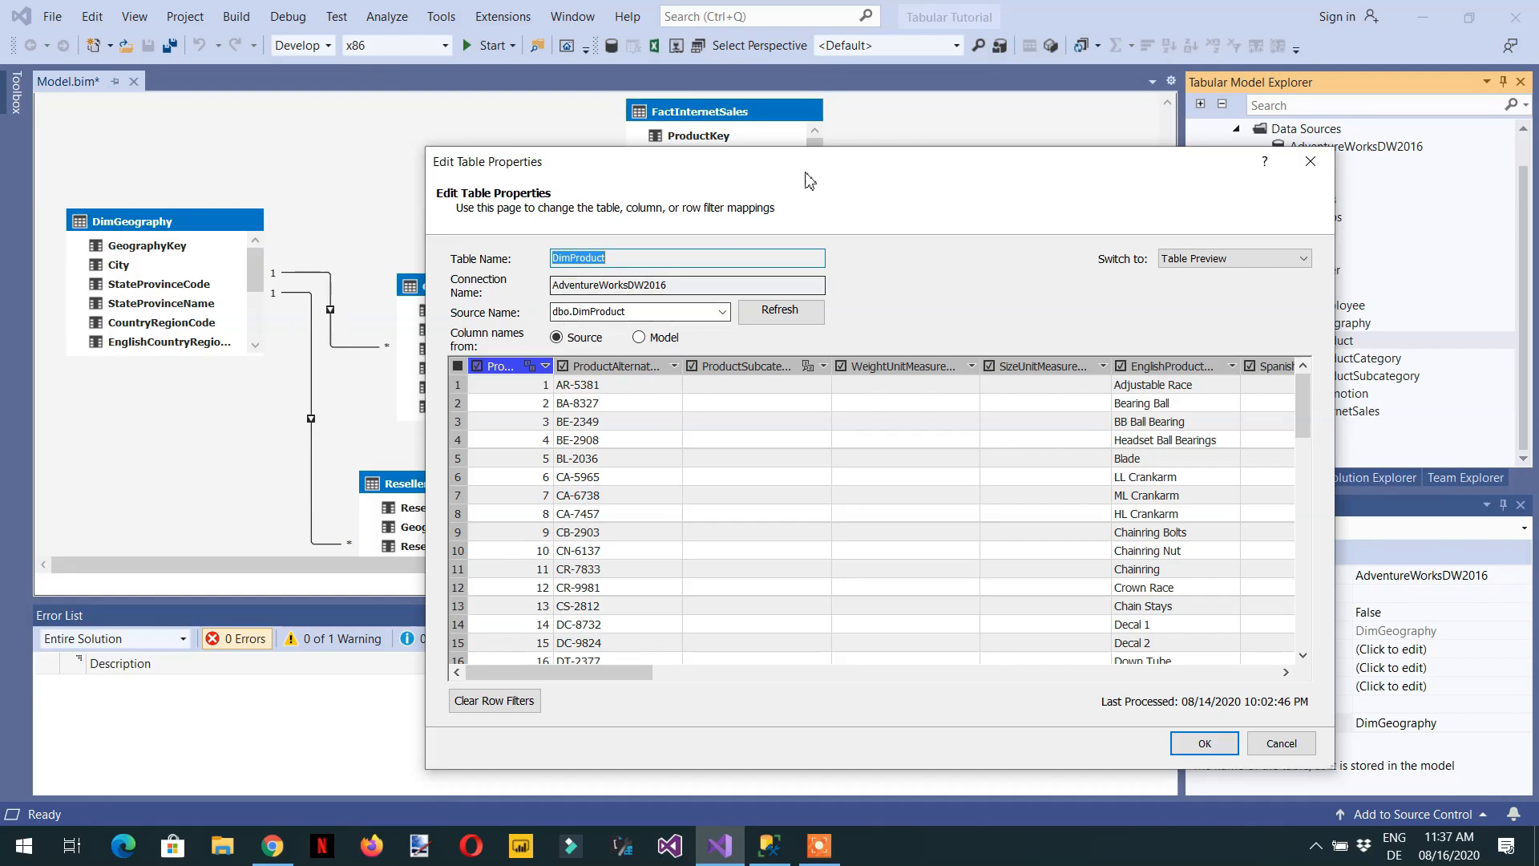
{"action": "left_click_drag", "start_coordinate": [797, 165], "coordinate": [680, 100]}
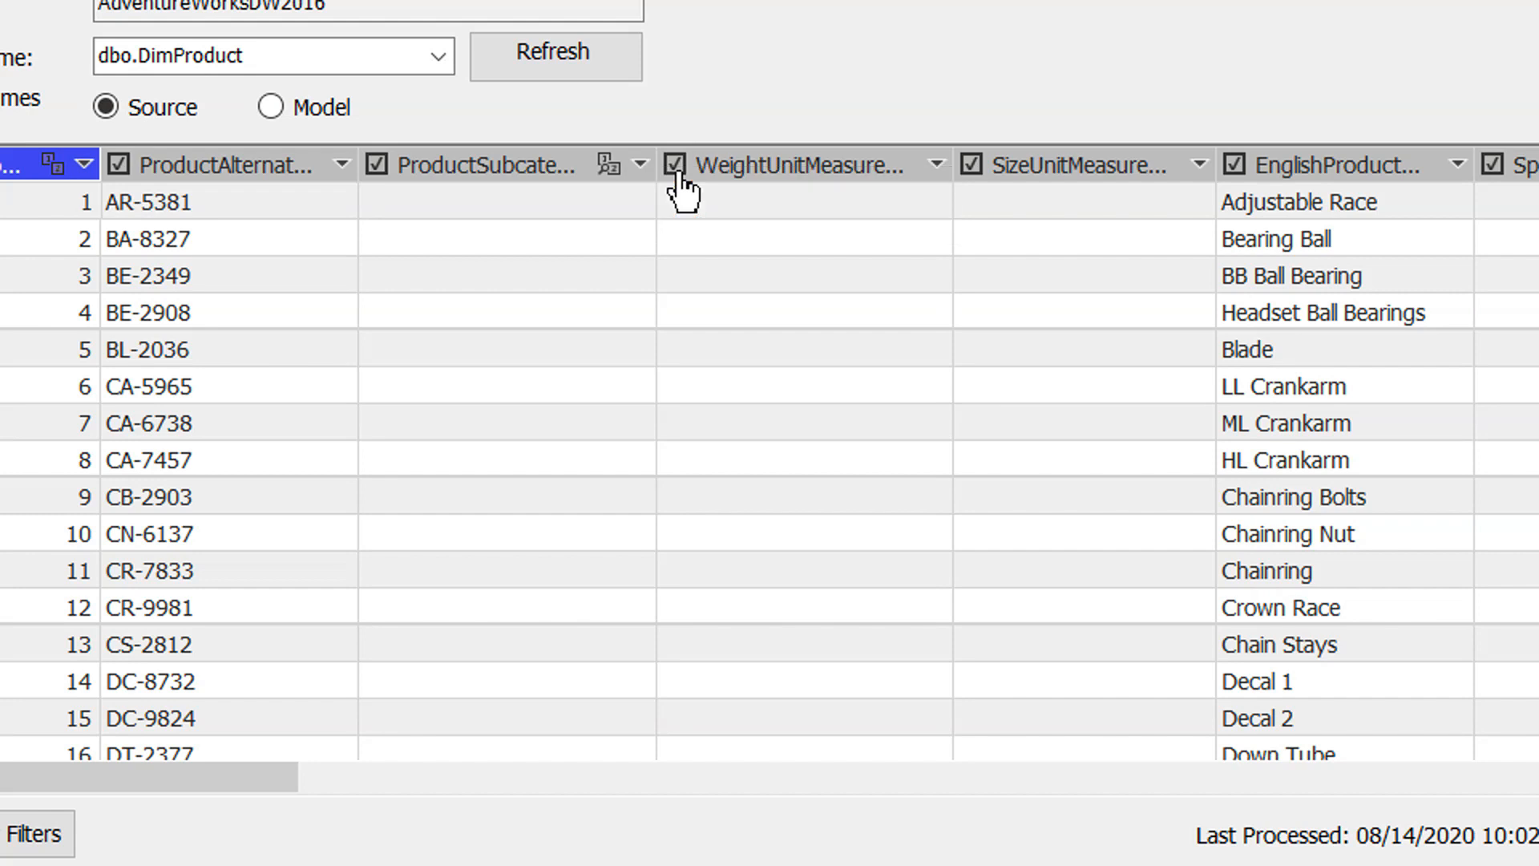
- Exclude DimProduct's WeightUnitMeasureCode, SizeUnitMeasureCode, FrenchProductName, StandardCost, finished goods, Color and safety stock columns
{"action": "left_click", "coordinate": [676, 166]}
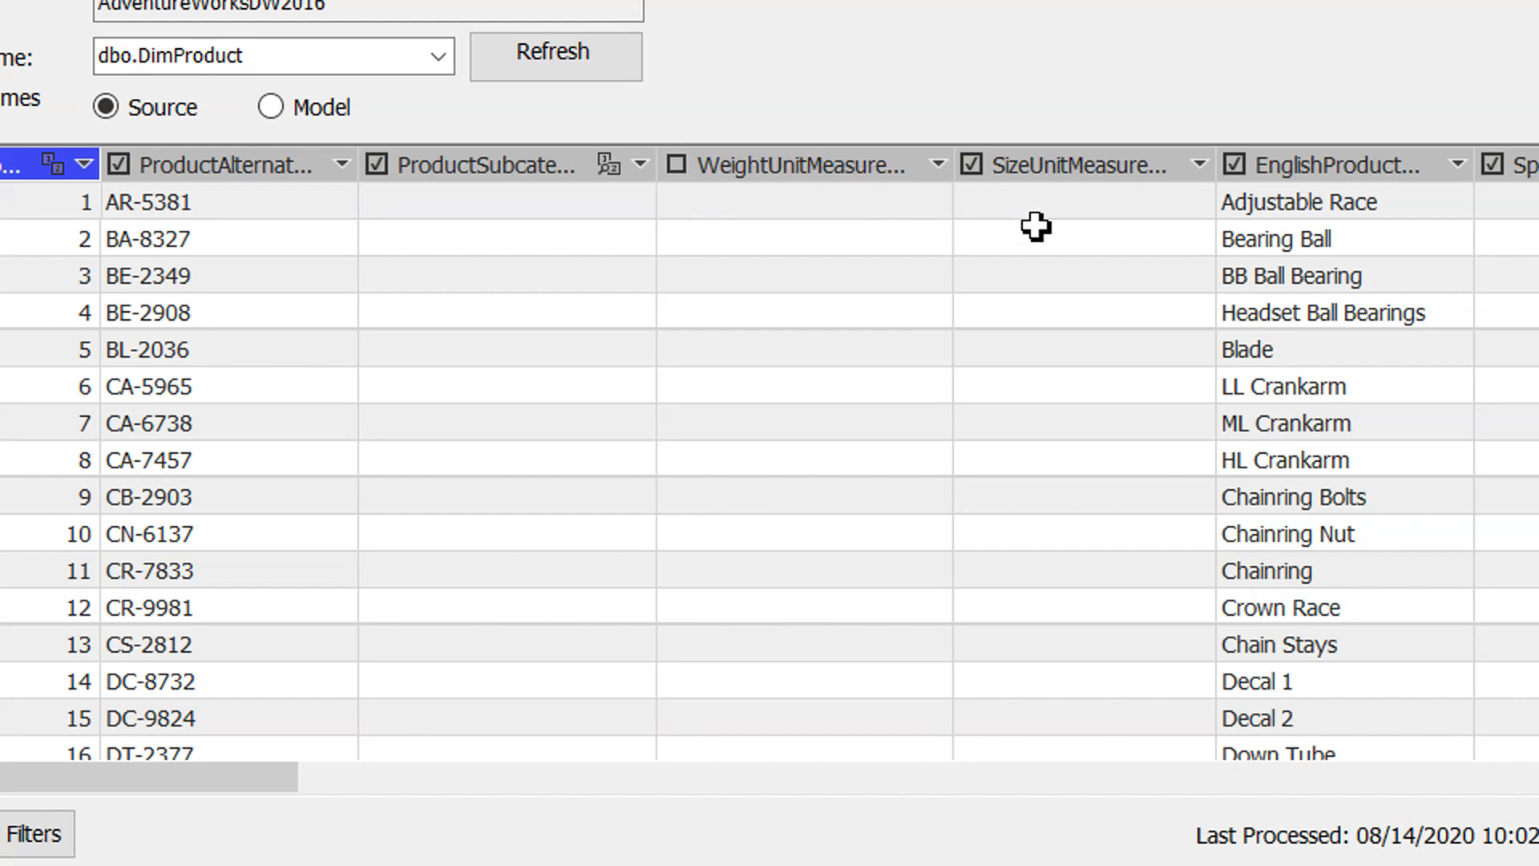
{"action": "left_click", "coordinate": [972, 167]}
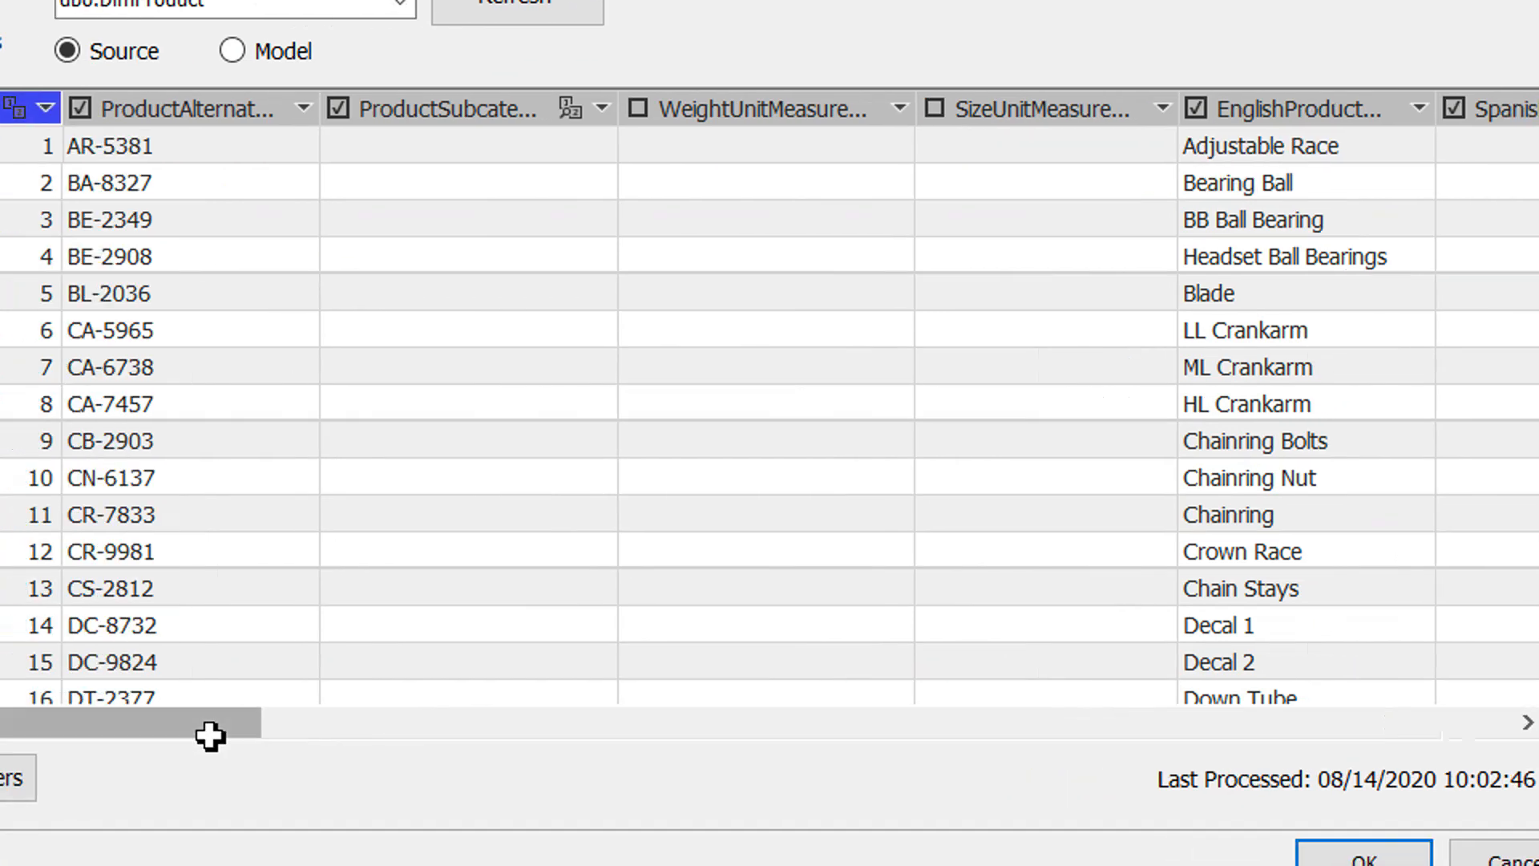
{"action": "left_click_drag", "start_coordinate": [254, 773], "coordinate": [597, 774]}
{"action": "left_click_drag", "start_coordinate": [446, 749], "coordinate": [721, 750]}
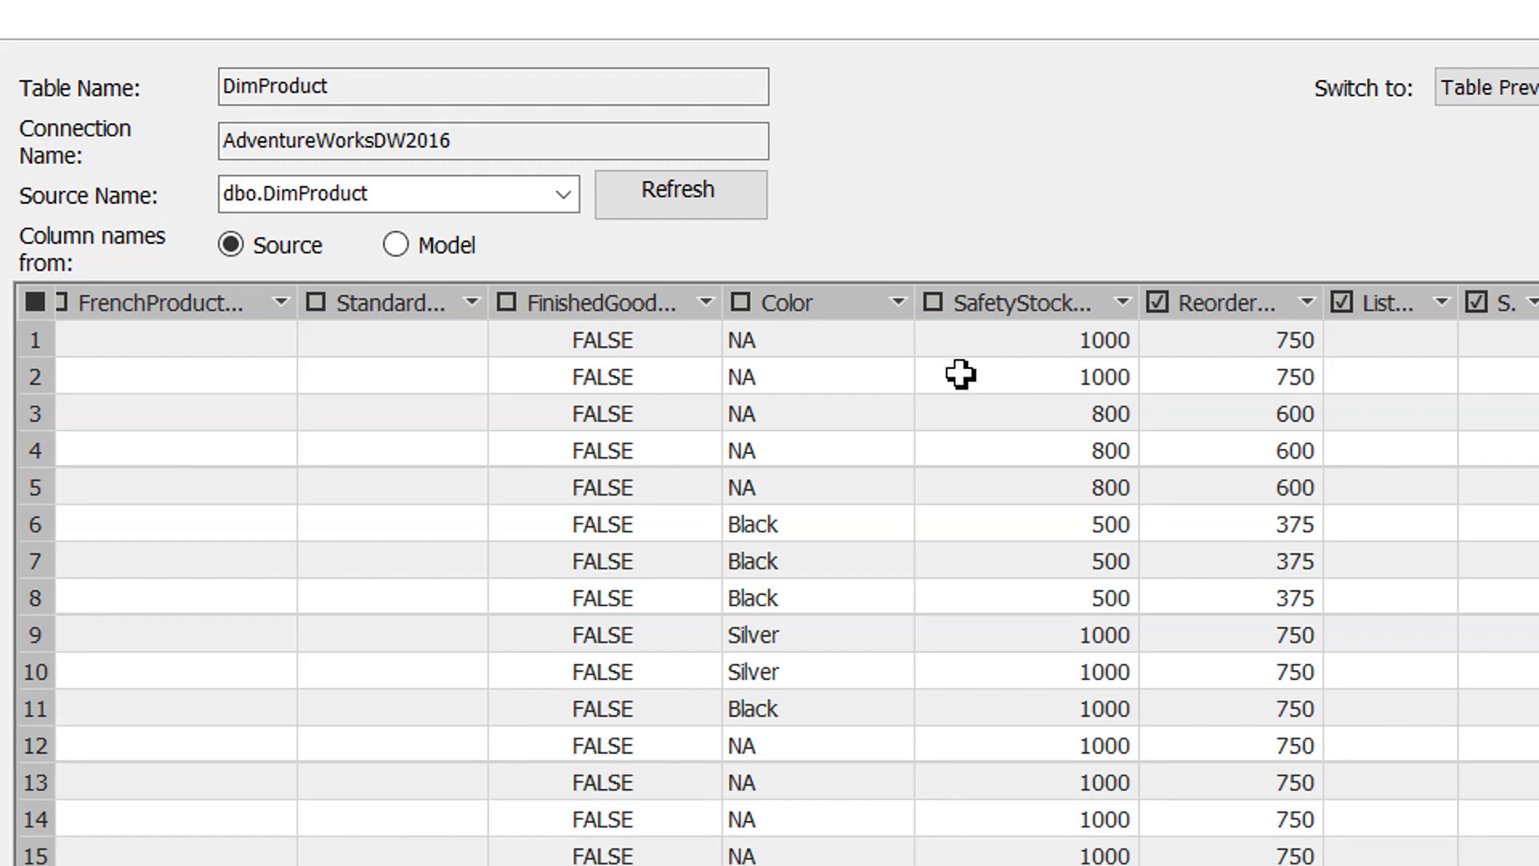
- Filter DimProduct's rows to those whose Color equals Black, review the filtered preview and apply the table properties
{"action": "left_click", "coordinate": [898, 304]}
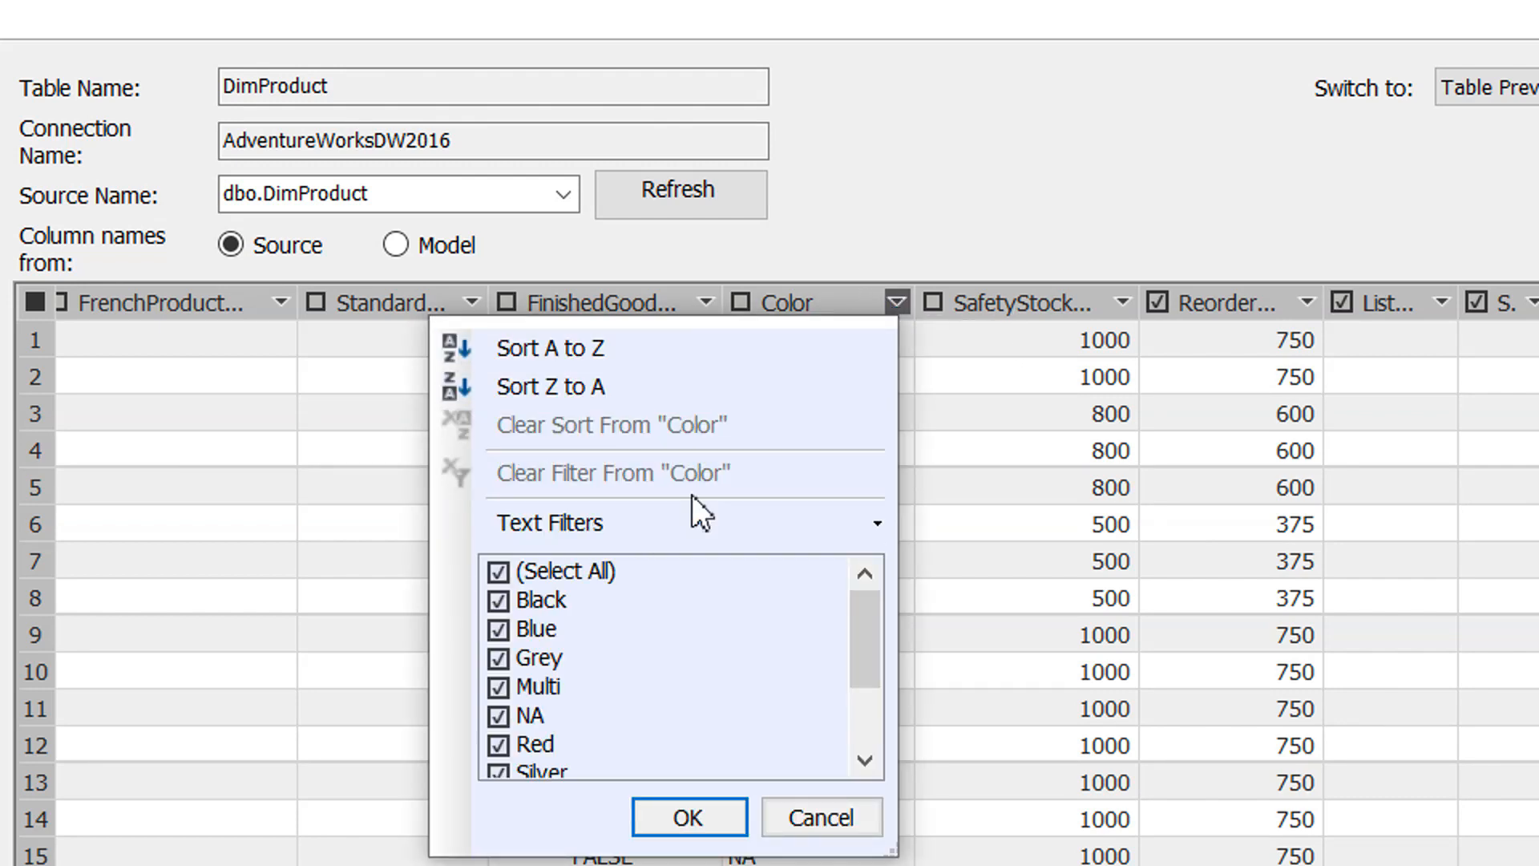
{"action": "mouse_move", "coordinate": [608, 531]}
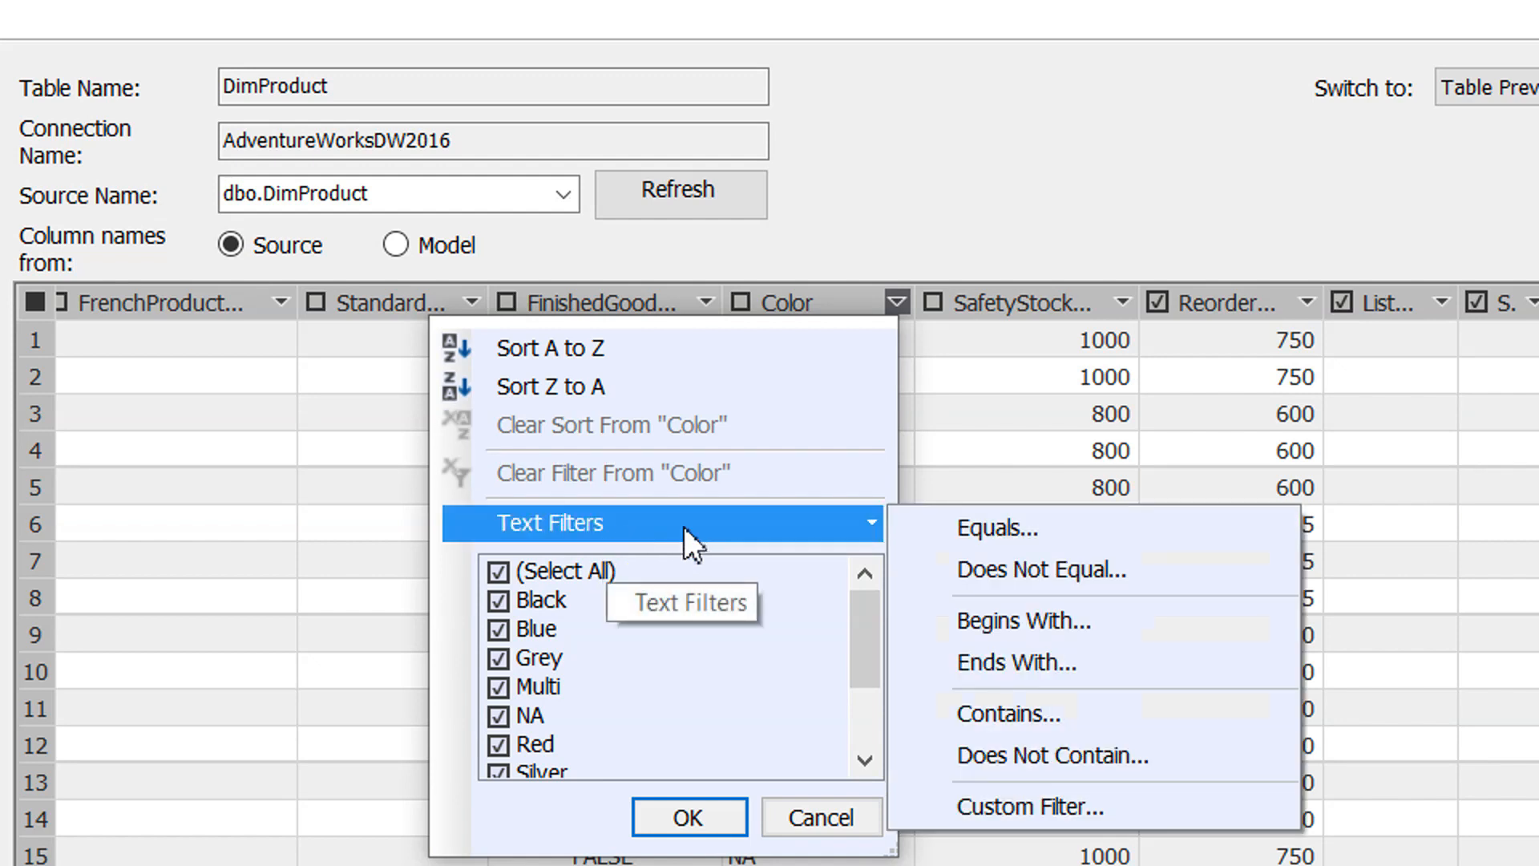
{"action": "left_click", "coordinate": [968, 528]}
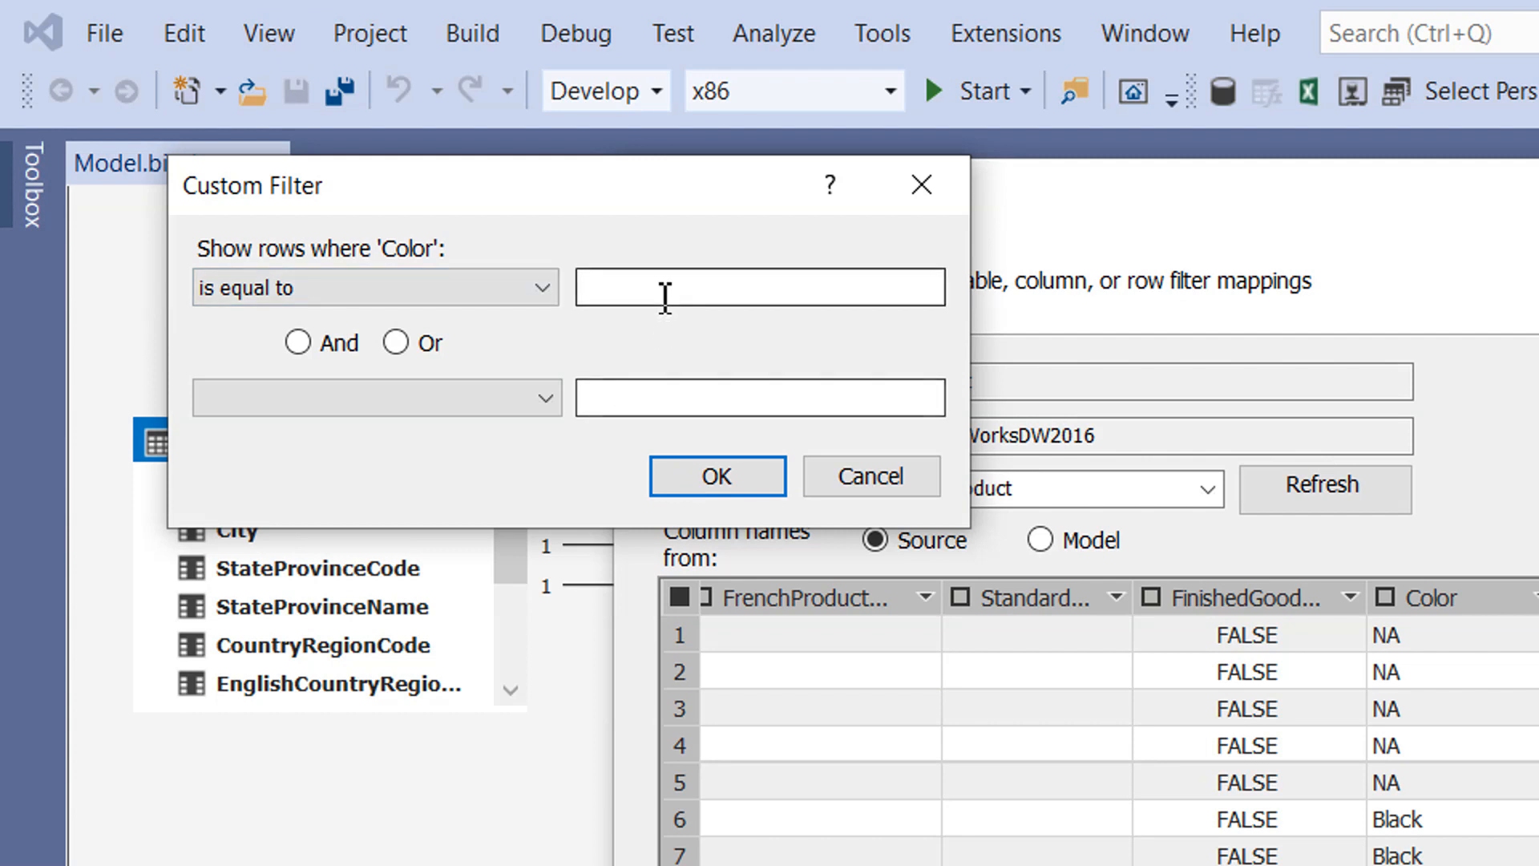
{"action": "left_click", "coordinate": [667, 289]}
{"action": "type", "text": "Black"}
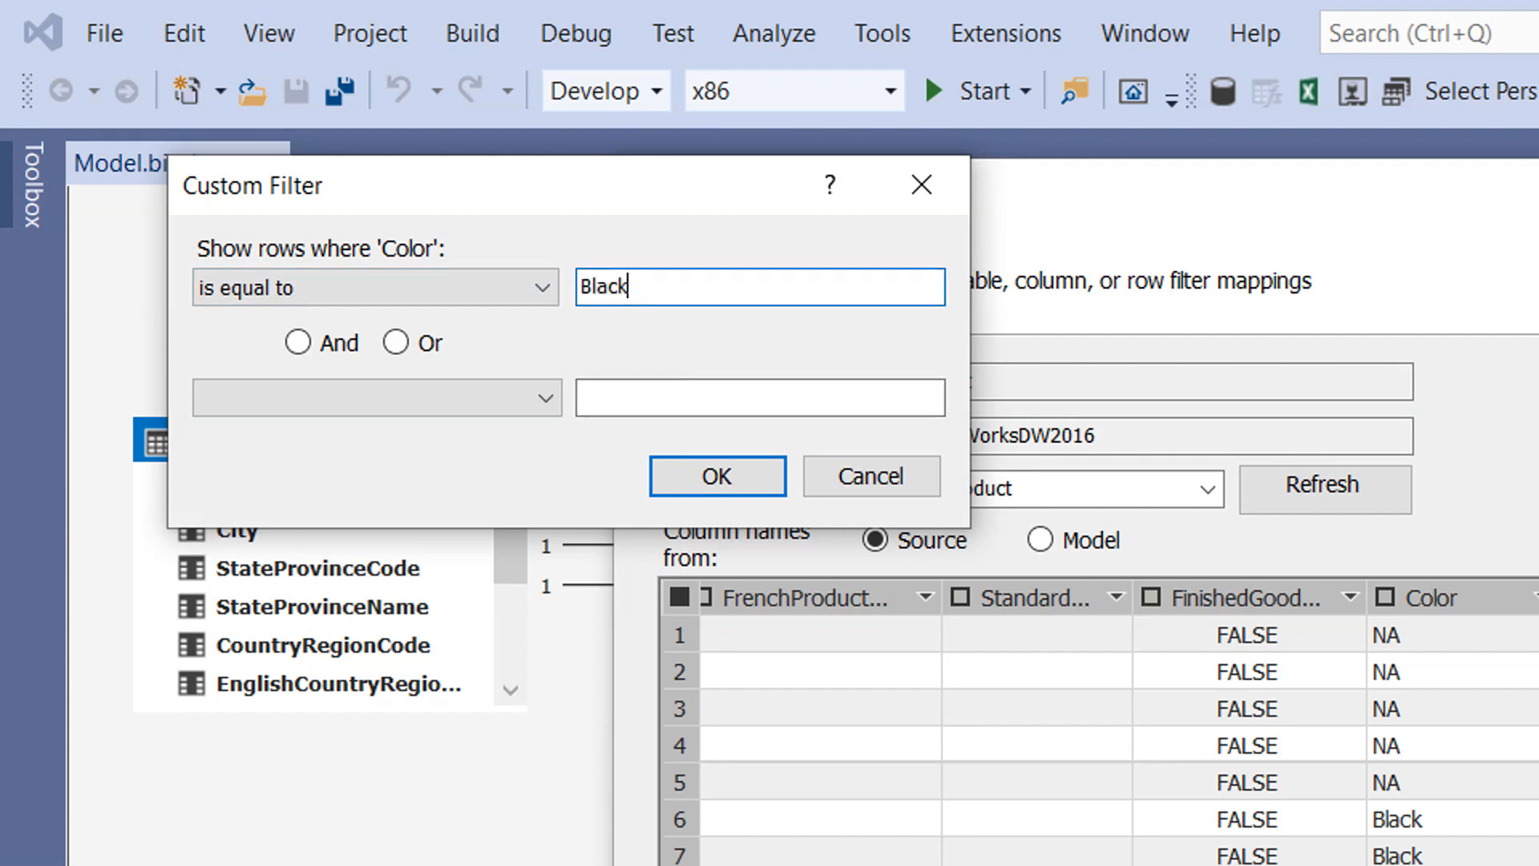
{"action": "left_click", "coordinate": [715, 480]}
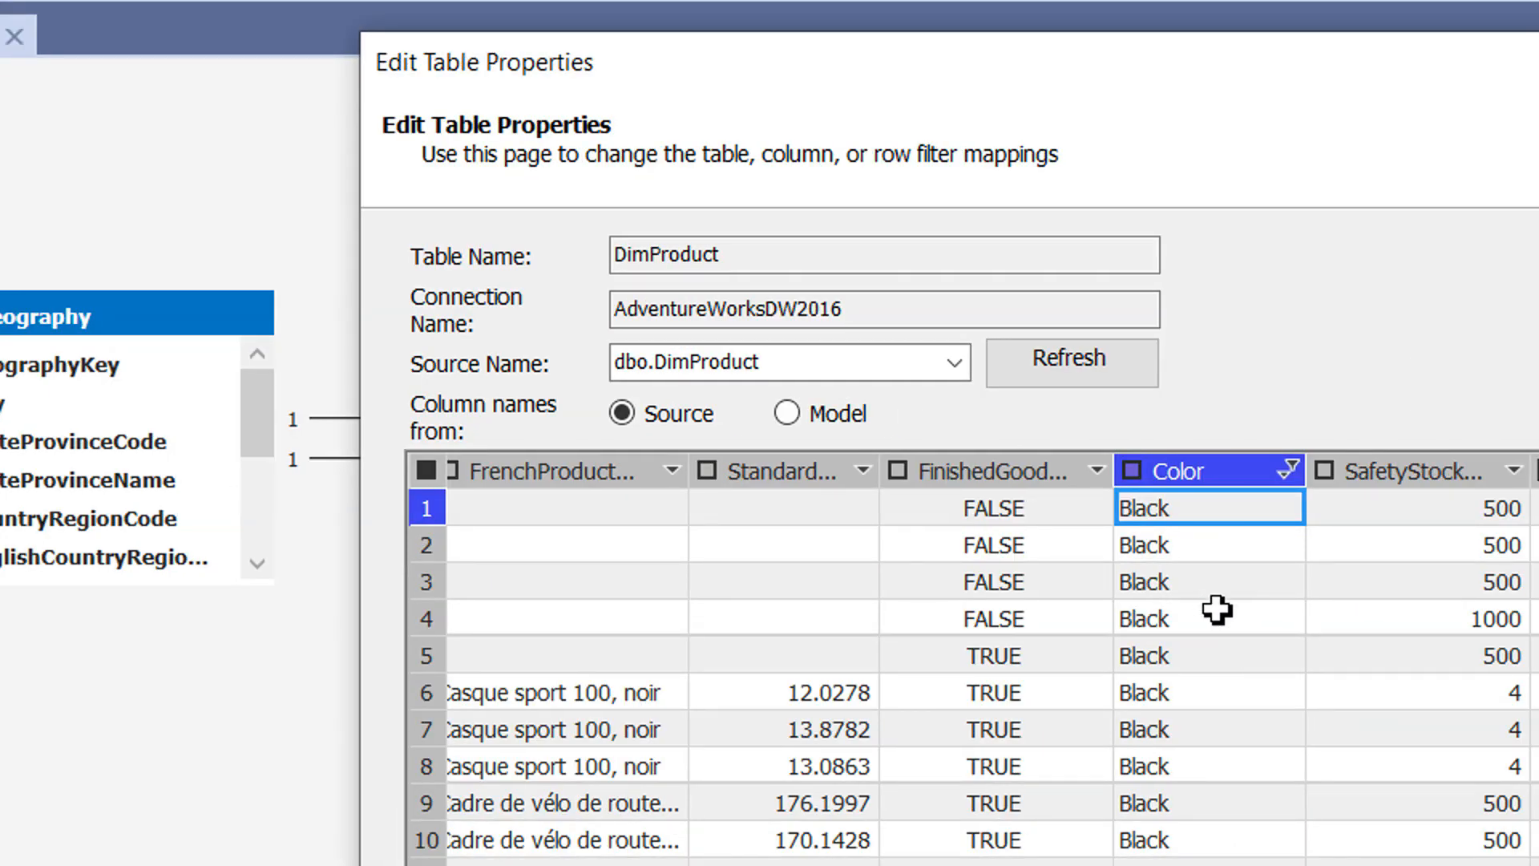
{"action": "scroll", "coordinate": [1303, 733], "scroll_direction": "down", "scroll_amount": 3}
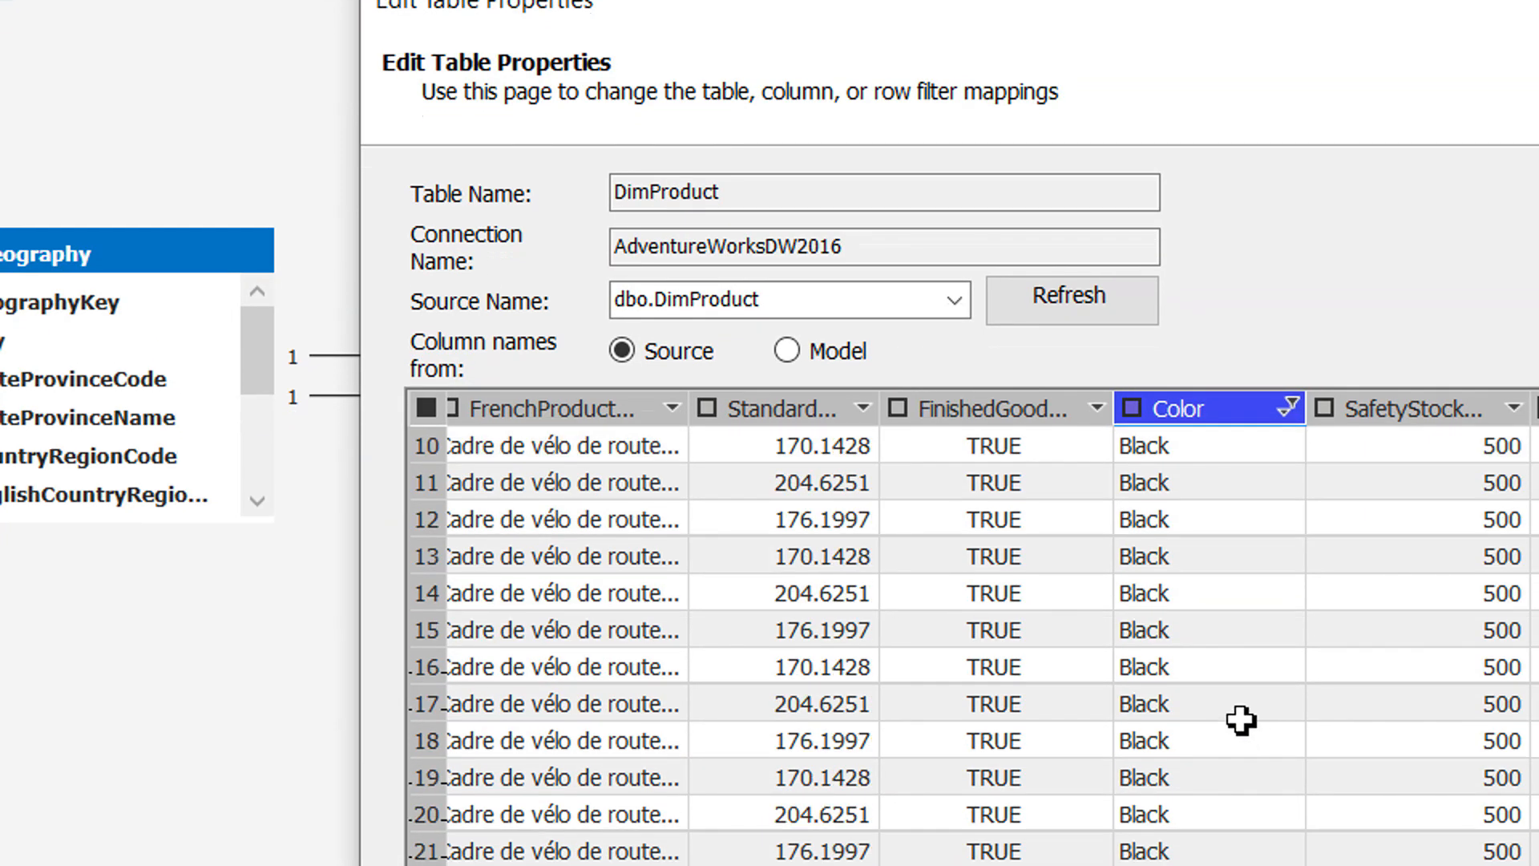
{"action": "scroll", "coordinate": [1241, 721], "scroll_direction": "down", "scroll_amount": 4}
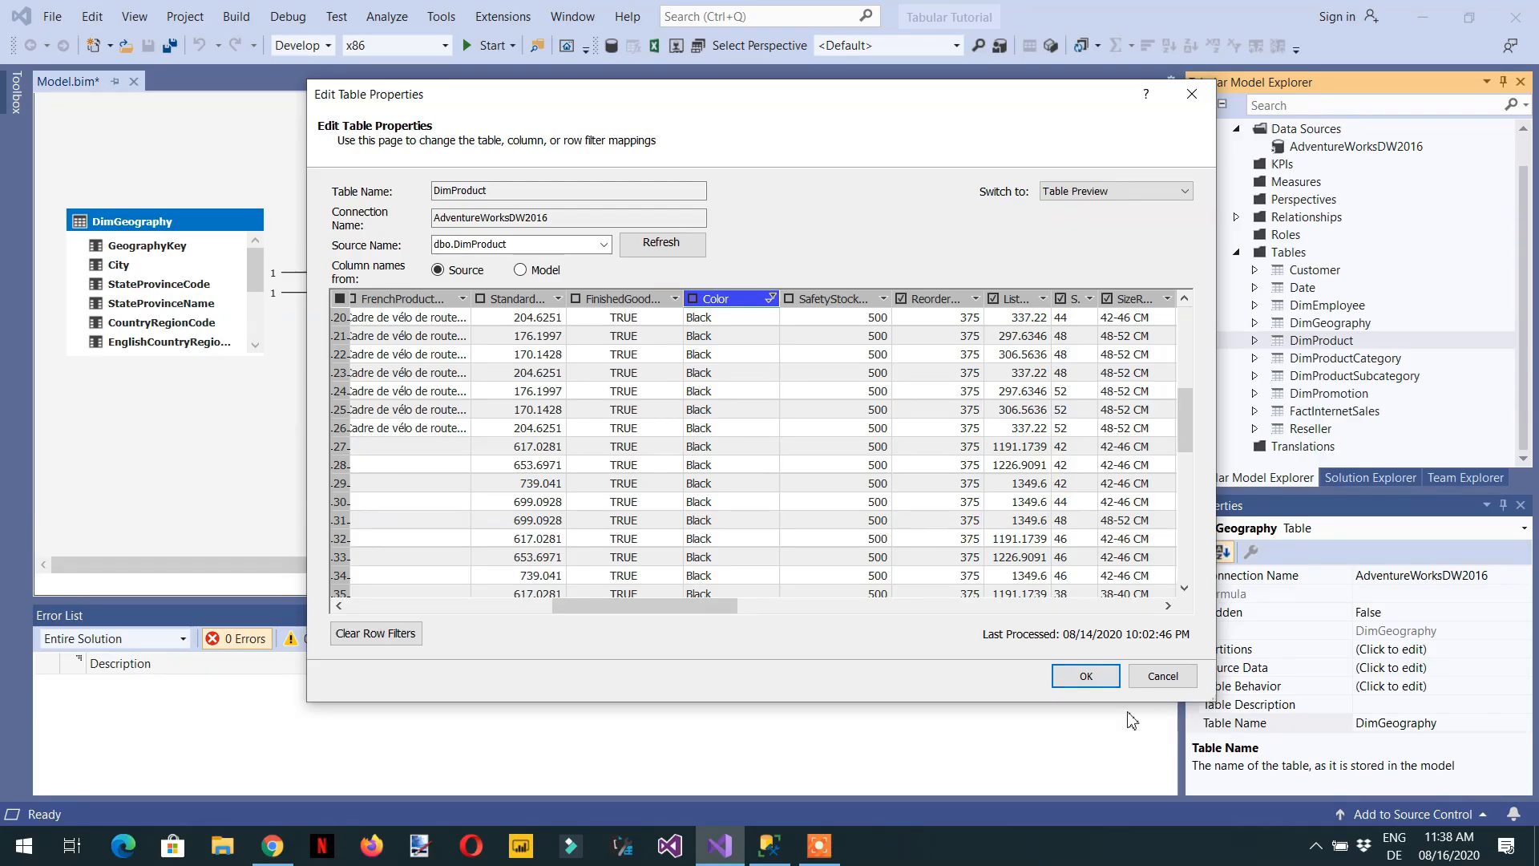
{"action": "left_click", "coordinate": [1082, 675]}
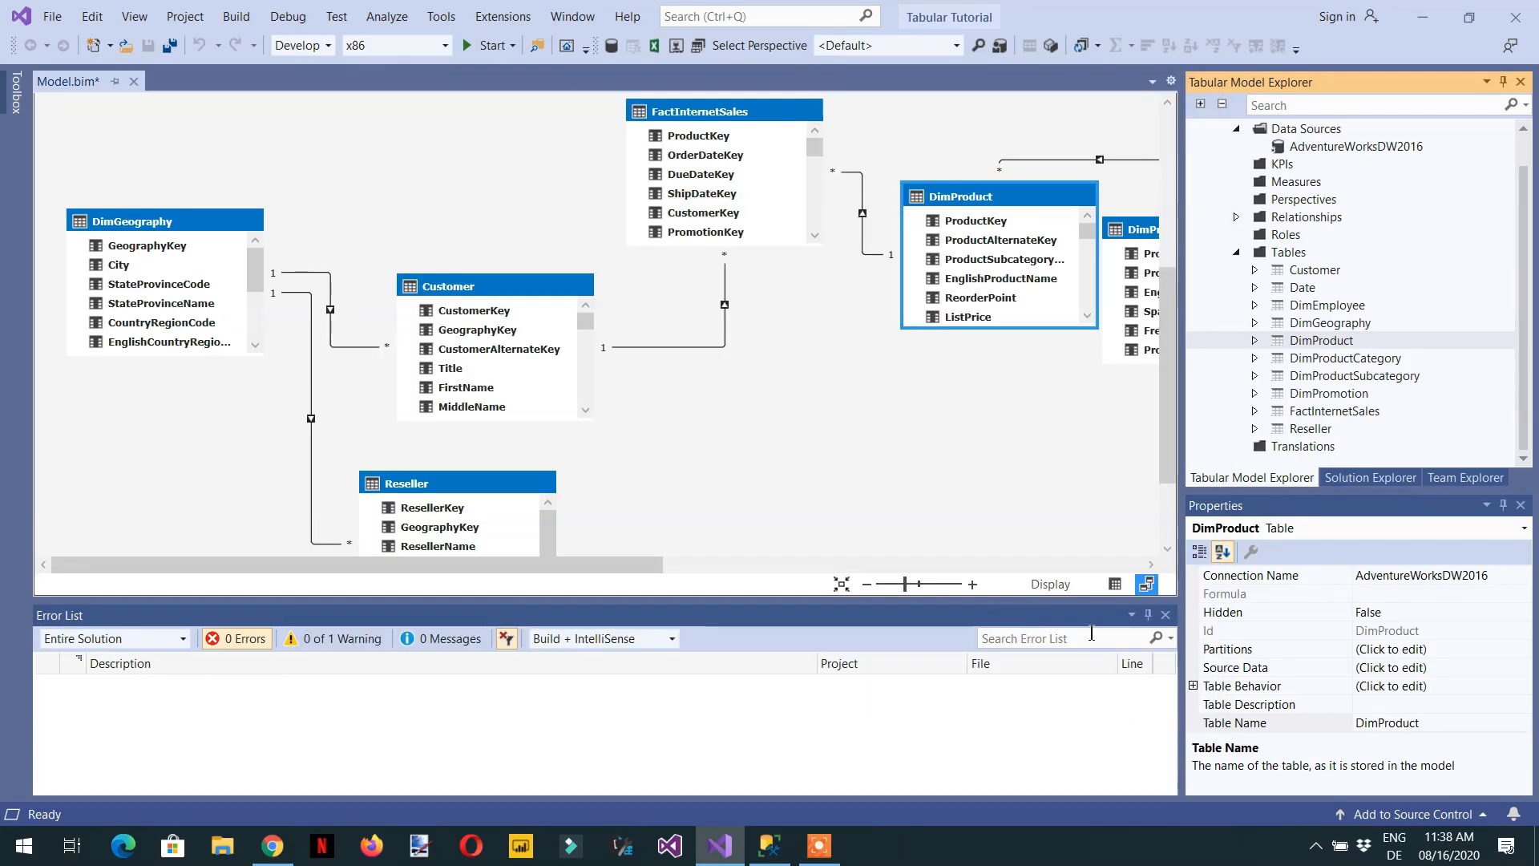
- Show DimProduct's data in grid view and include the Color column again through its table properties
{"action": "left_click", "coordinate": [1114, 588]}
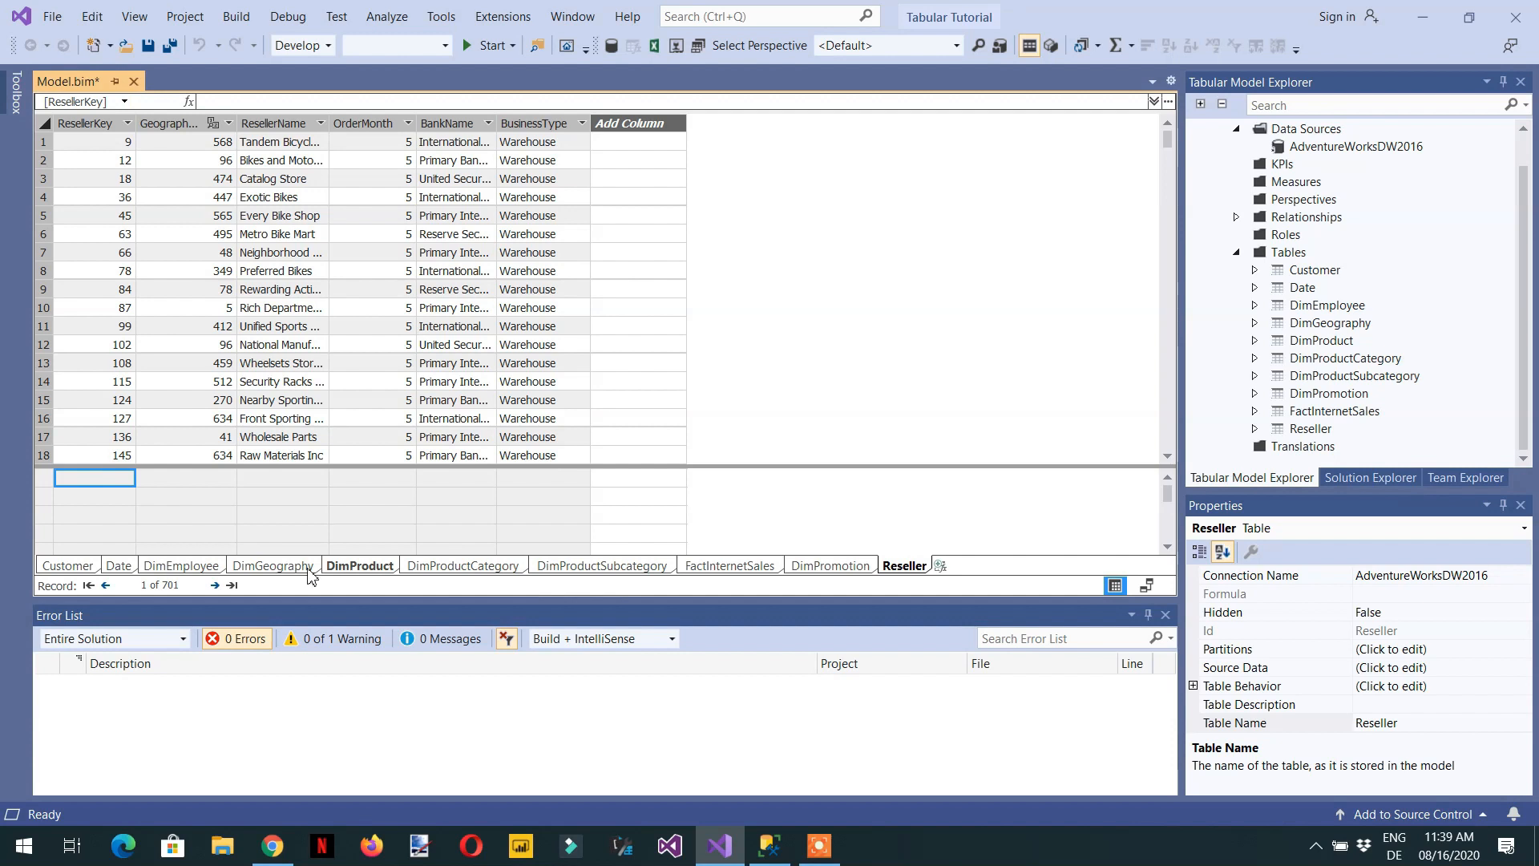
{"action": "left_click", "coordinate": [372, 570]}
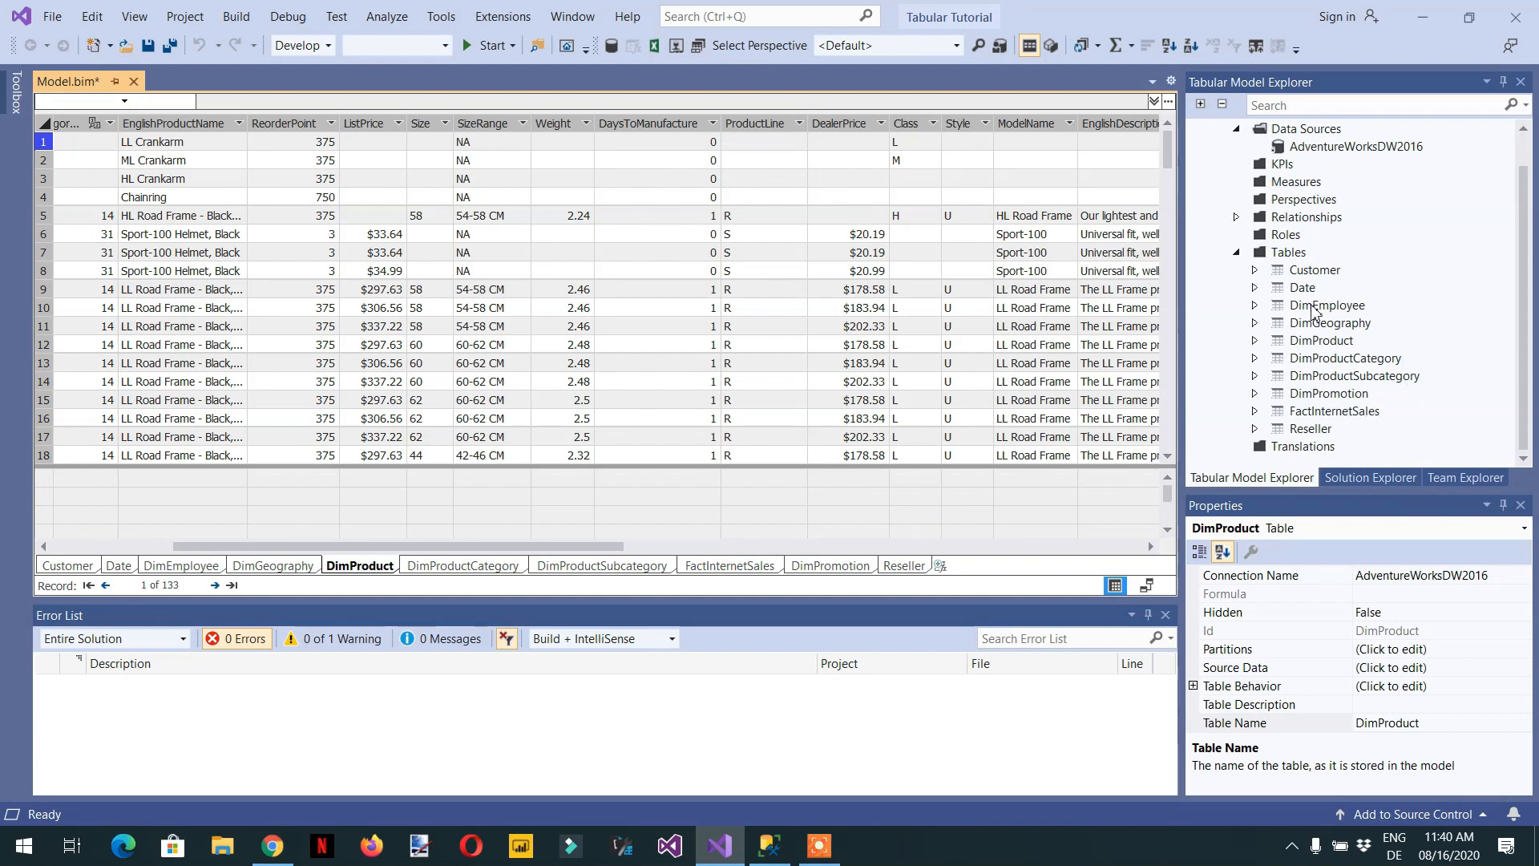
{"action": "right_click", "coordinate": [1315, 345]}
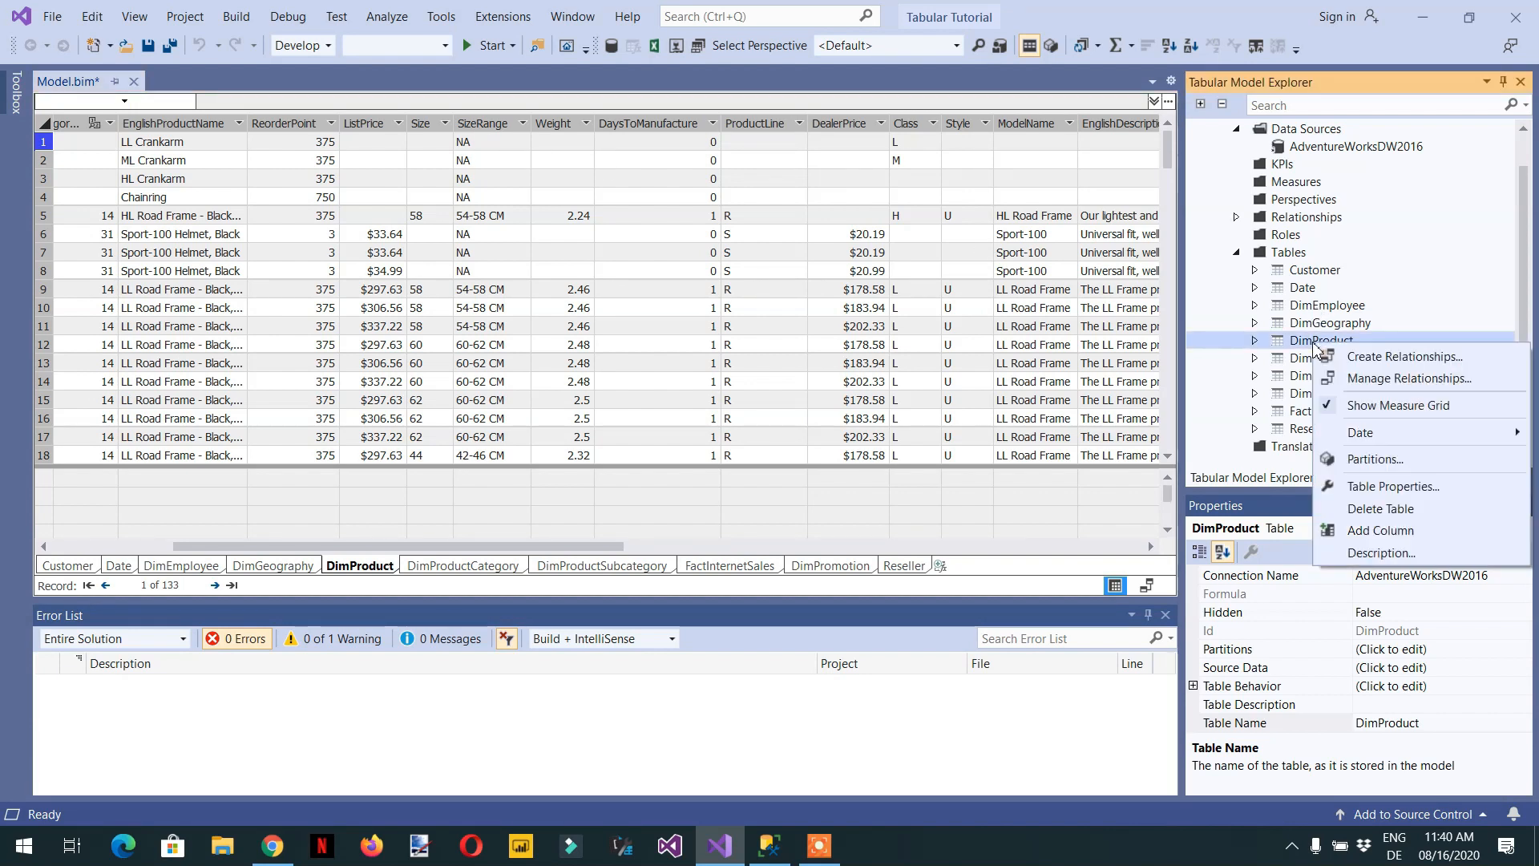
{"action": "left_click", "coordinate": [1393, 486]}
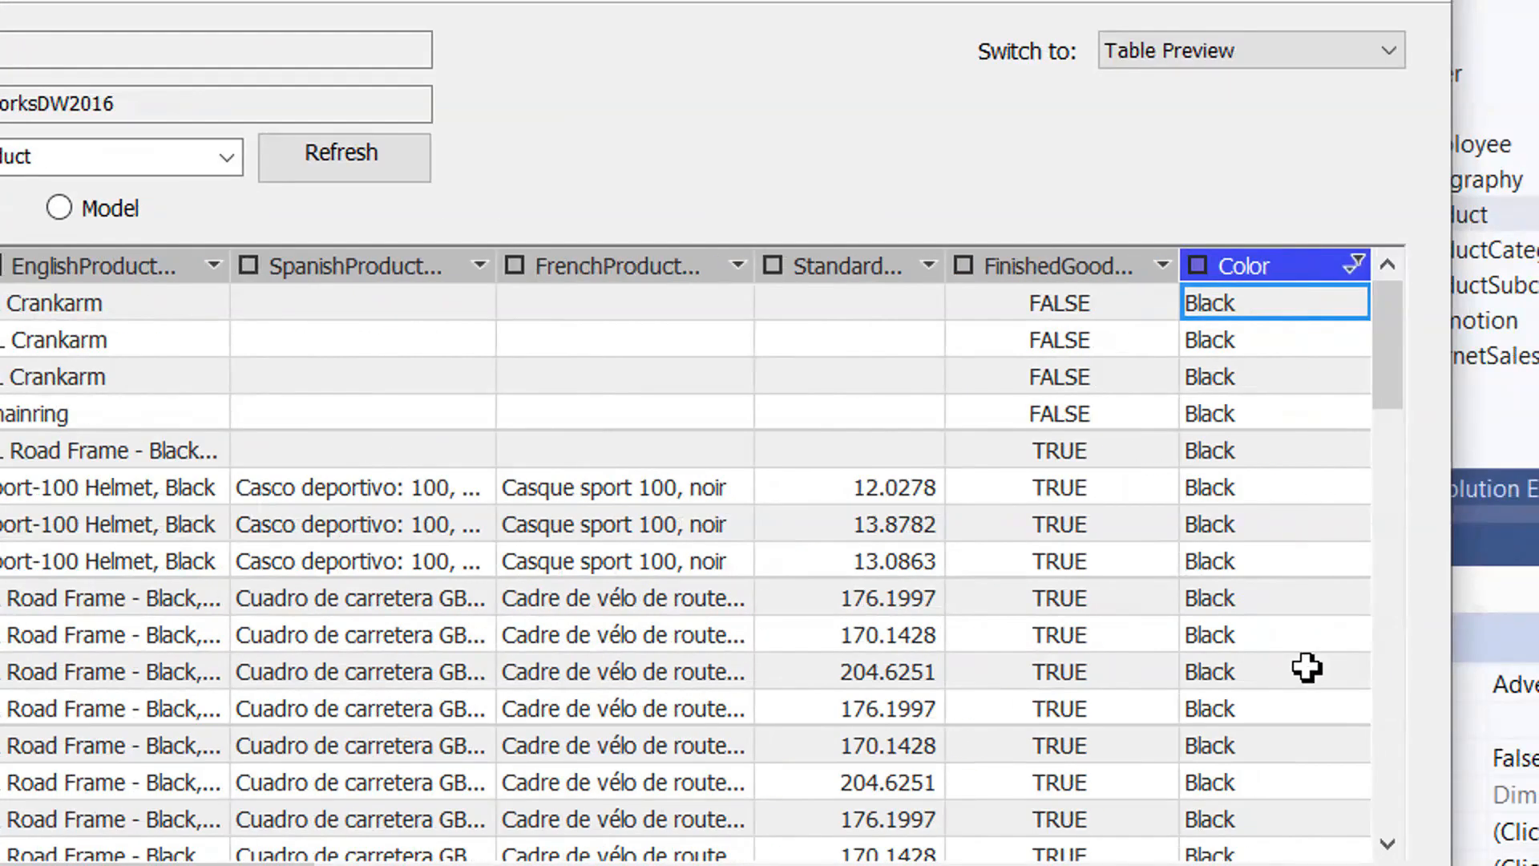
{"action": "left_click", "coordinate": [1197, 266]}
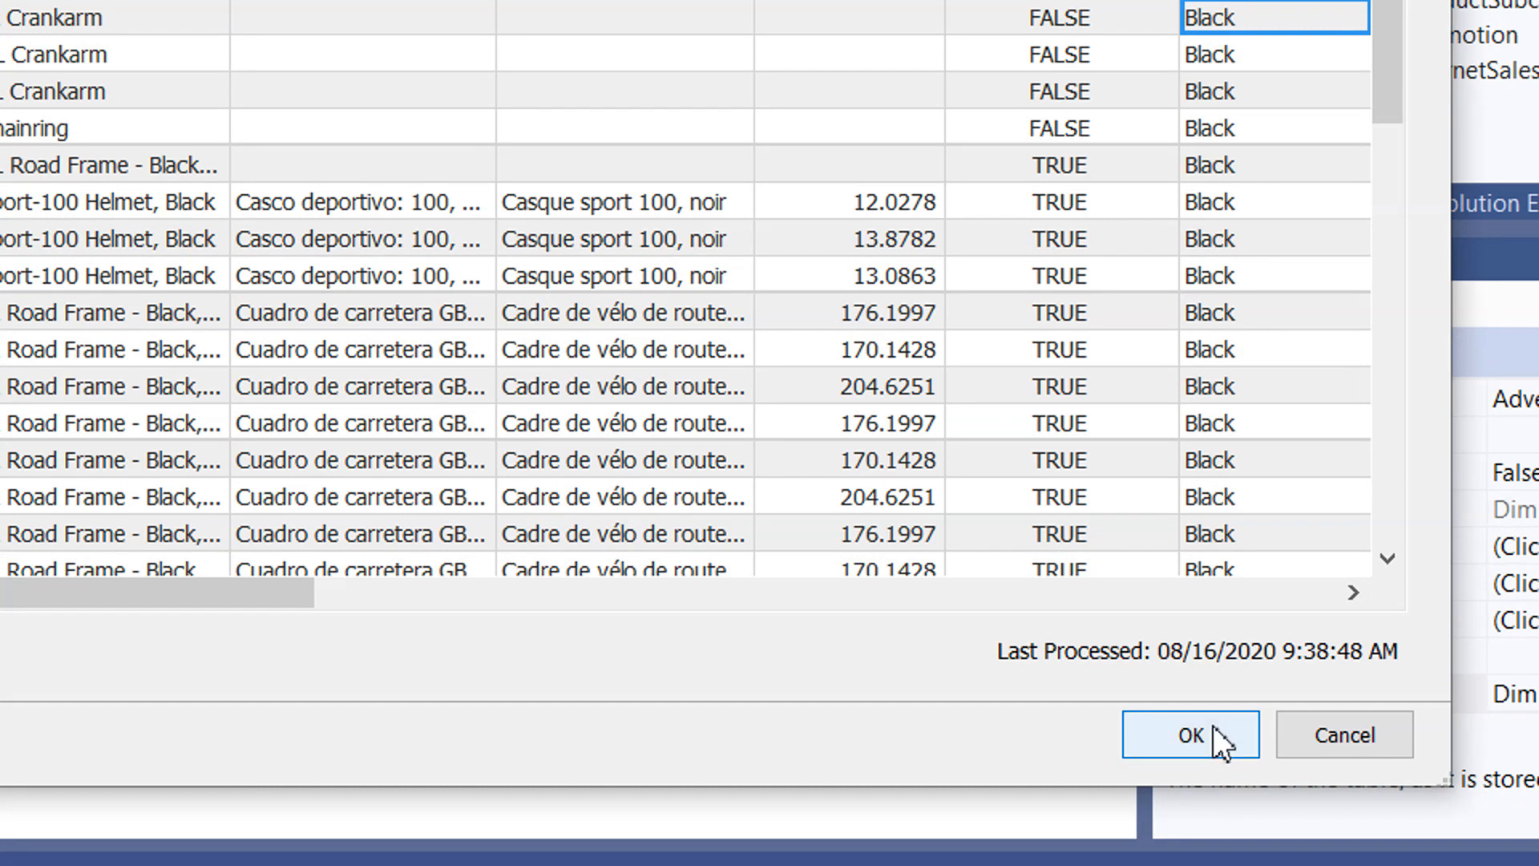
{"action": "left_click", "coordinate": [1215, 811]}
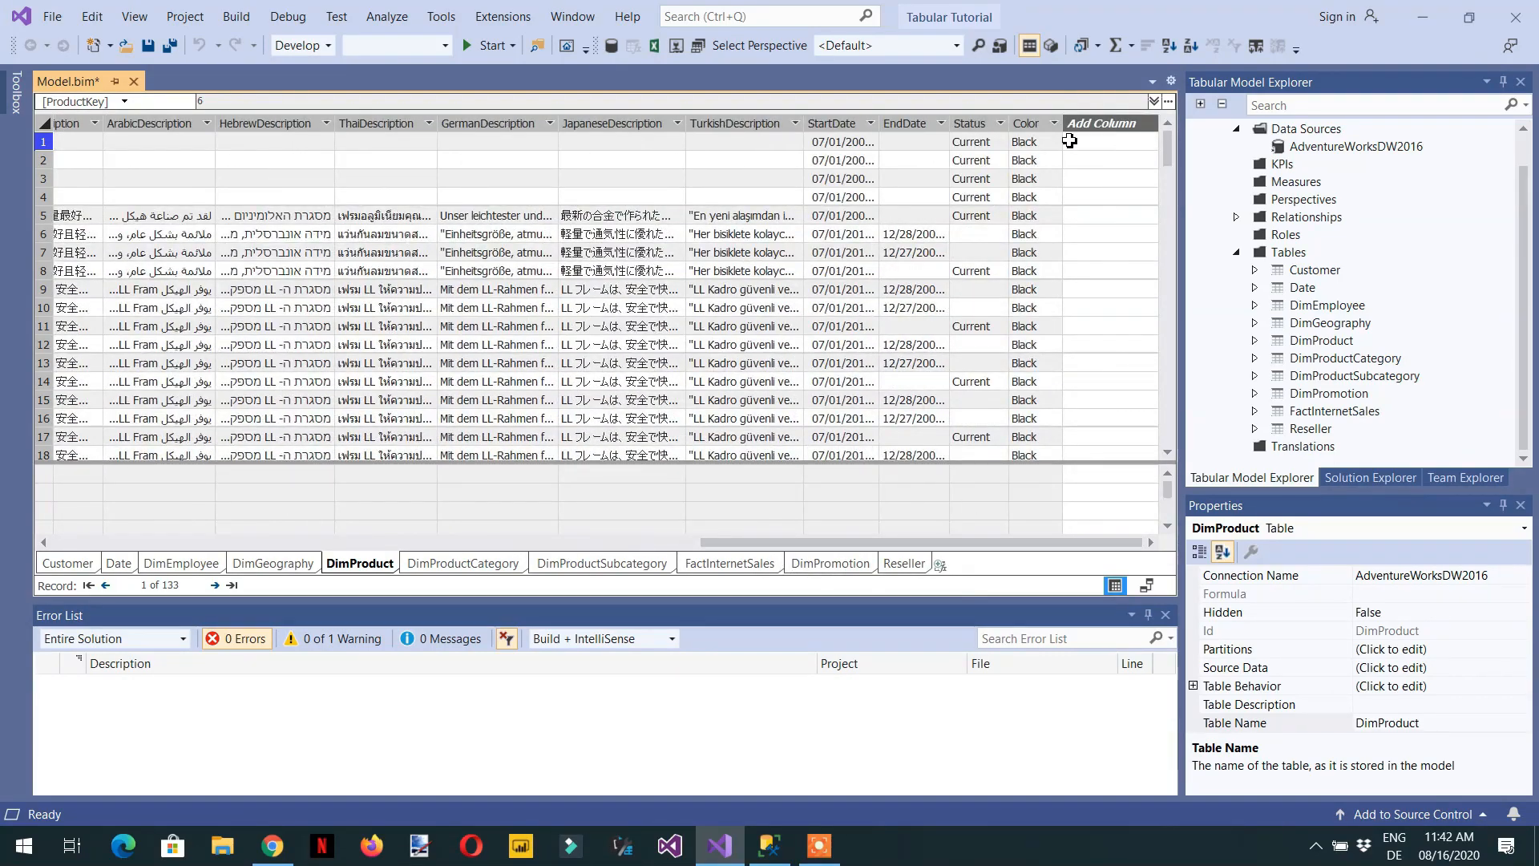
- Widen DimProduct's Color column in the grid and rename it Product Color
{"action": "scroll", "coordinate": [1040, 149], "scroll_direction": "down", "scroll_amount": 7}
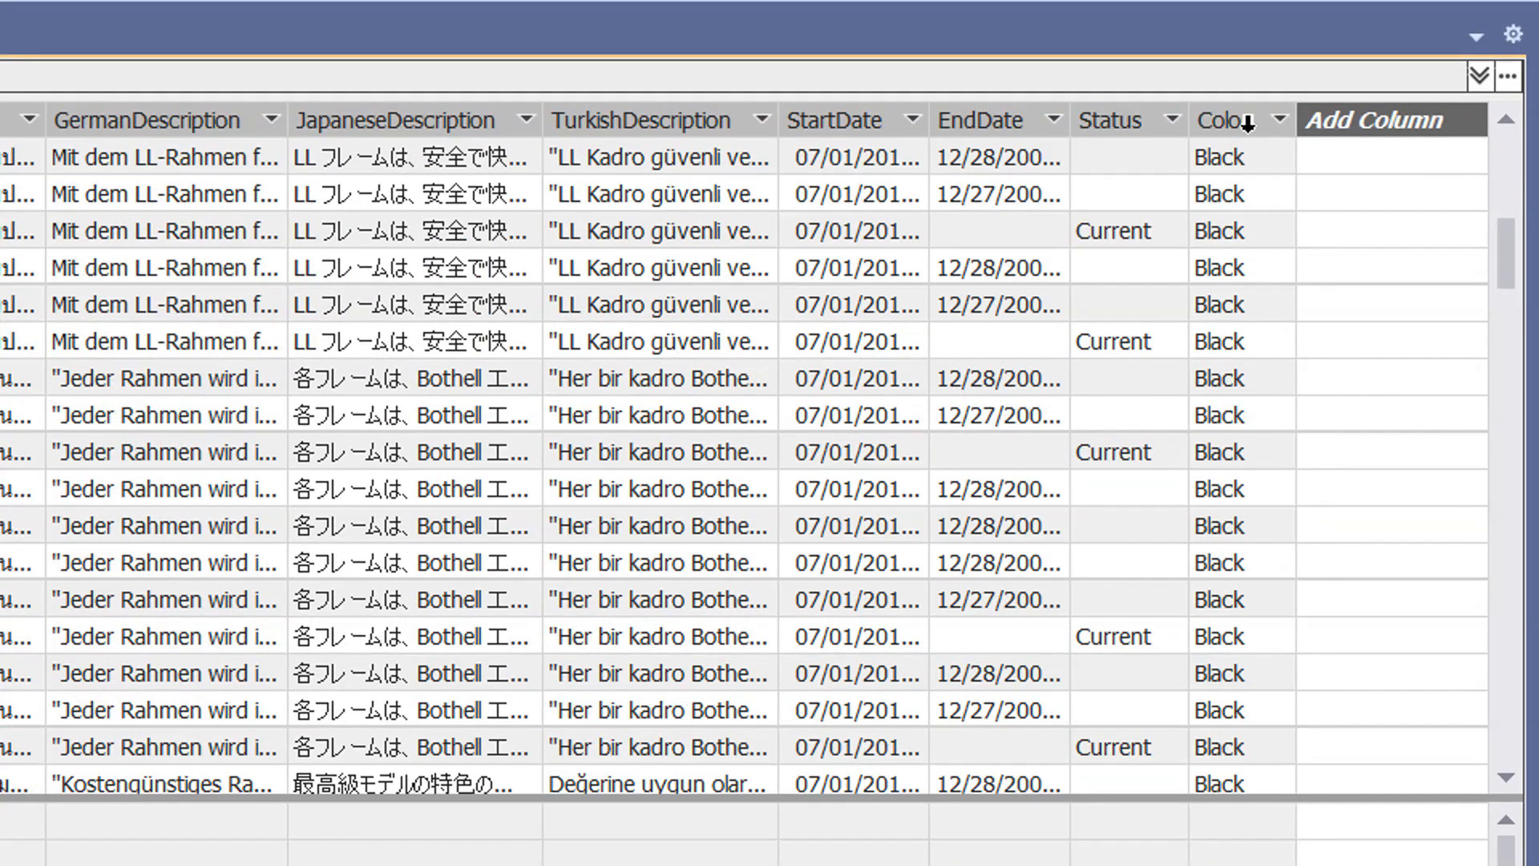
{"action": "left_click", "coordinate": [1251, 124]}
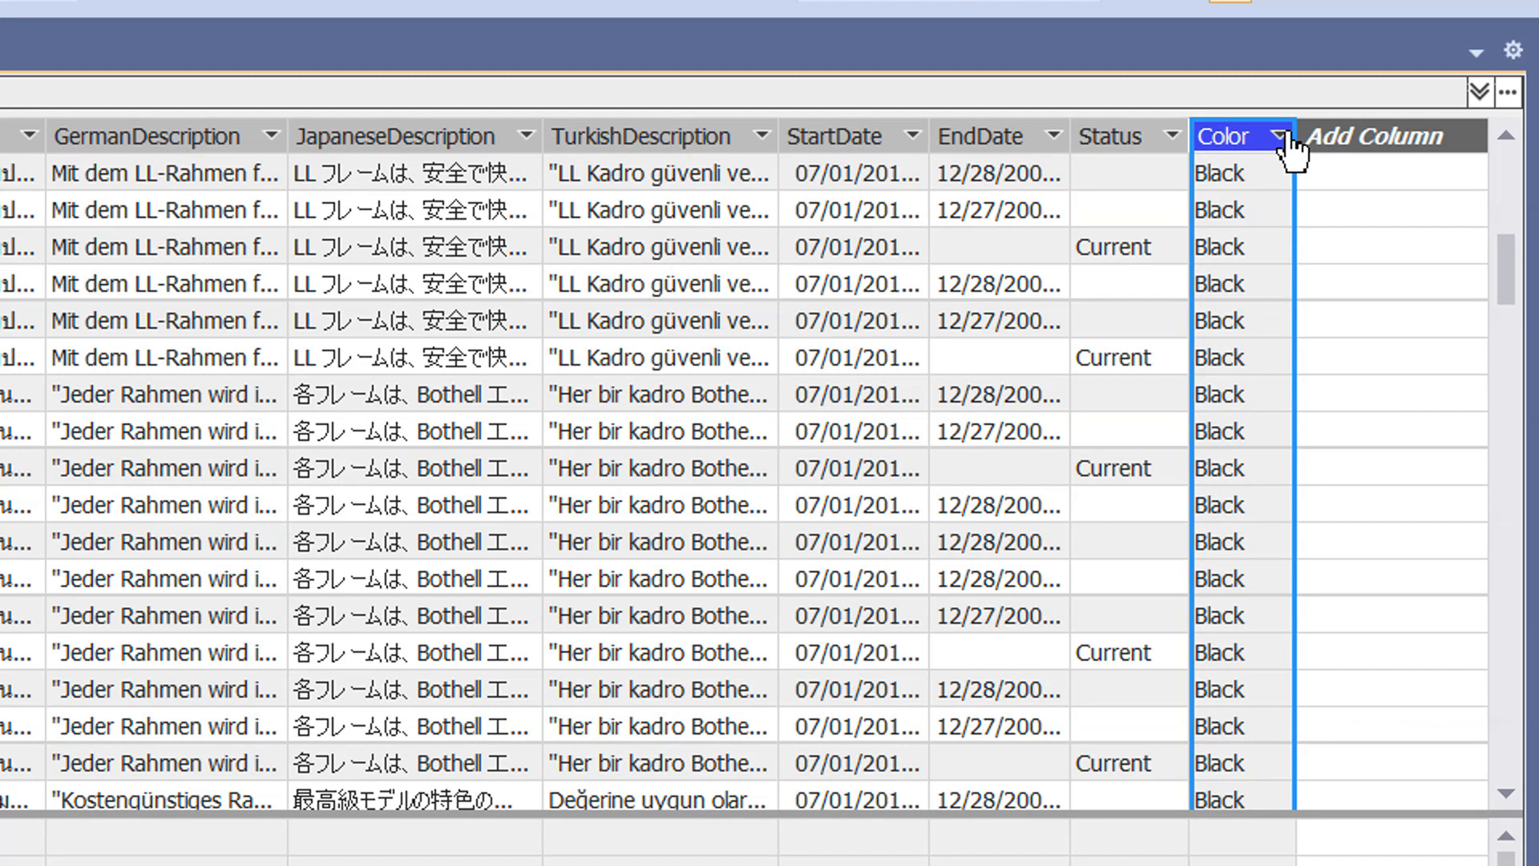
{"action": "left_click_drag", "start_coordinate": [1299, 132], "coordinate": [1392, 144]}
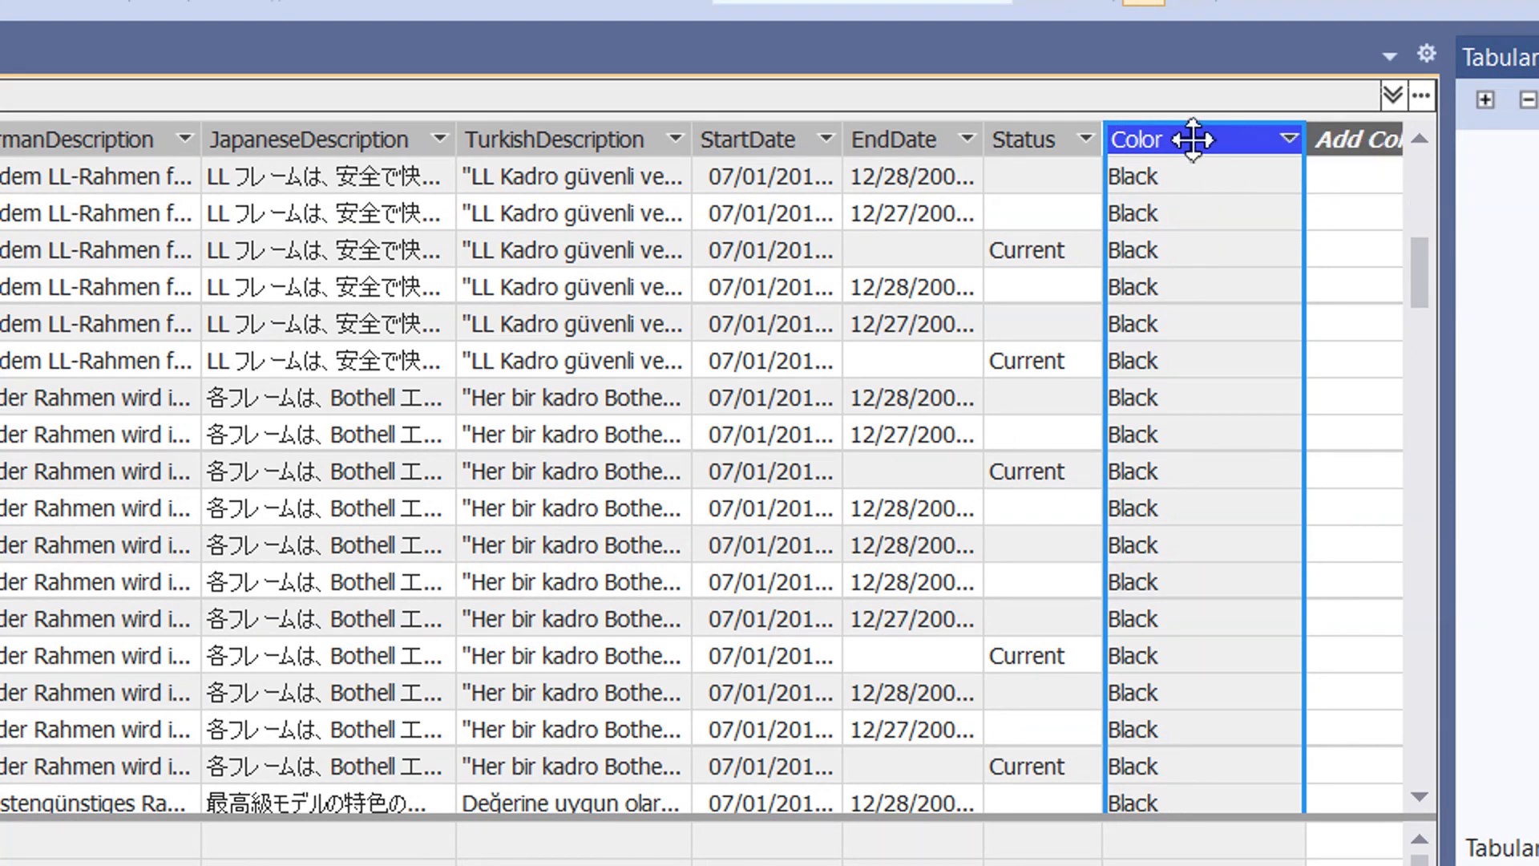
{"action": "double_click", "coordinate": [1193, 139]}
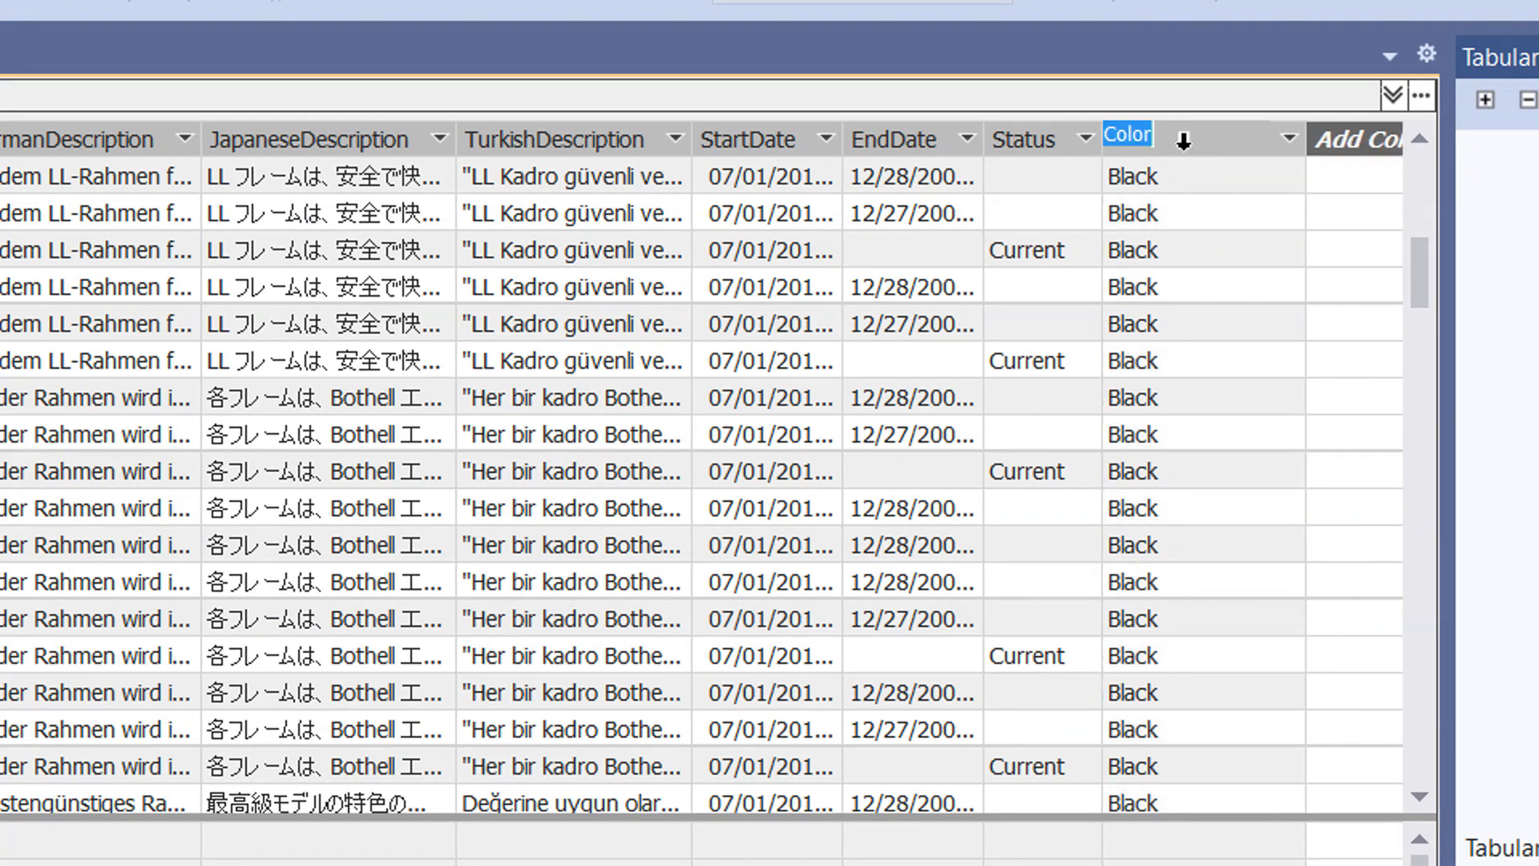
{"action": "key", "text": "Home"}
{"action": "type", "text": "Product"}
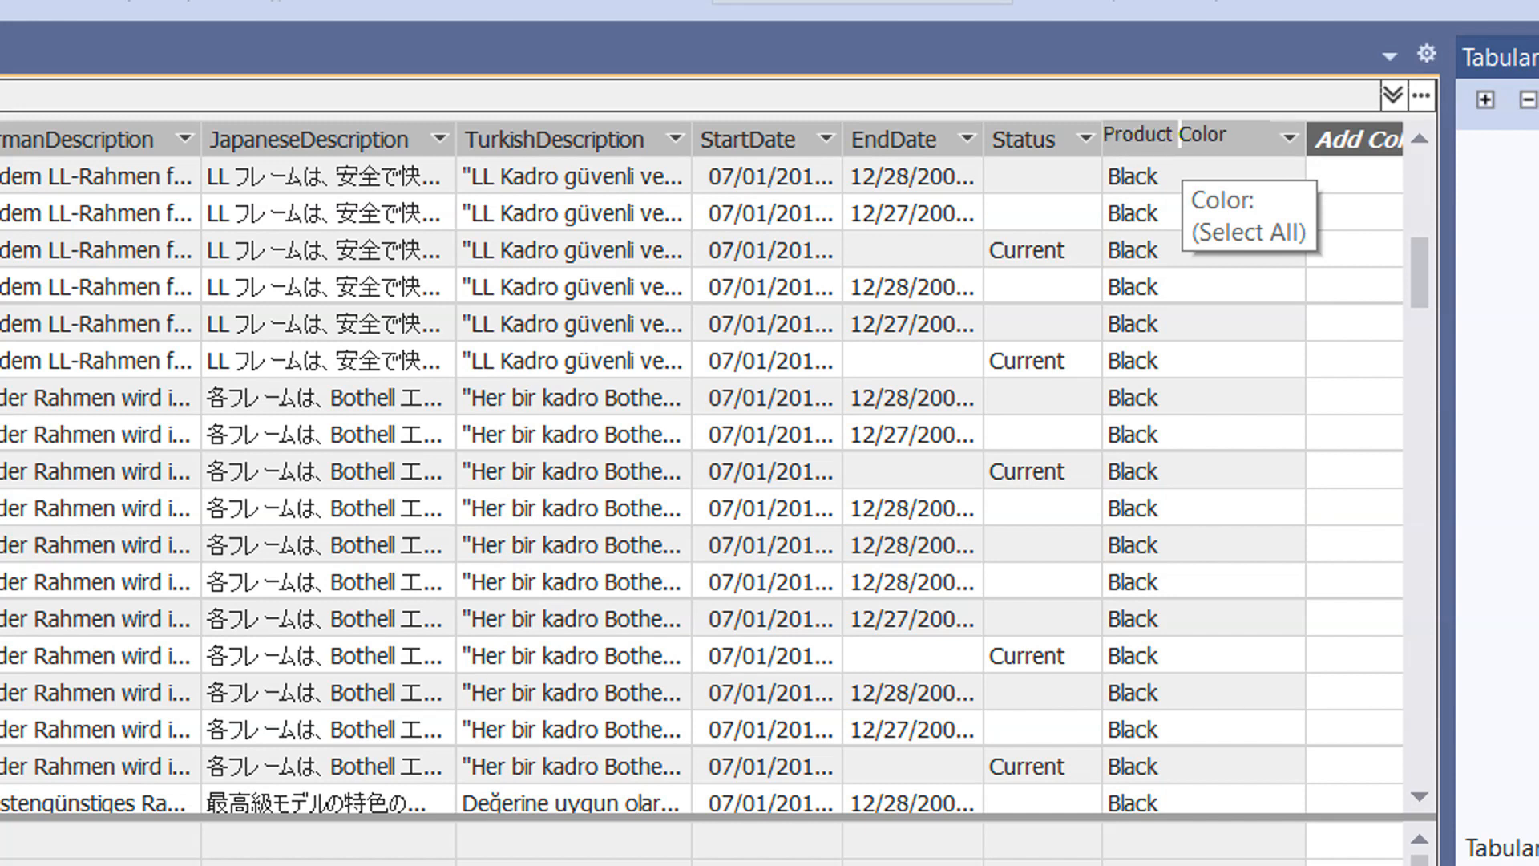
{"action": "key", "text": "Return"}
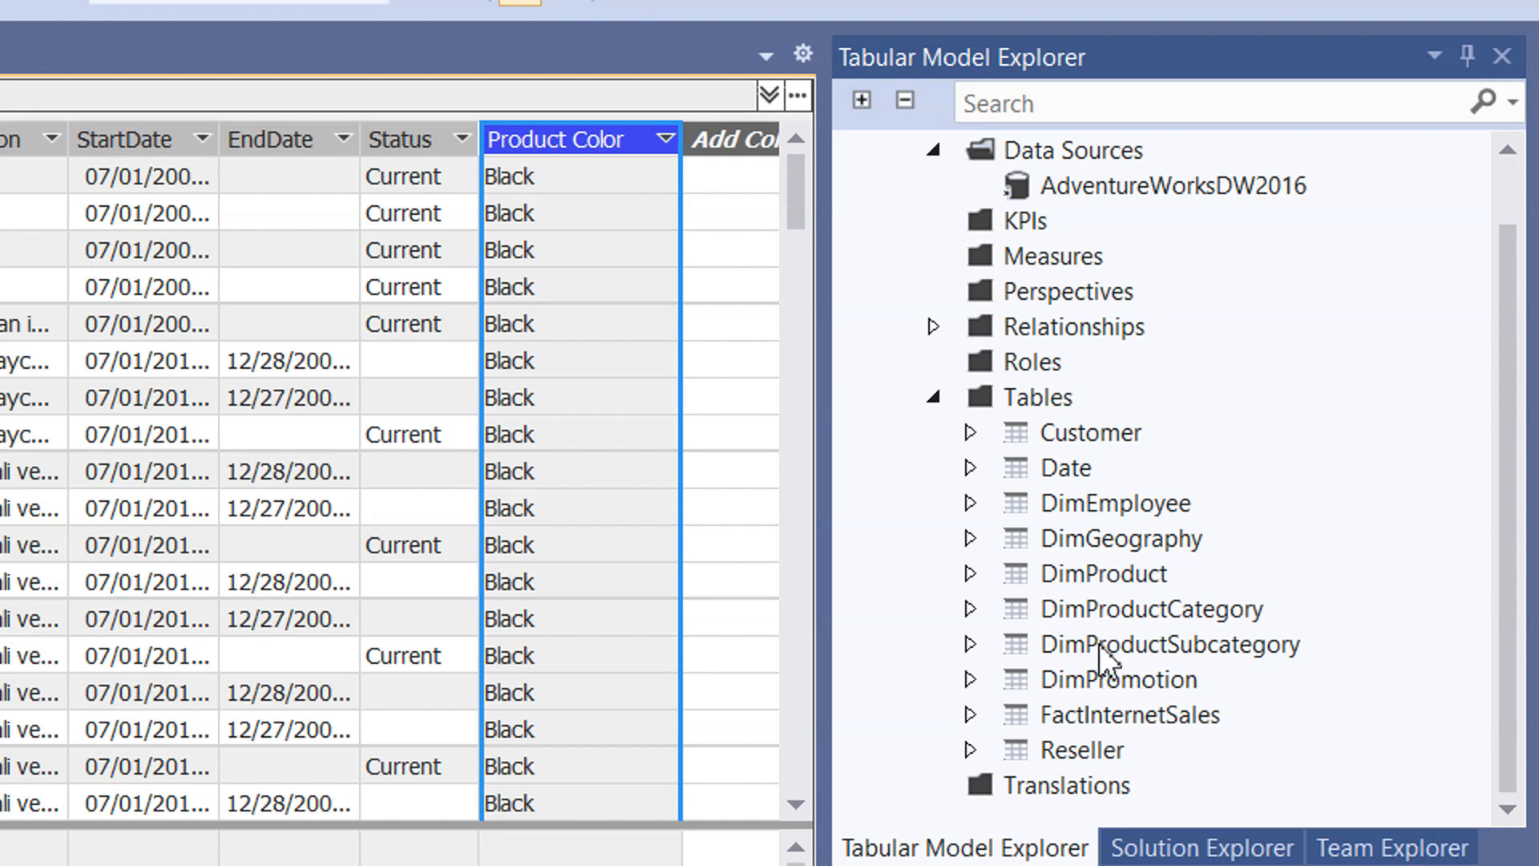
- Open DimProduct's table properties, switch to SQL Server Management Studio and examine the columns of the source table dbo.DimProduct
{"action": "right_click", "coordinate": [1099, 575]}
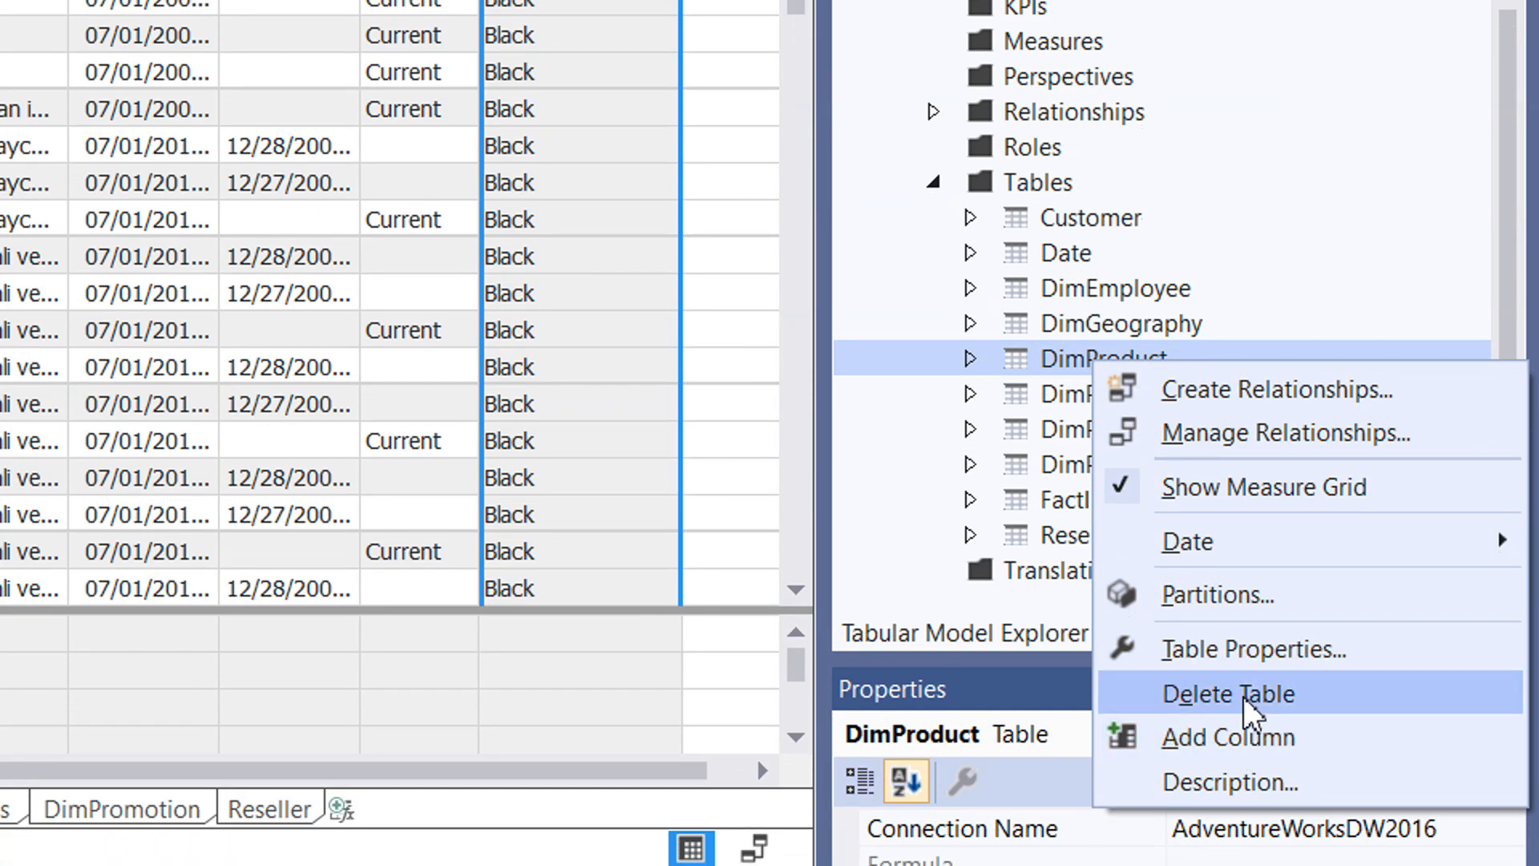
{"action": "left_click", "coordinate": [1281, 646]}
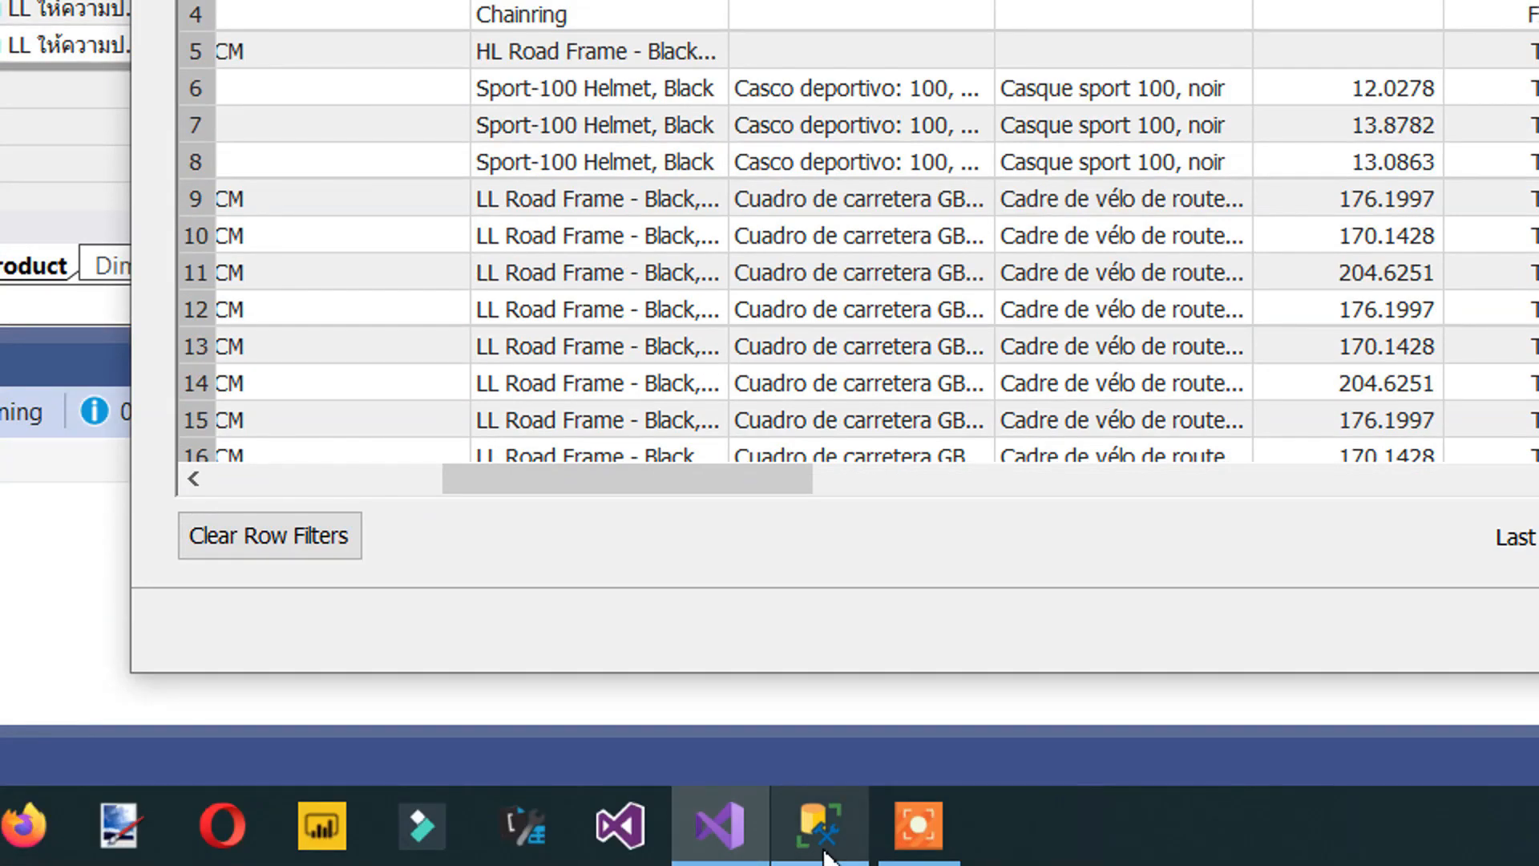
{"action": "left_click", "coordinate": [822, 849]}
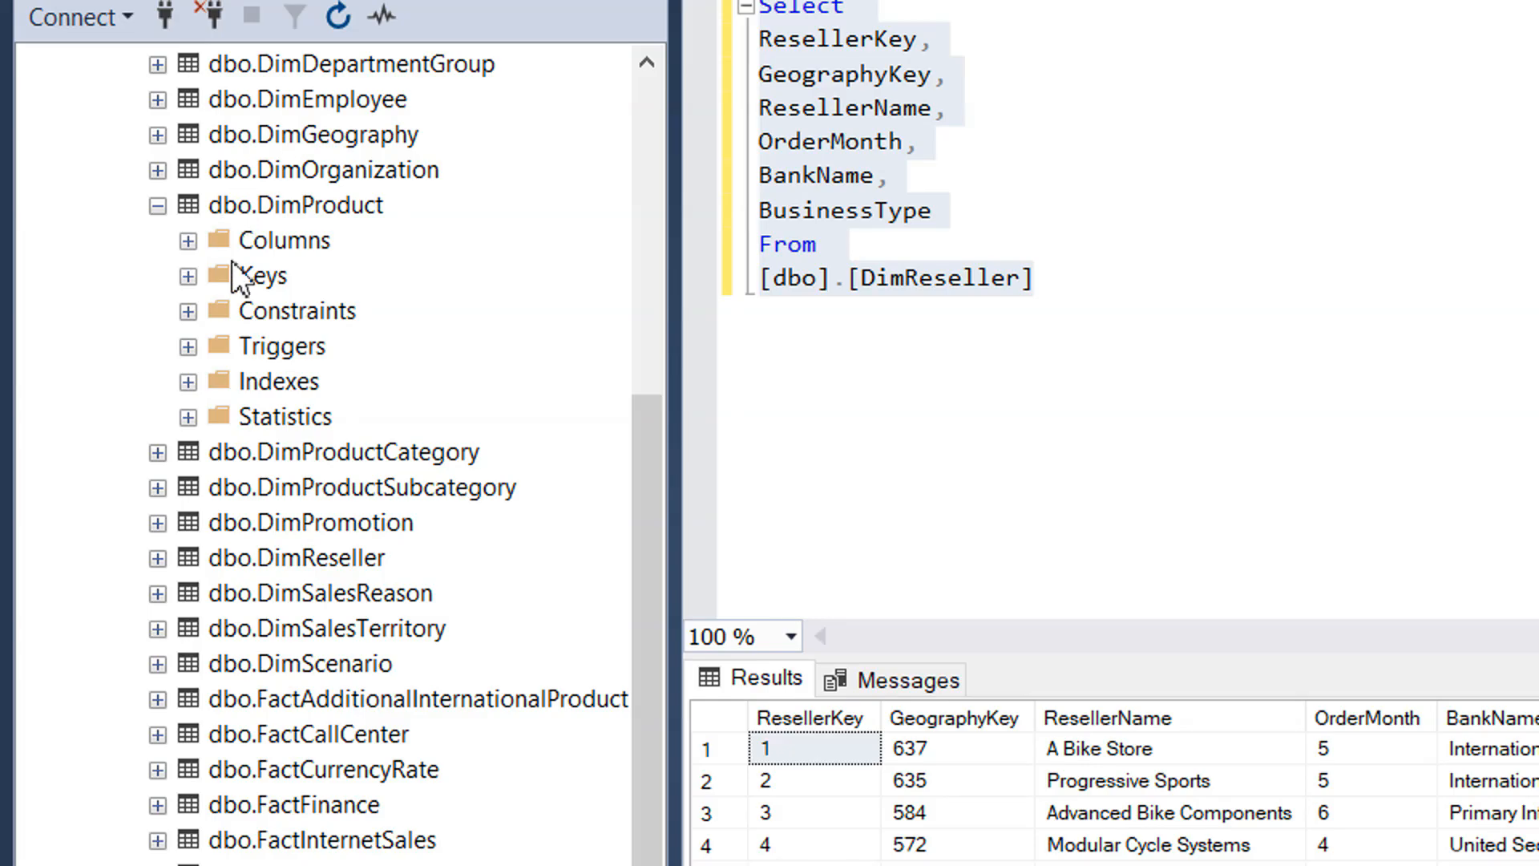
{"action": "left_click", "coordinate": [188, 241]}
{"action": "left_click", "coordinate": [314, 453]}
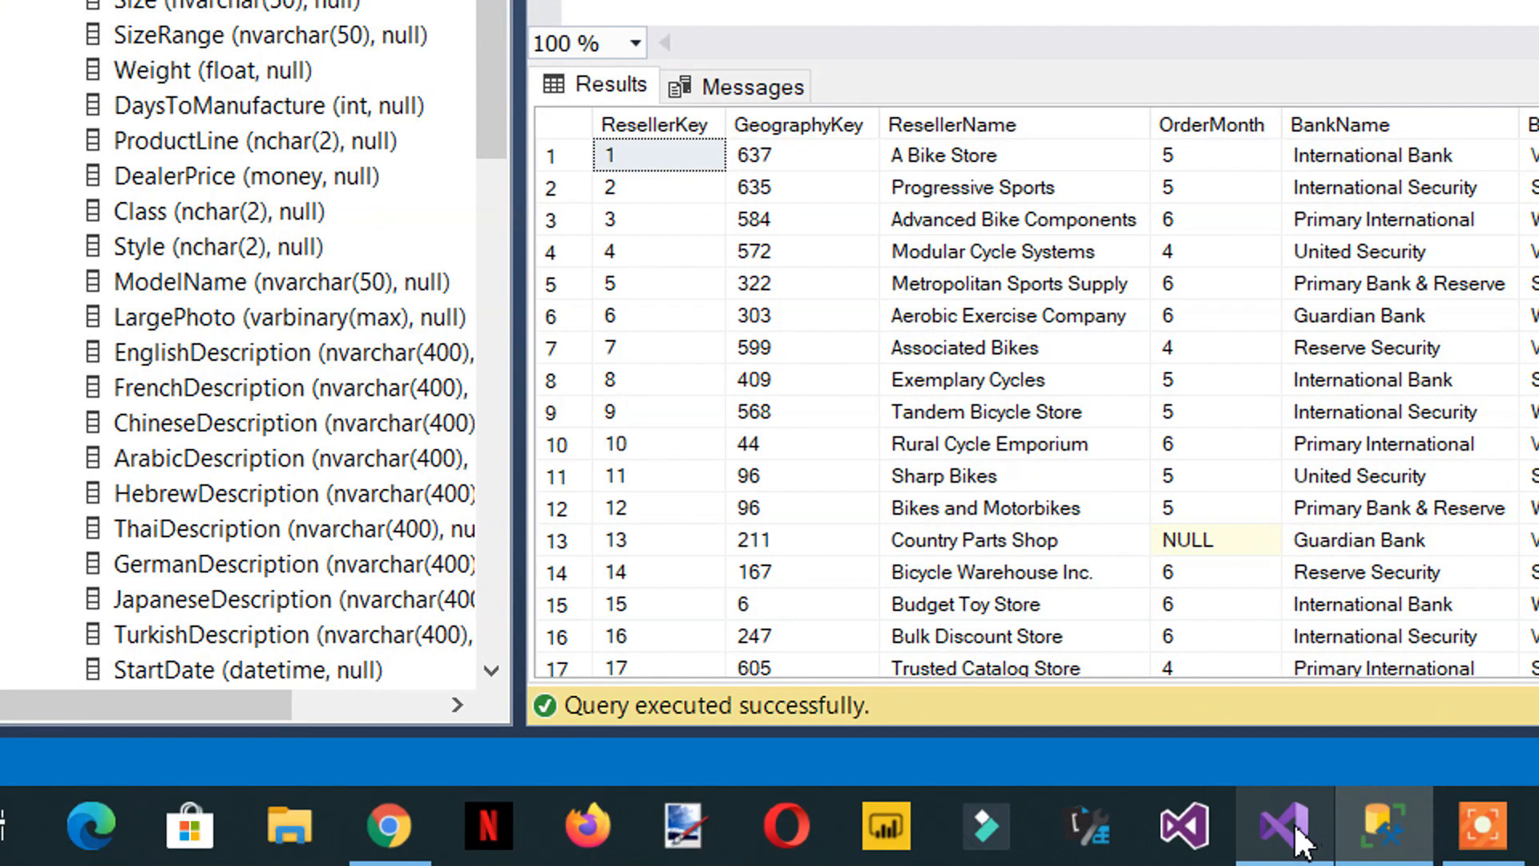
- Return to Visual Studio, show the column names from the model and examine the Product Color column
{"action": "left_click", "coordinate": [1293, 825]}
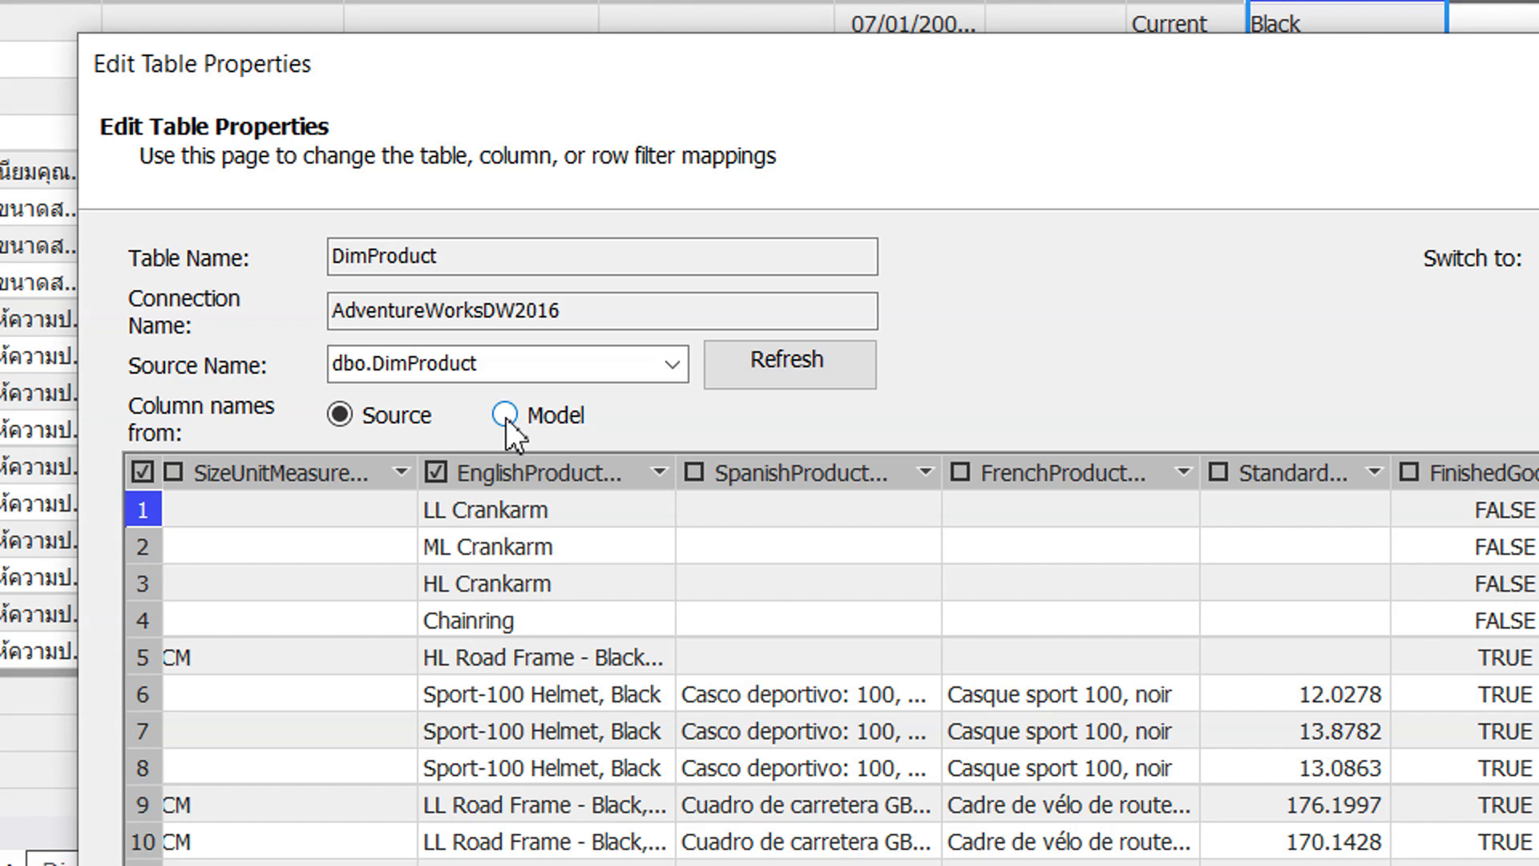
{"action": "left_click", "coordinate": [505, 415]}
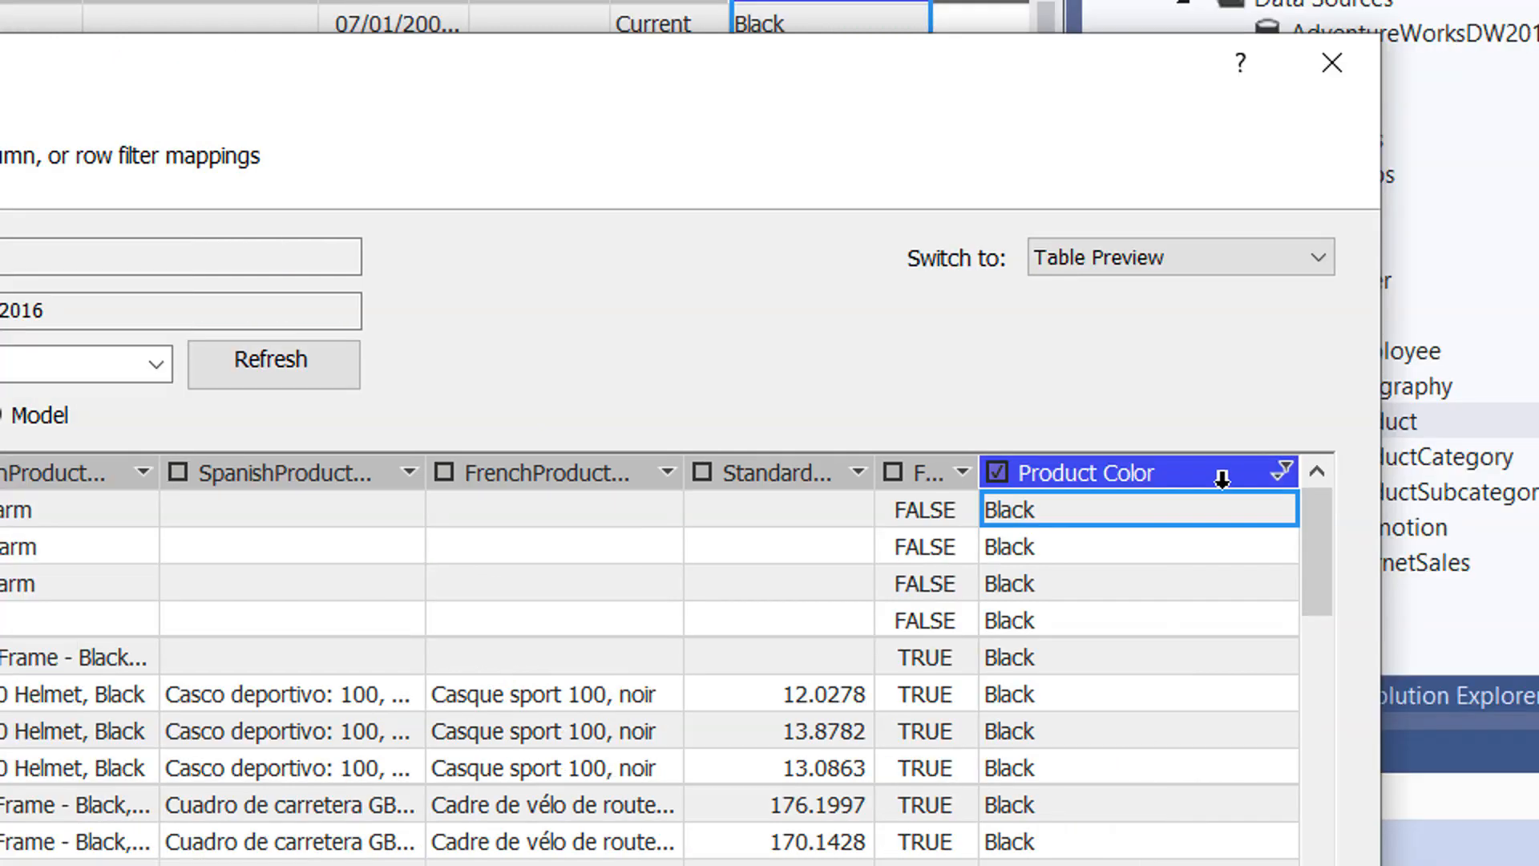
{"action": "mouse_move", "coordinate": [1116, 475]}
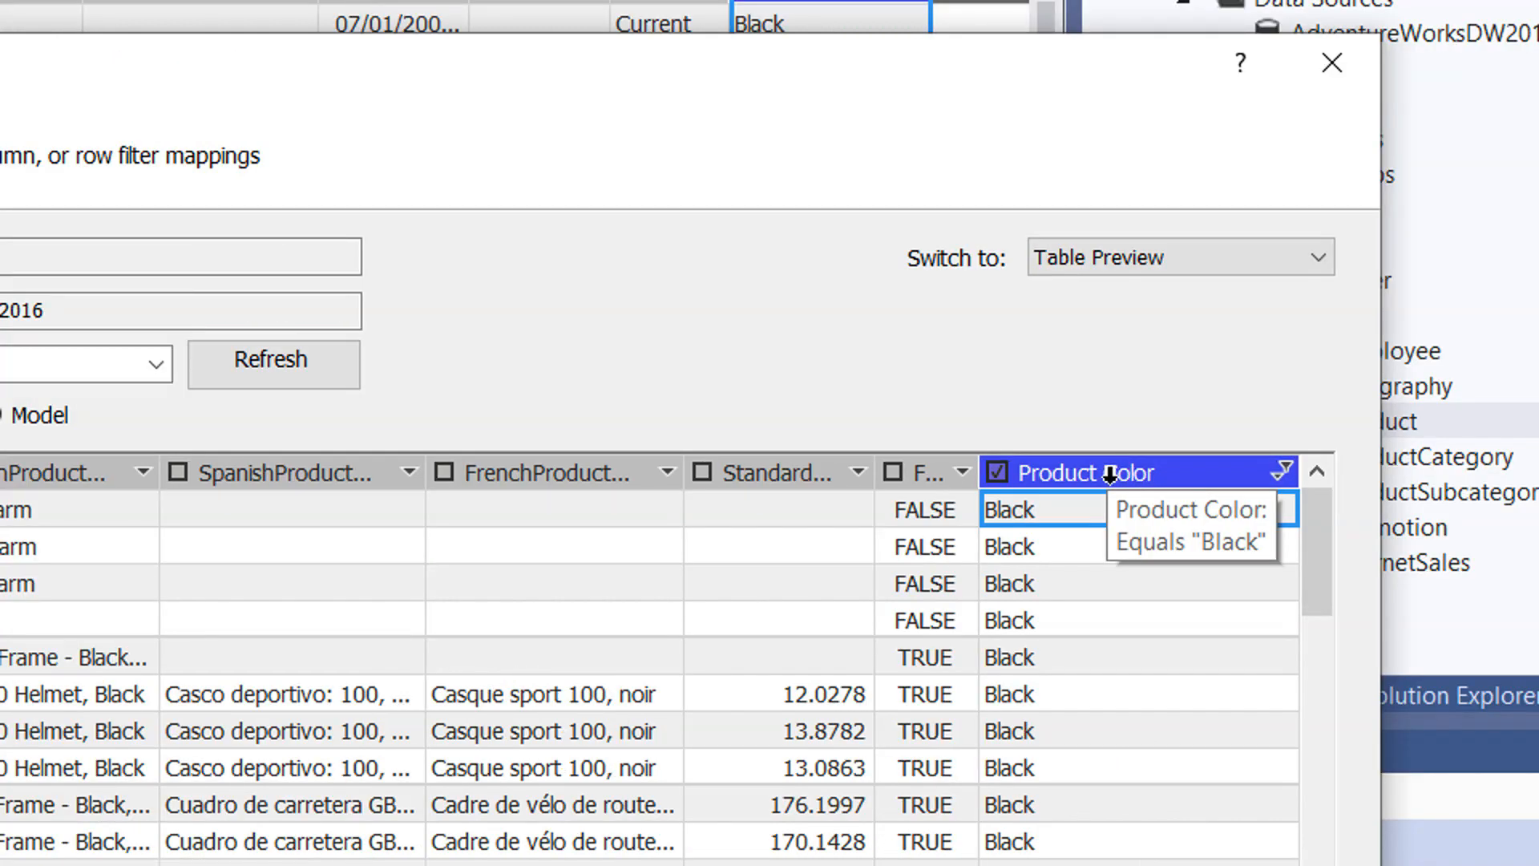
{"action": "mouse_move", "coordinate": [537, 478]}
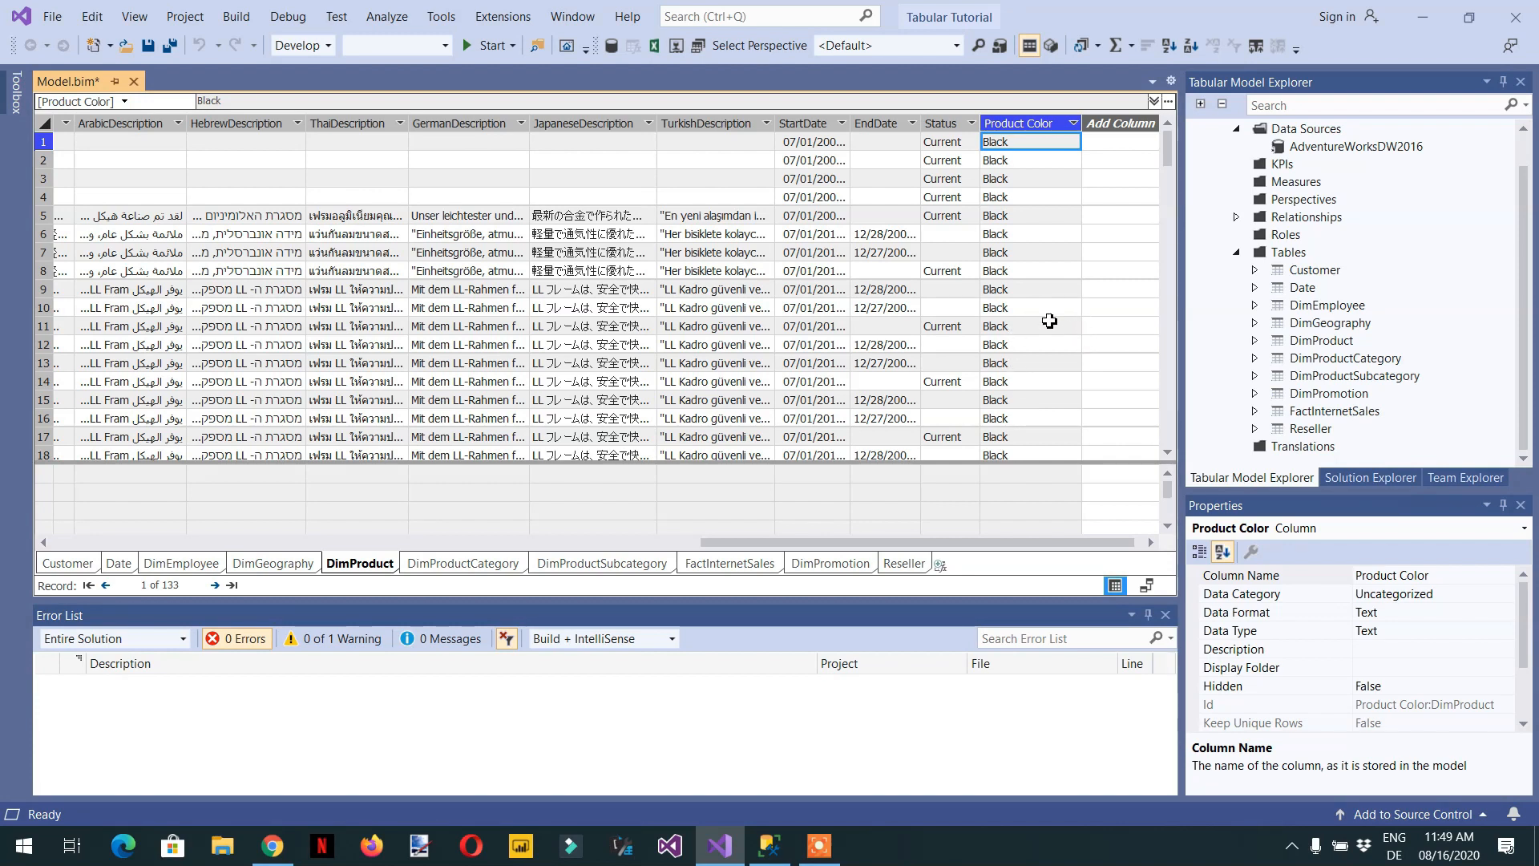
- Reopen DimProduct's table properties, move the dialog towards the upper part of the window and apply the settings
{"action": "left_click", "coordinate": [1319, 341]}
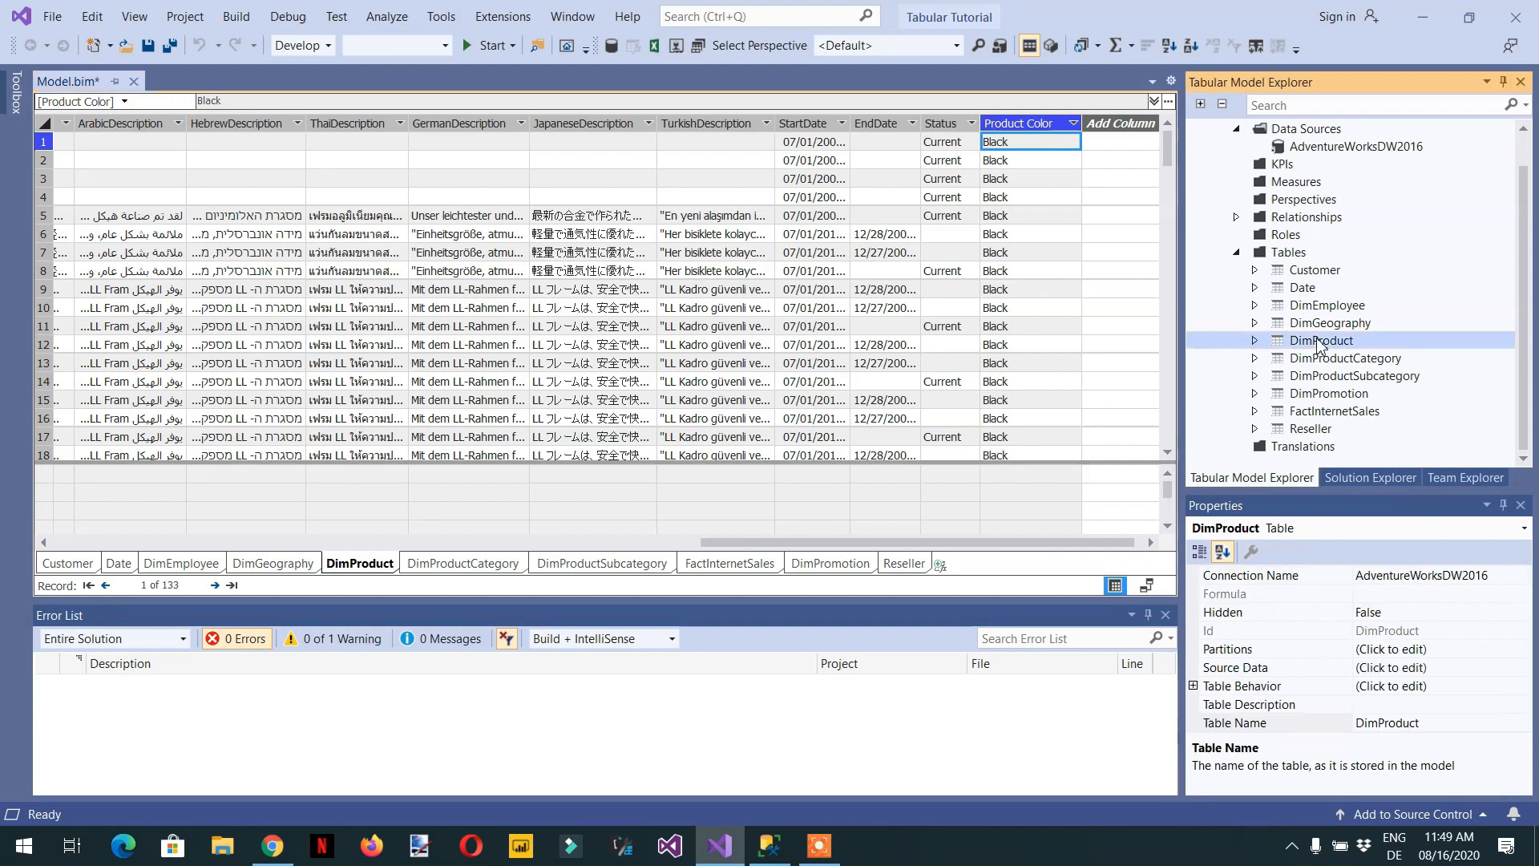
{"action": "right_click", "coordinate": [1319, 343]}
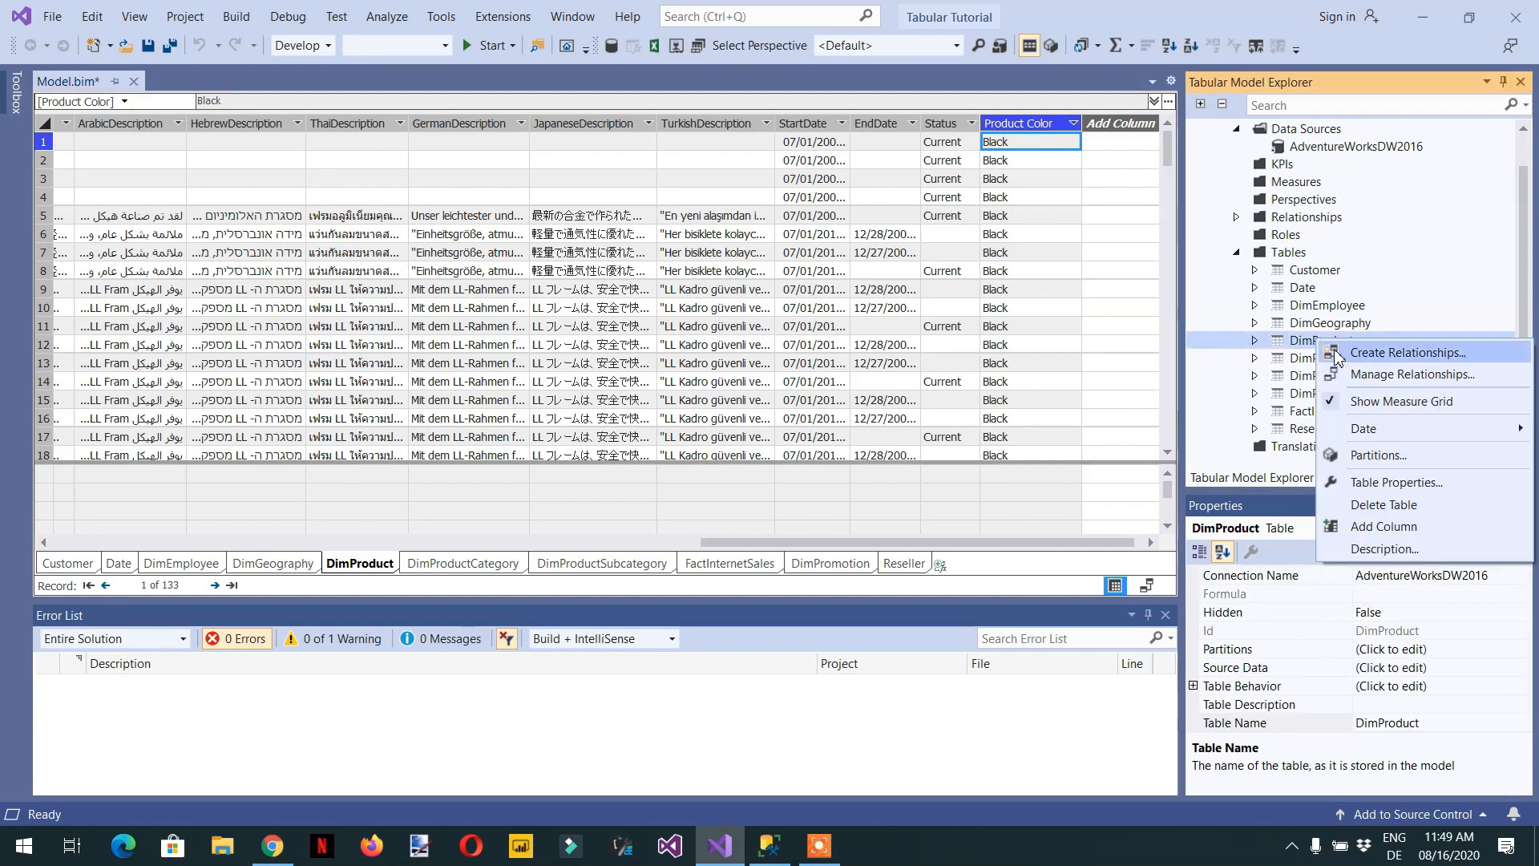
{"action": "left_click", "coordinate": [1395, 482]}
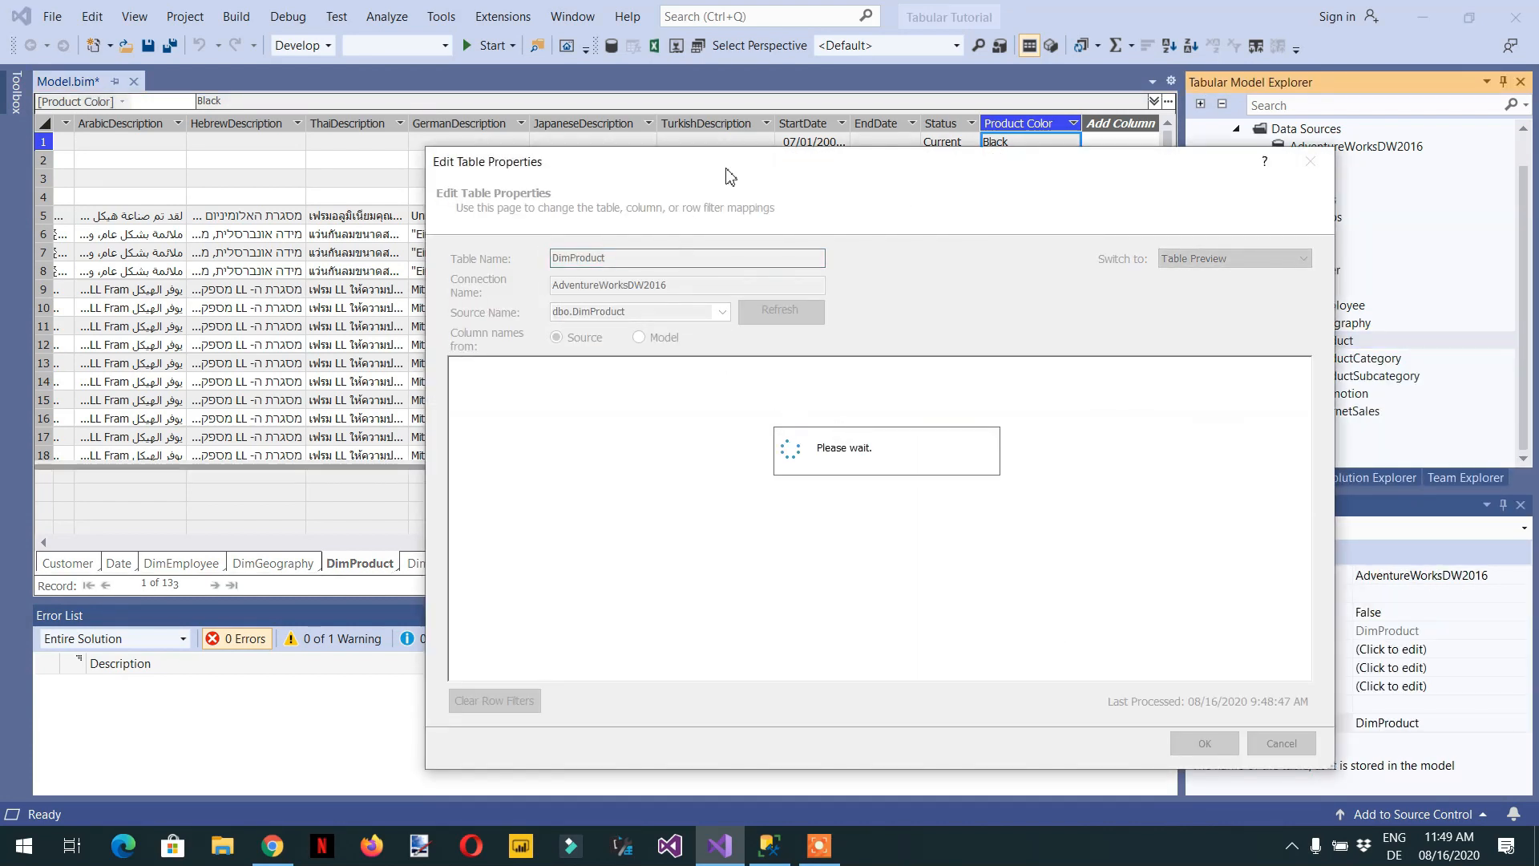
{"action": "left_click_drag", "start_coordinate": [699, 157], "coordinate": [585, 56]}
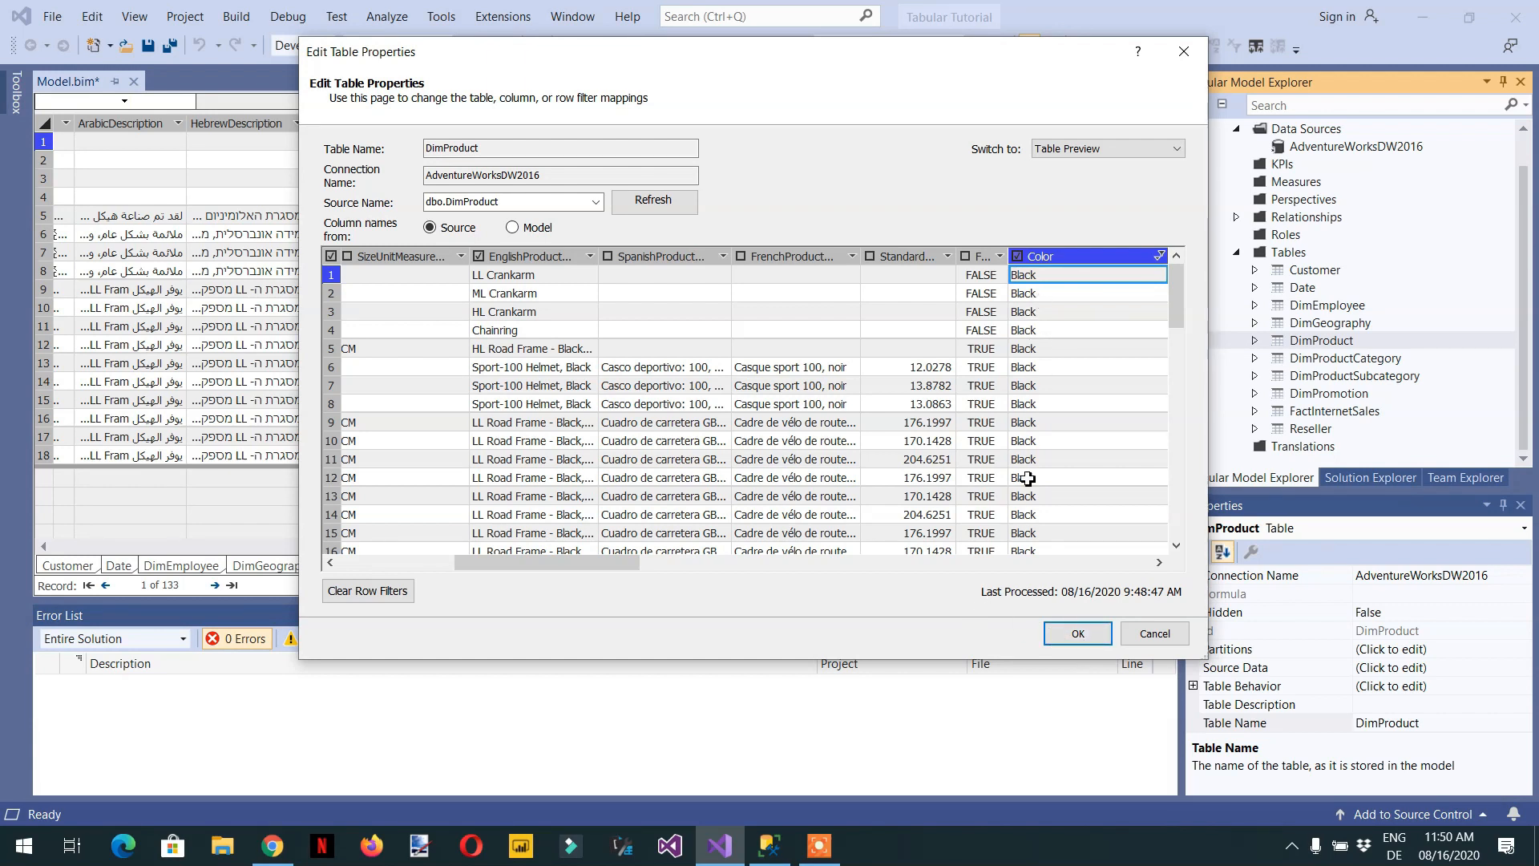
{"action": "left_click", "coordinate": [1082, 638]}
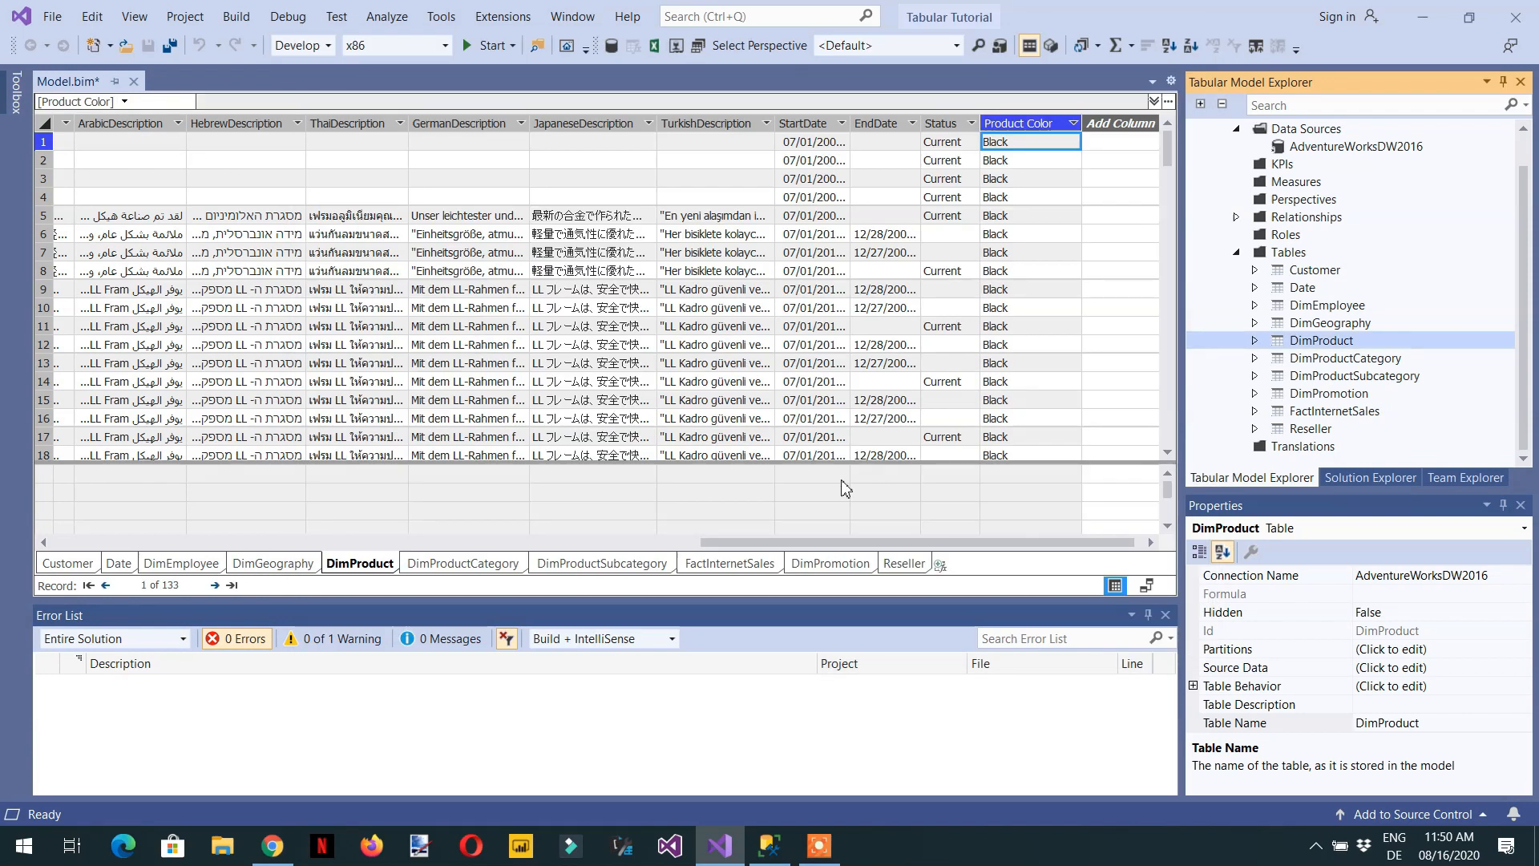
- Filter DimProduct's ProductLine column in the data grid to keep only the values M, R and S
{"action": "left_click_drag", "start_coordinate": [732, 543], "coordinate": [346, 545]}
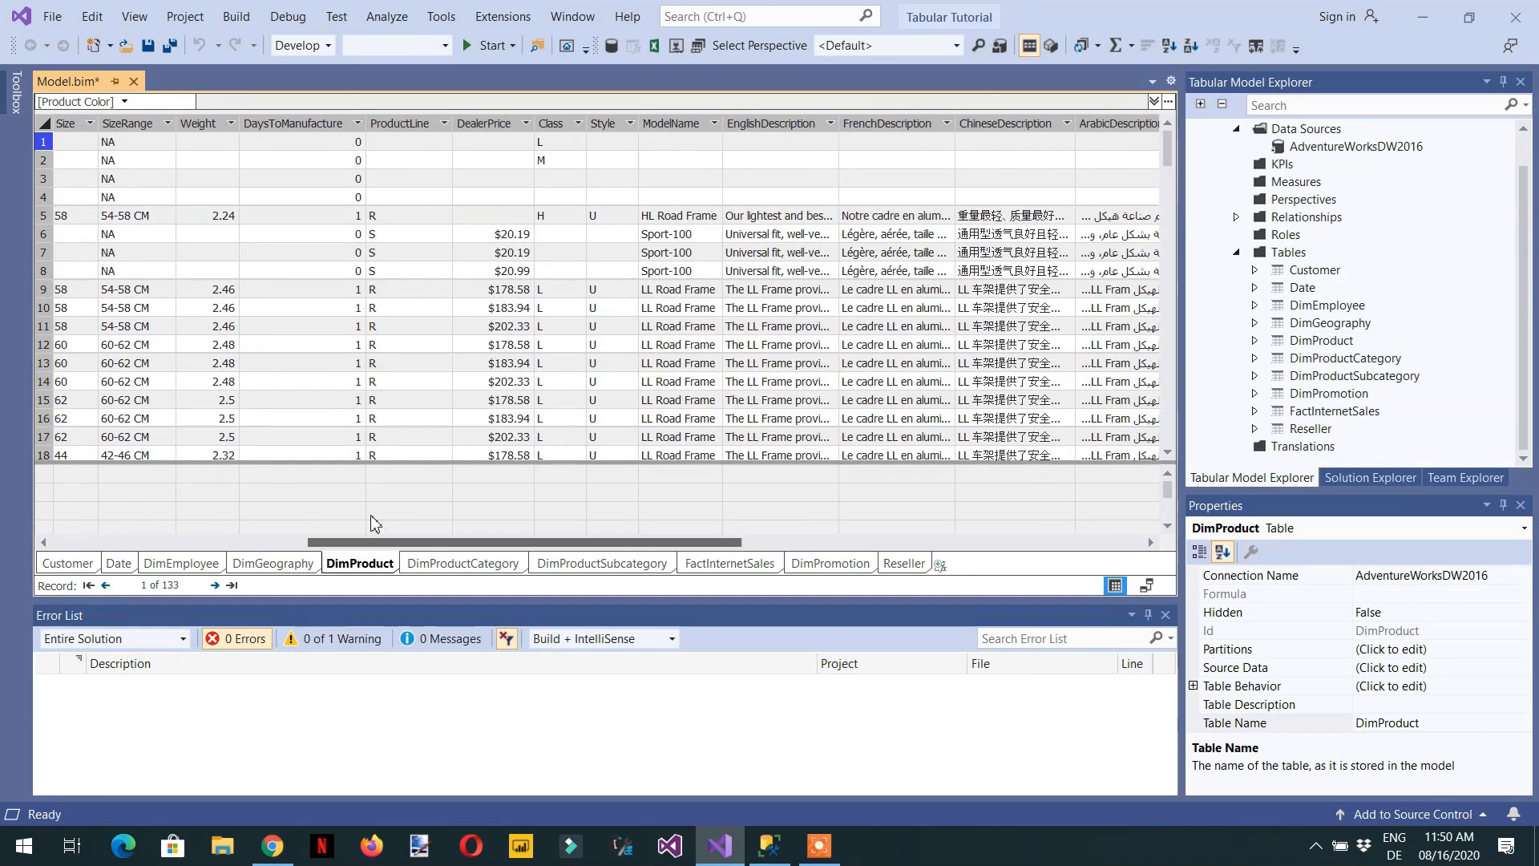
{"action": "left_click", "coordinate": [443, 123]}
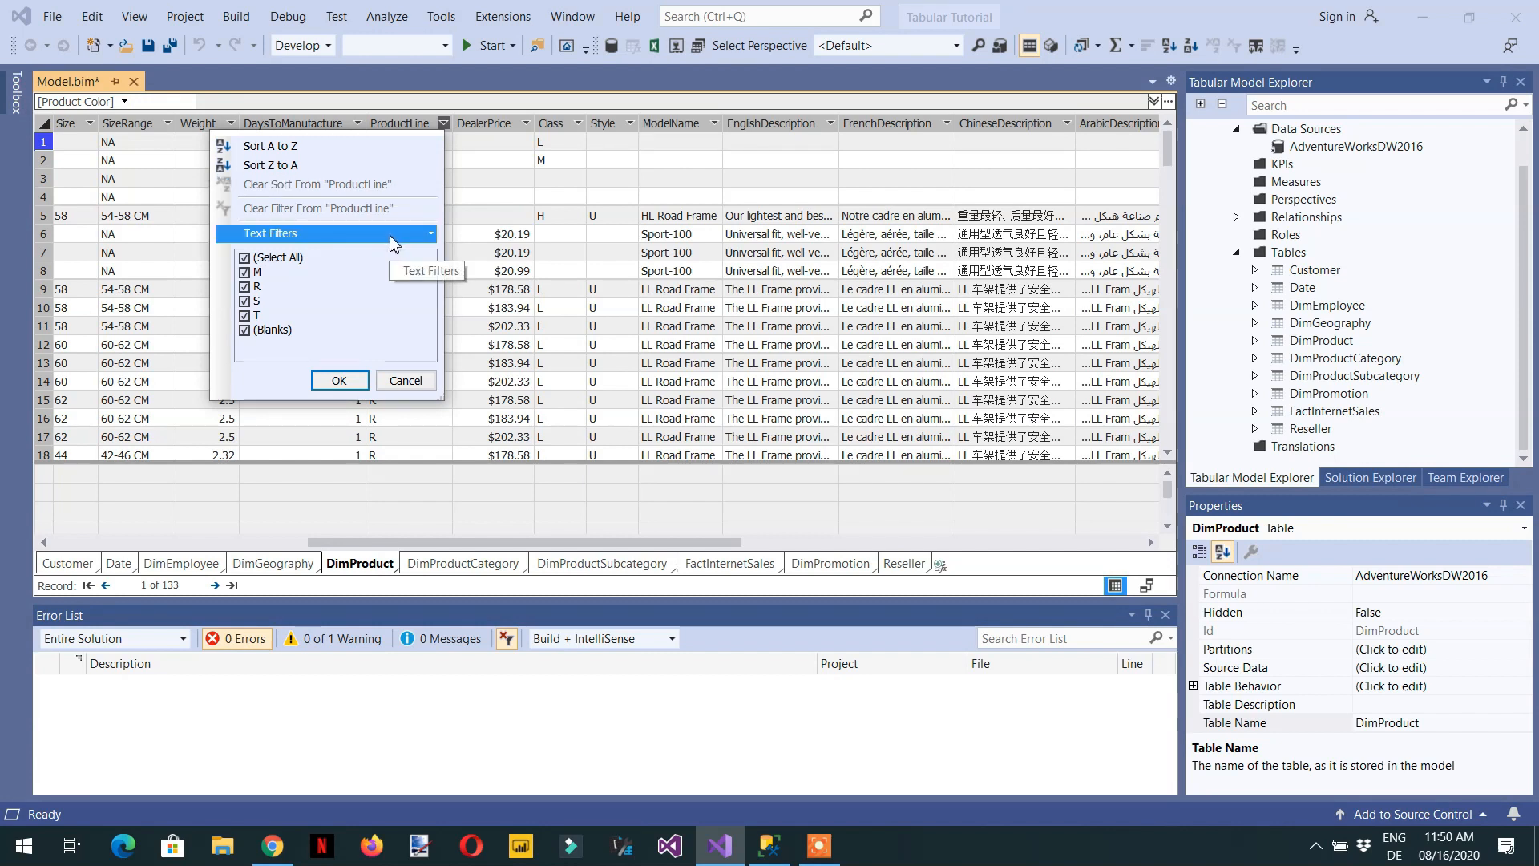
{"action": "mouse_move", "coordinate": [392, 241]}
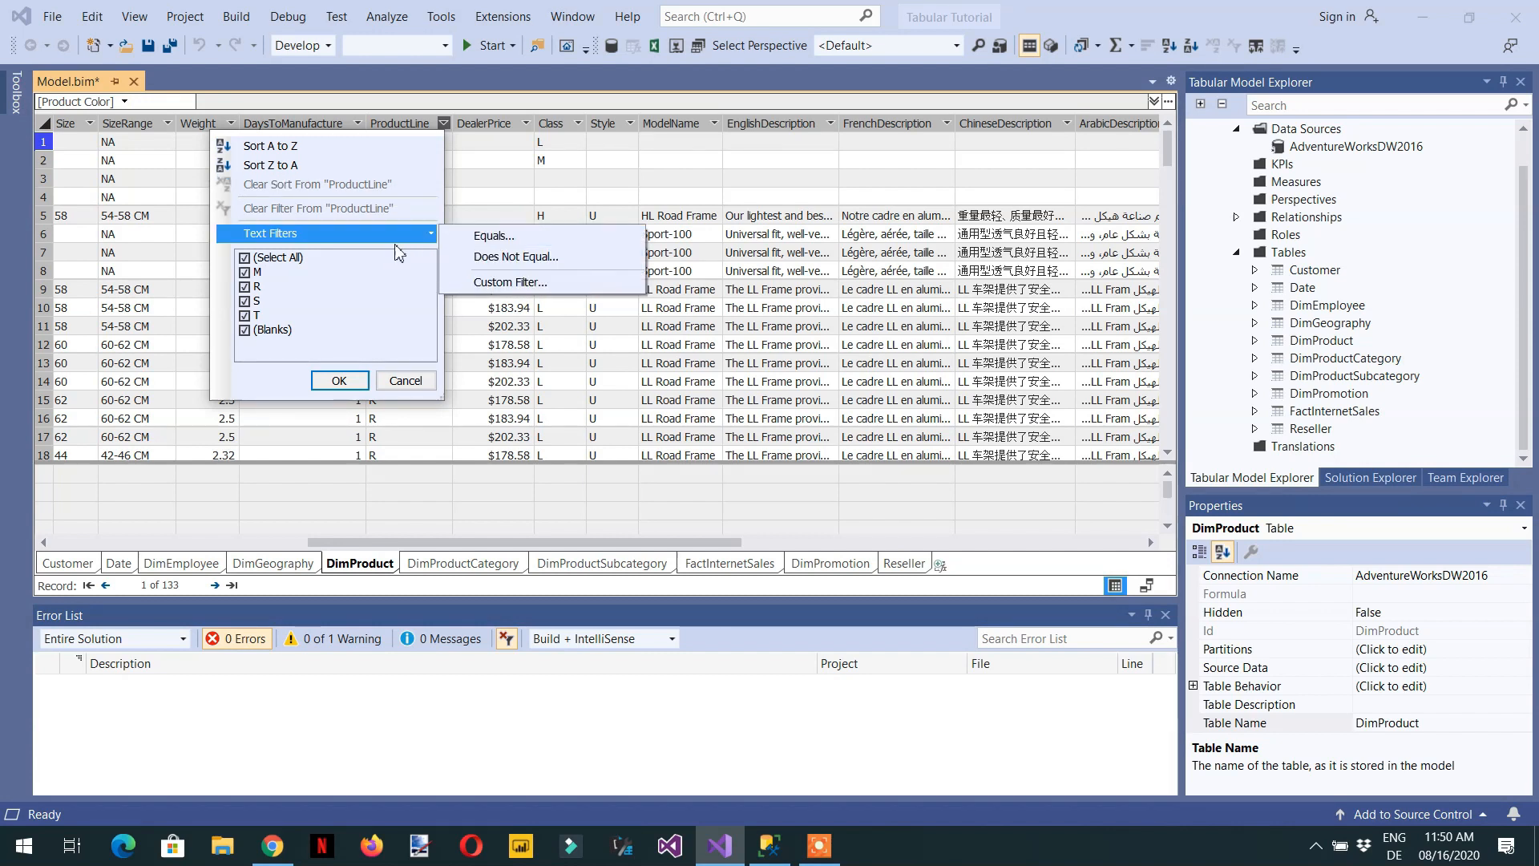
{"action": "left_click", "coordinate": [287, 261]}
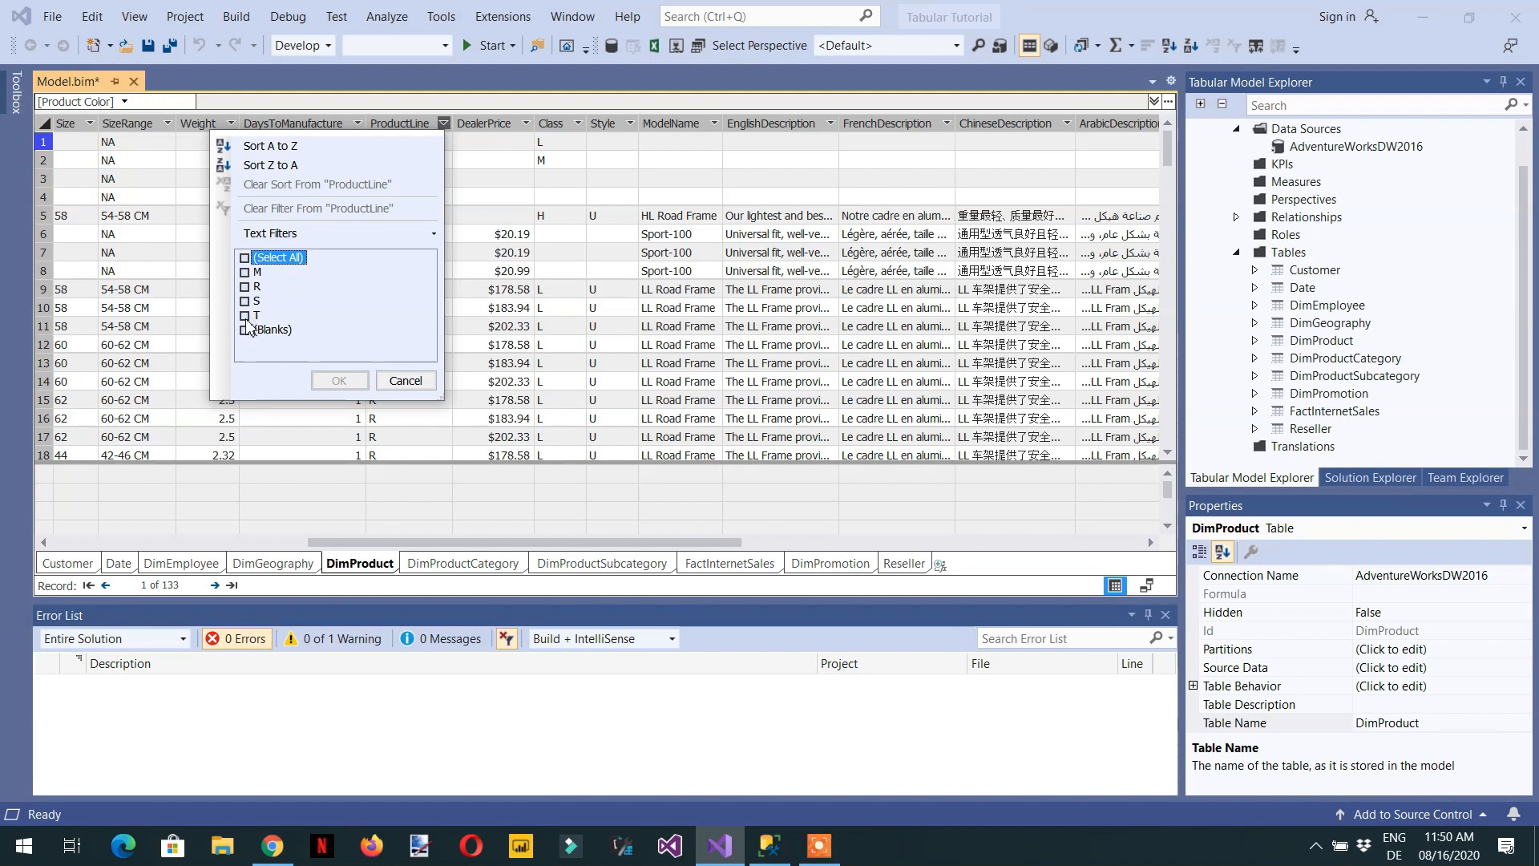
{"action": "left_click", "coordinate": [248, 273]}
{"action": "left_click", "coordinate": [245, 286]}
{"action": "left_click", "coordinate": [245, 300]}
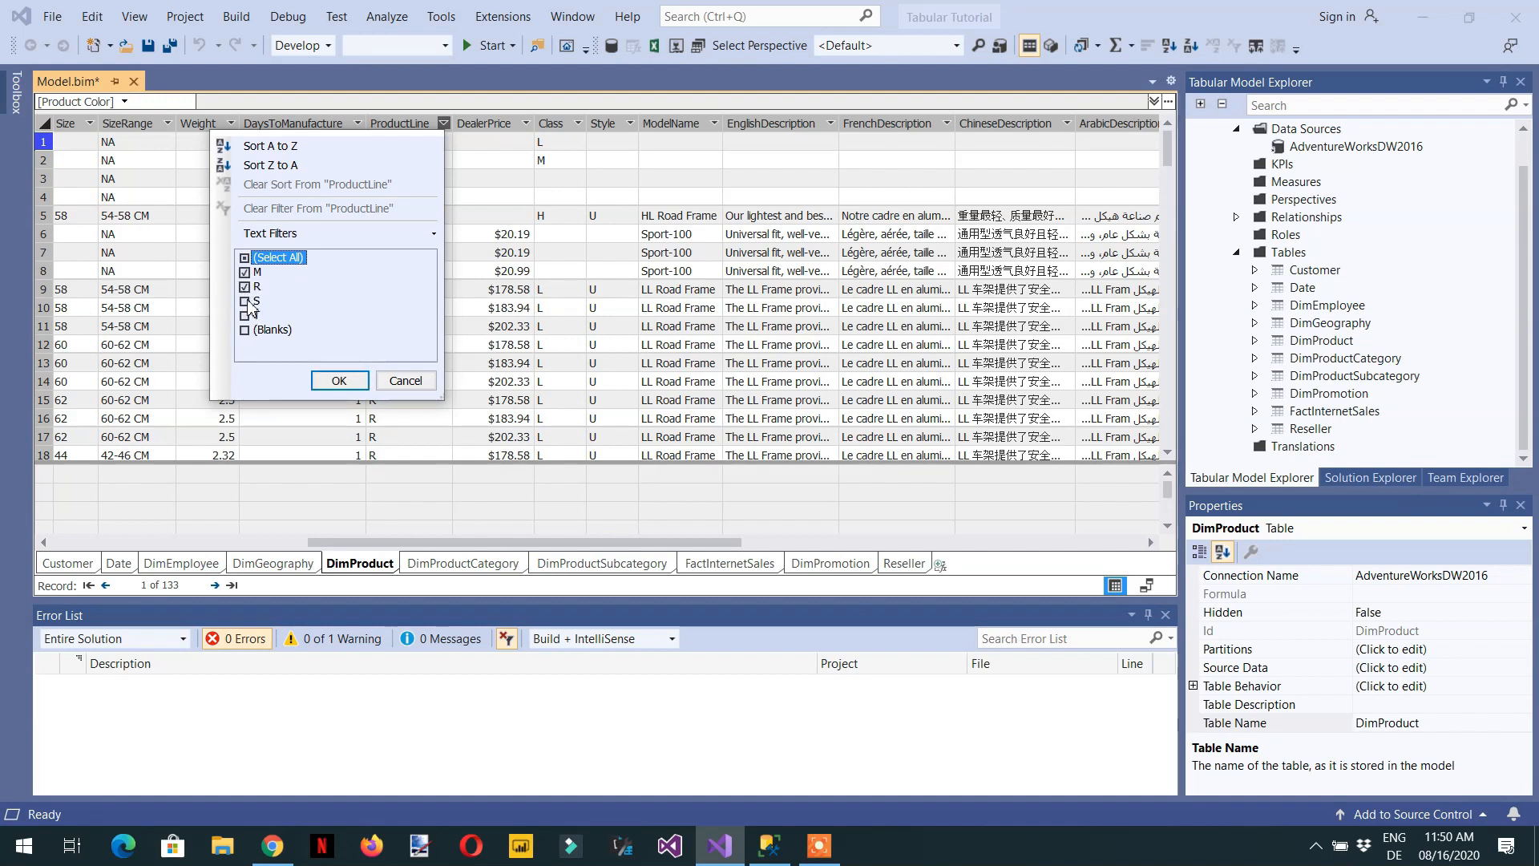
{"action": "left_click", "coordinate": [341, 381]}
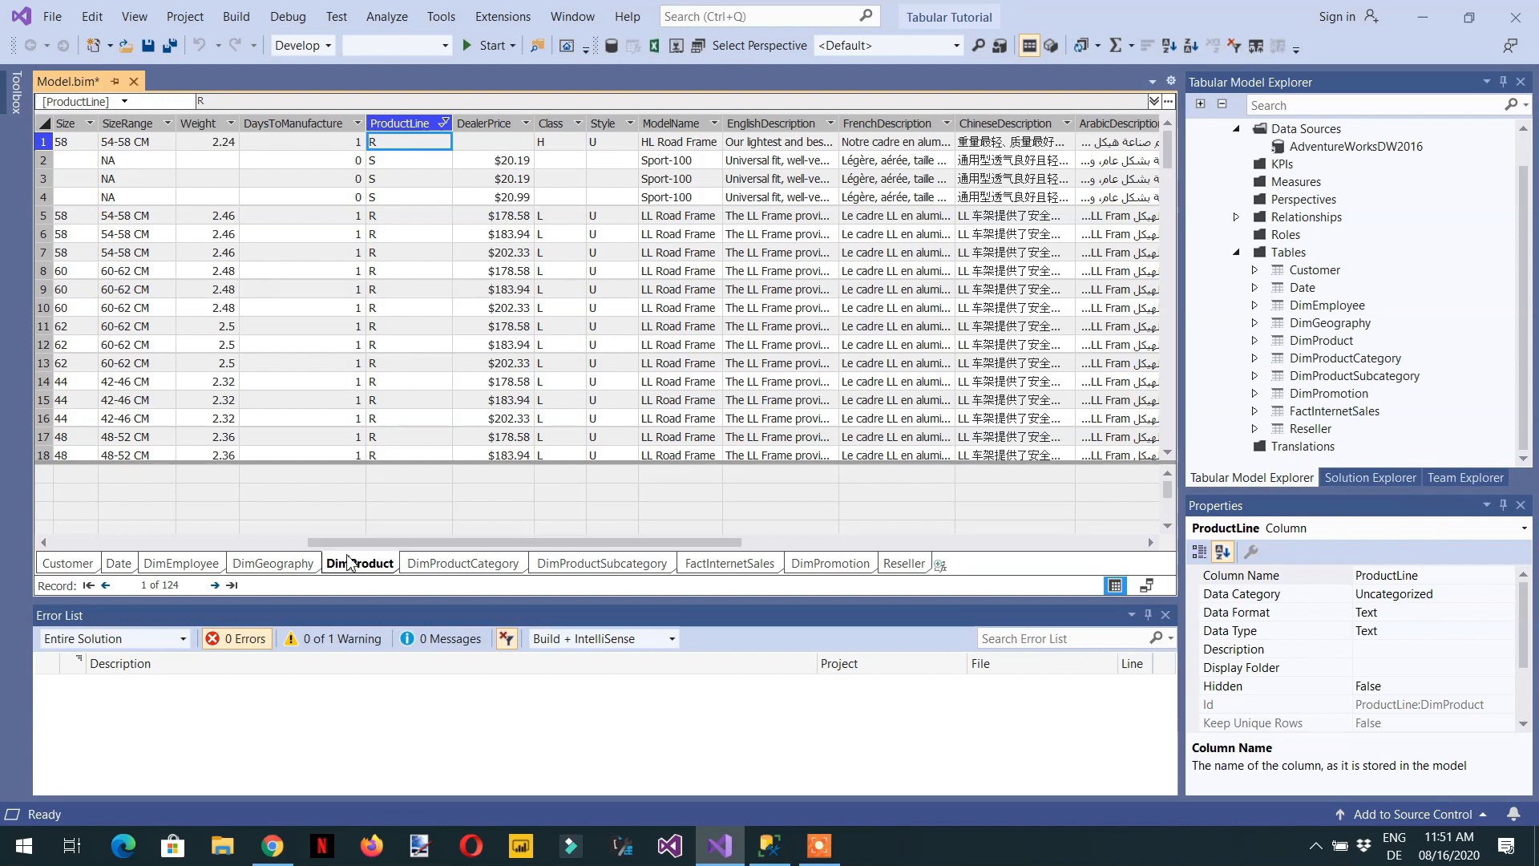
- Examine the custom filter options for ProductLine's Equals text filter and close them without applying a condition
{"action": "left_click", "coordinate": [446, 125]}
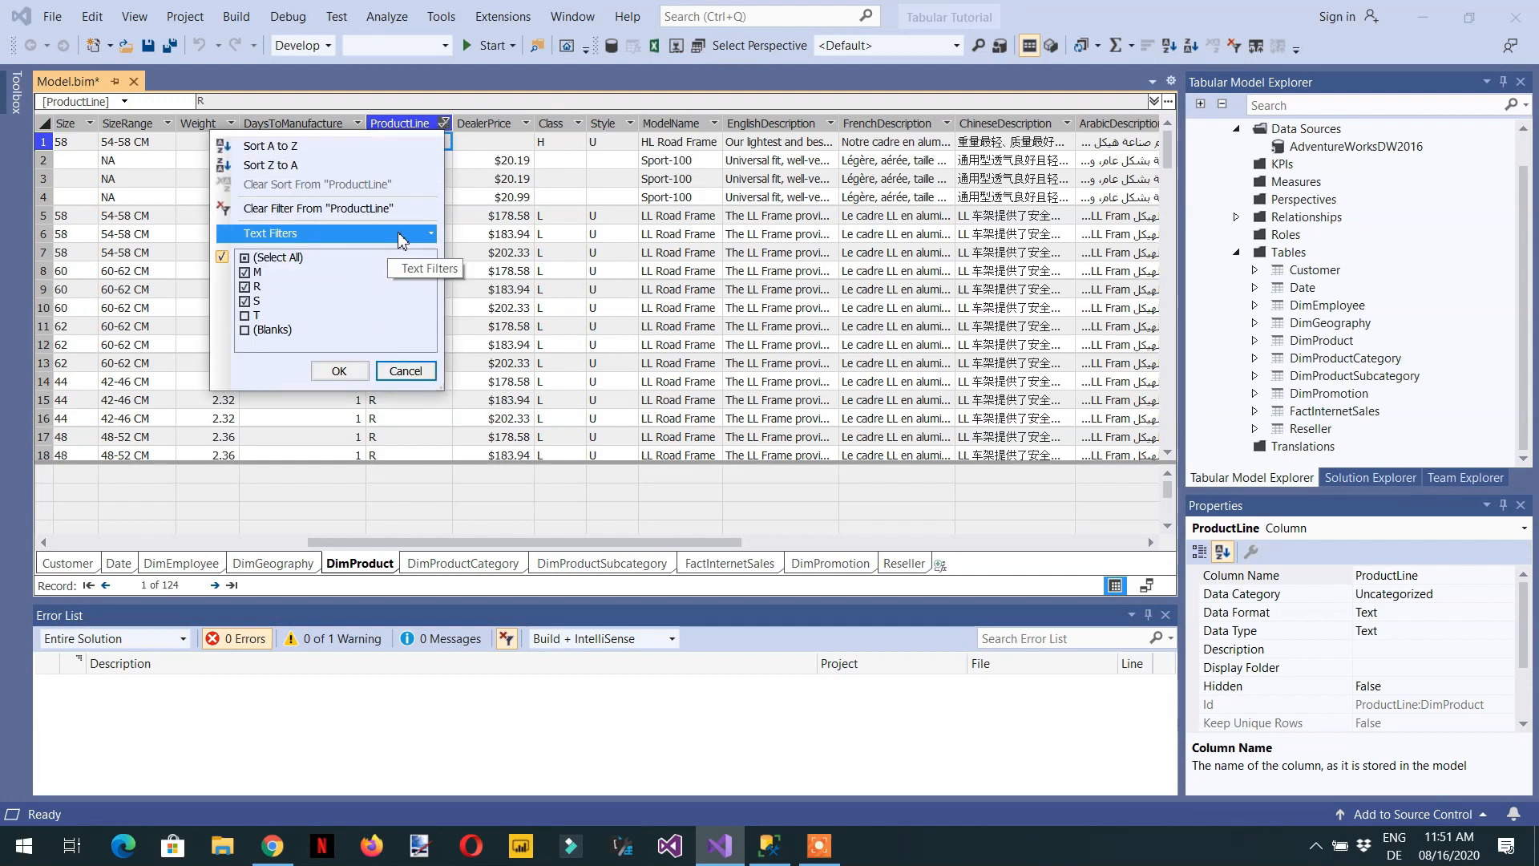
{"action": "mouse_move", "coordinate": [402, 240]}
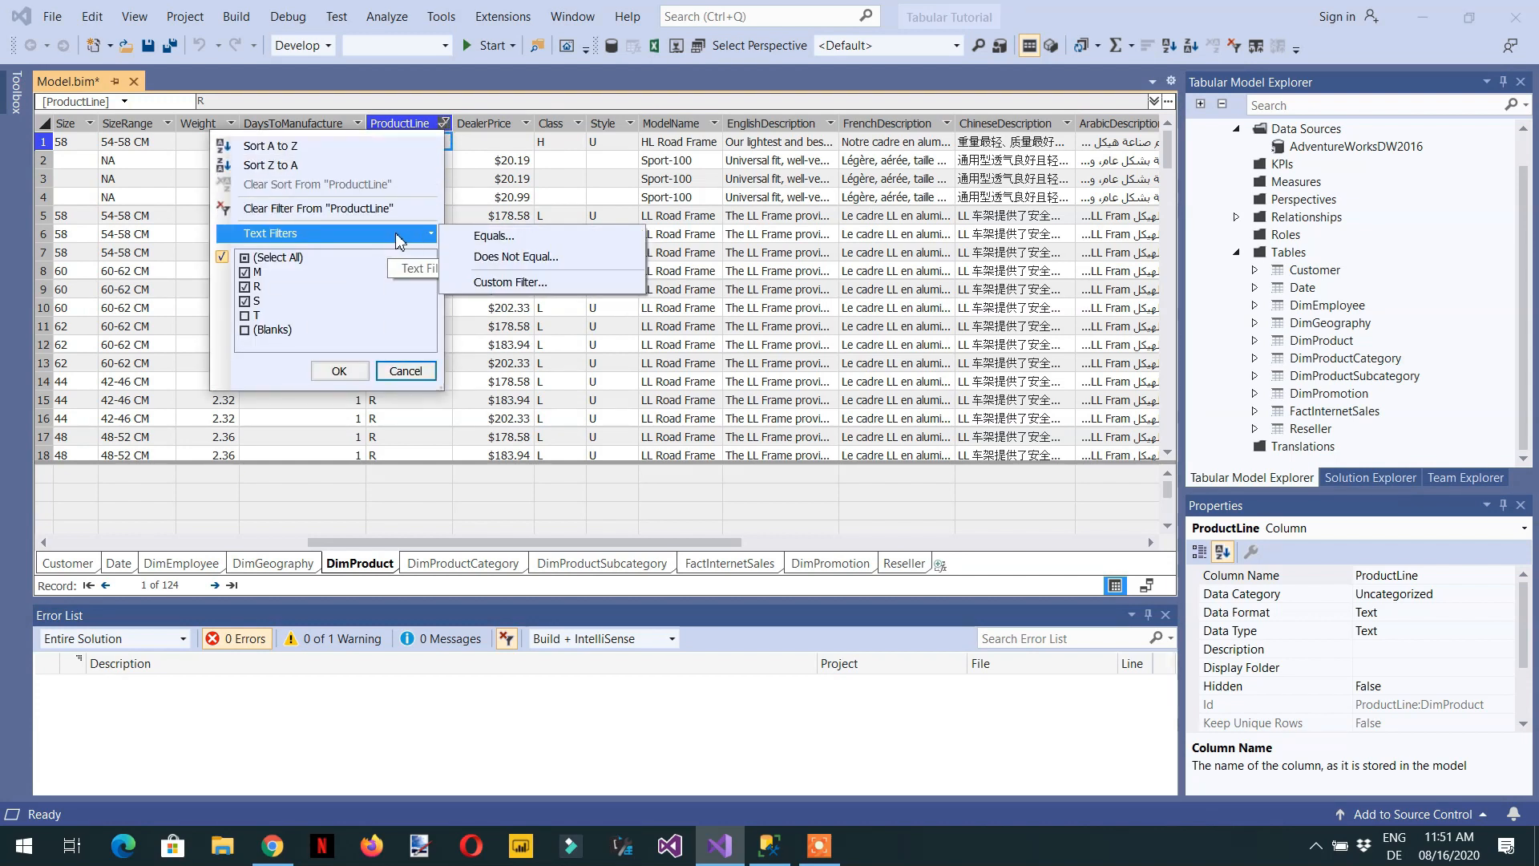
{"action": "left_click", "coordinate": [523, 239]}
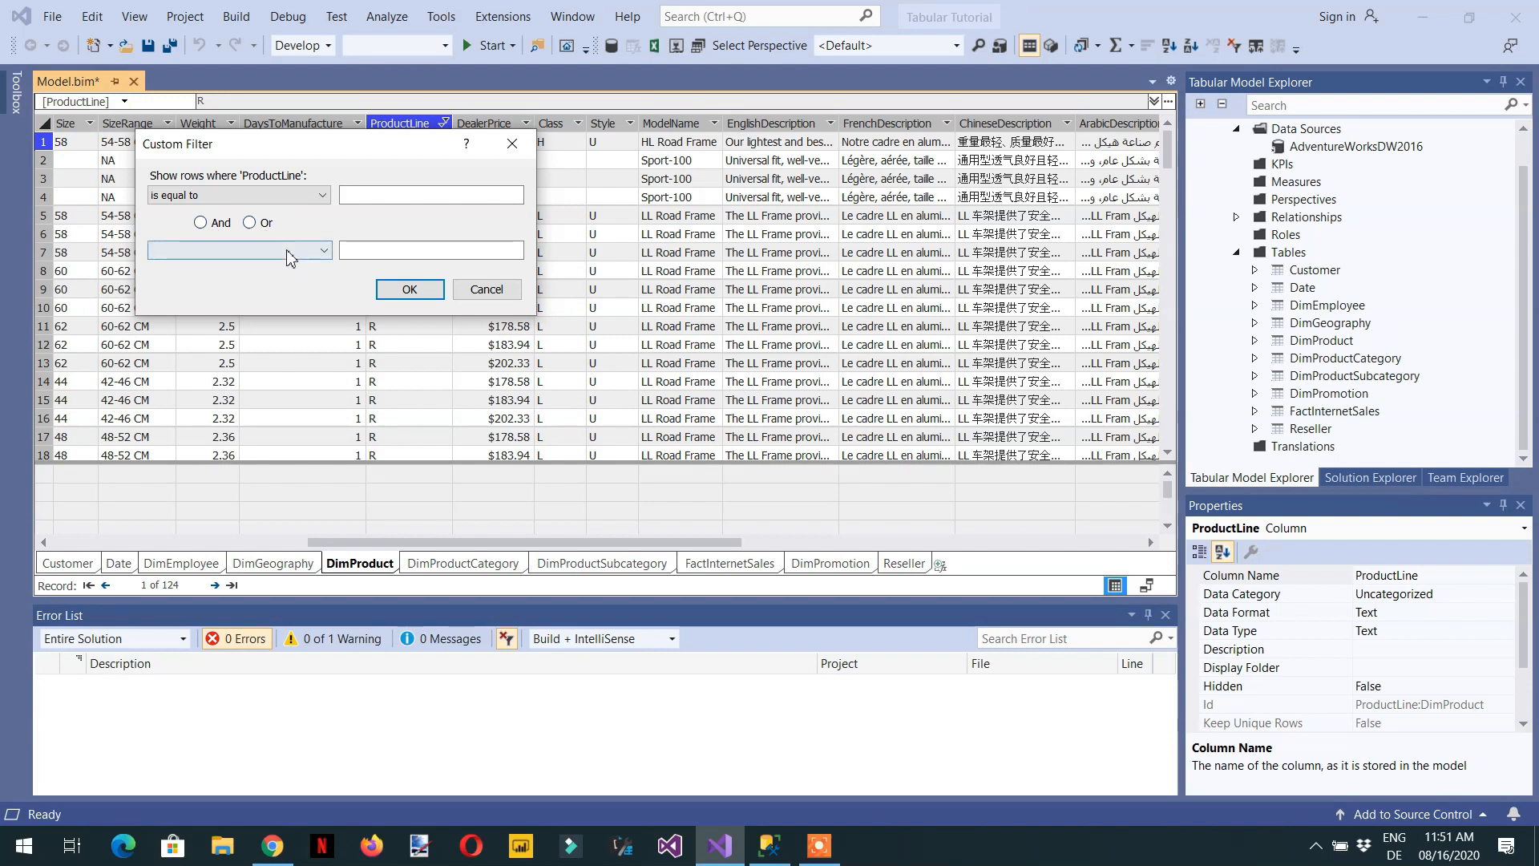
{"action": "left_click", "coordinate": [489, 291]}
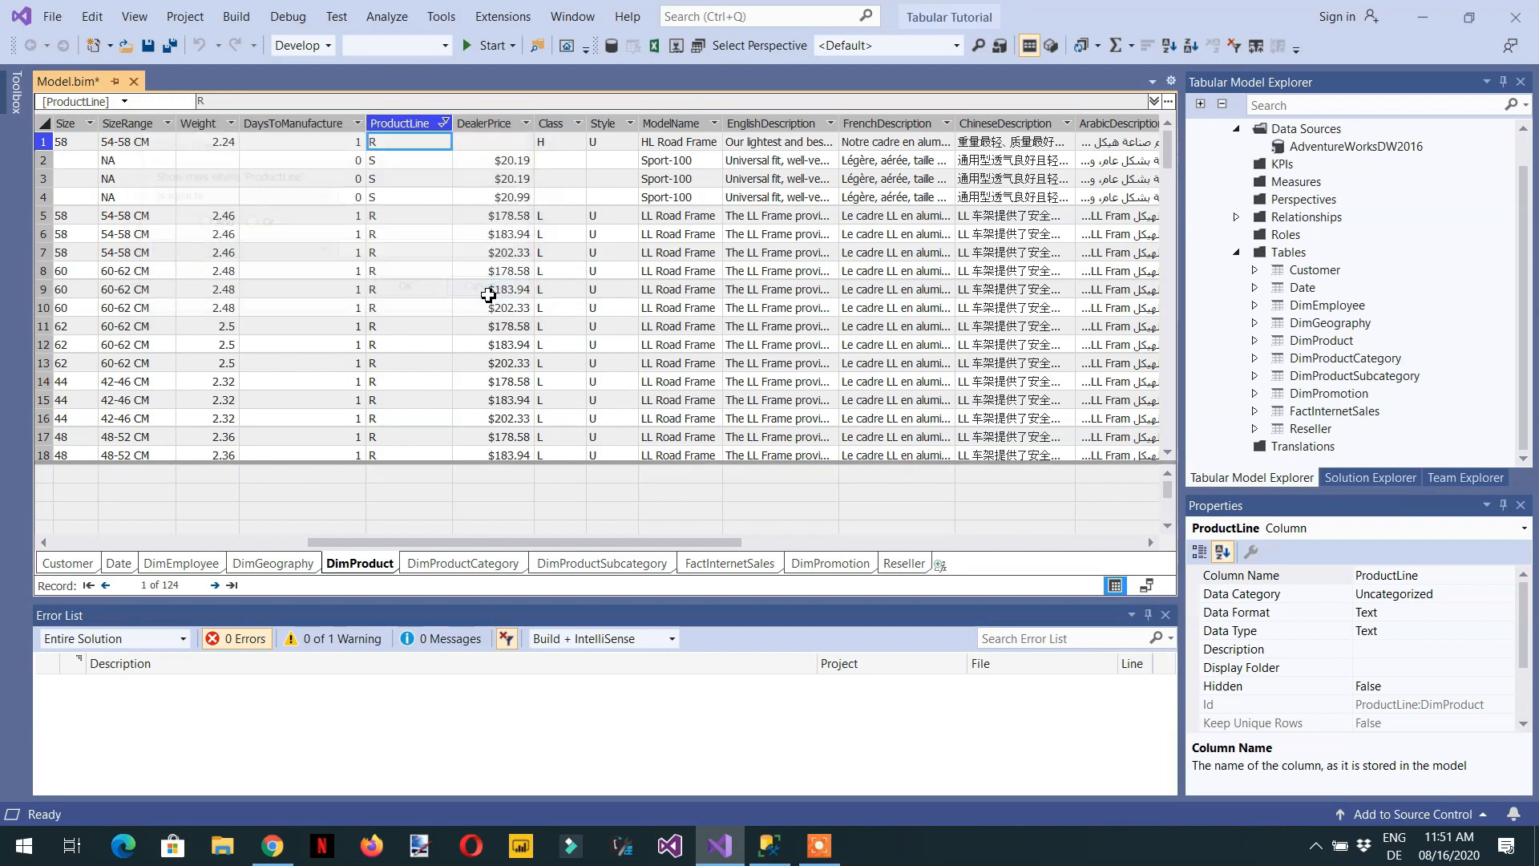